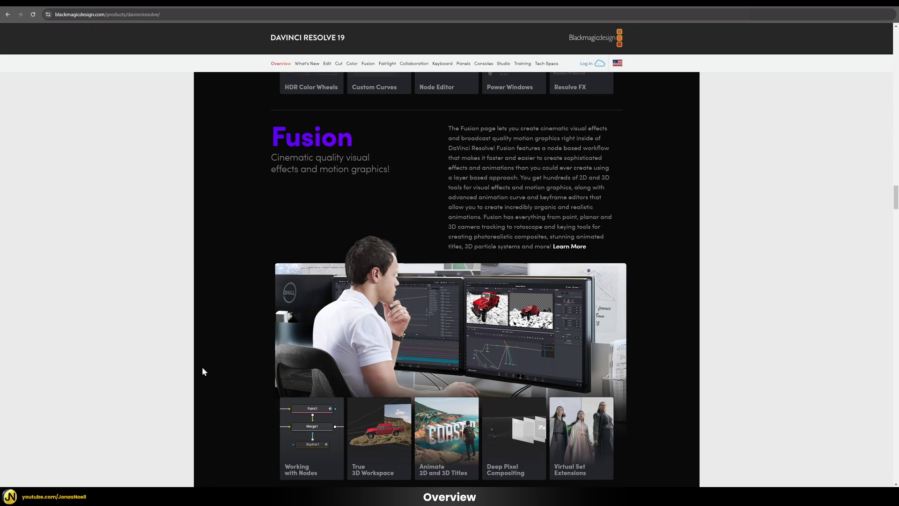
scroll(227, 371, "up", 20)
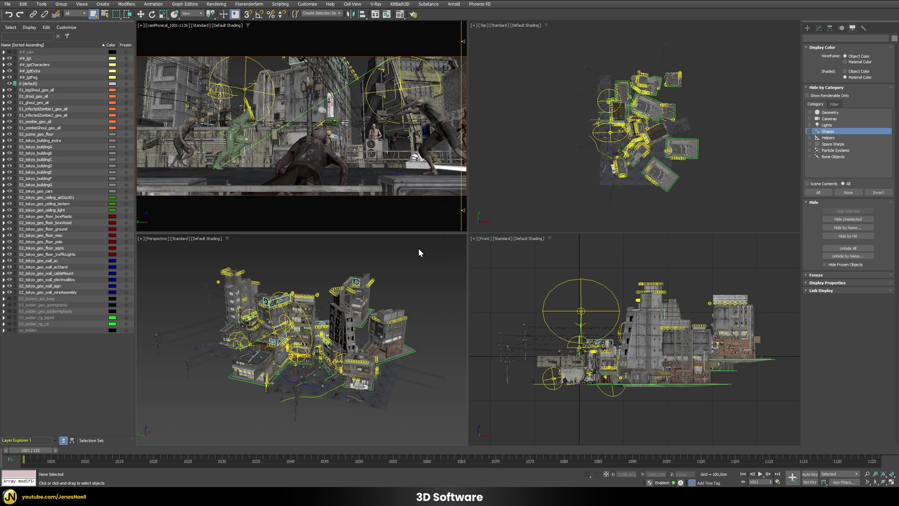
Maximize the physical camera viewport and scrub through the shot's animation from frame 1001 toward the end.
key("alt+w")
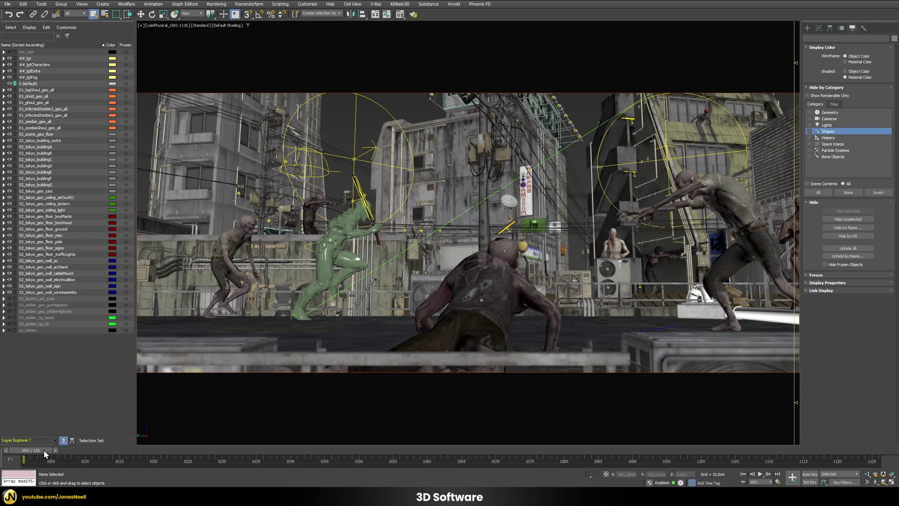
left_click_drag(44, 450, 735, 459)
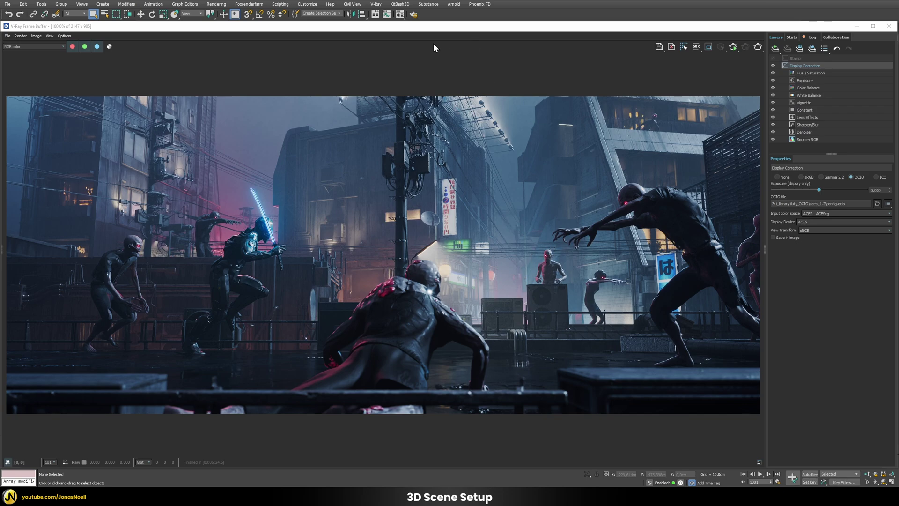
Check the V-Ray color management settings in Render Setup, then close the dialog.
key("F10")
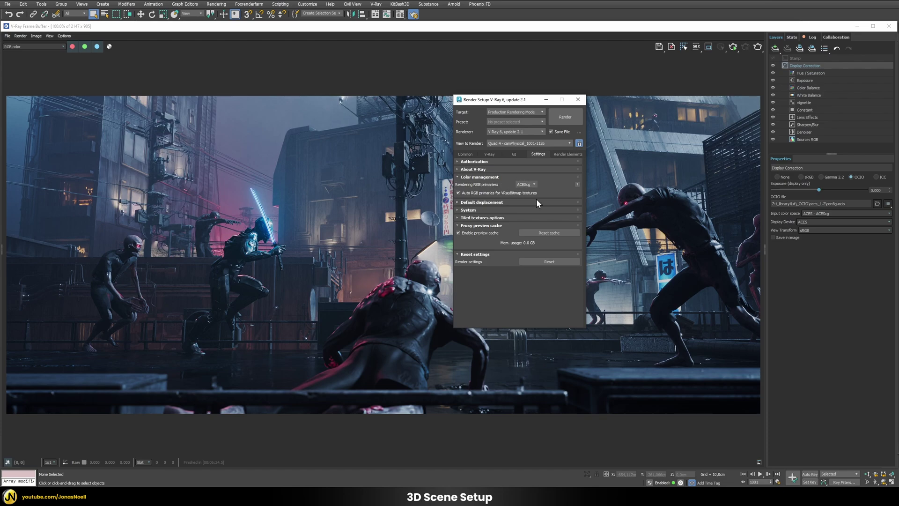
left_click(578, 99)
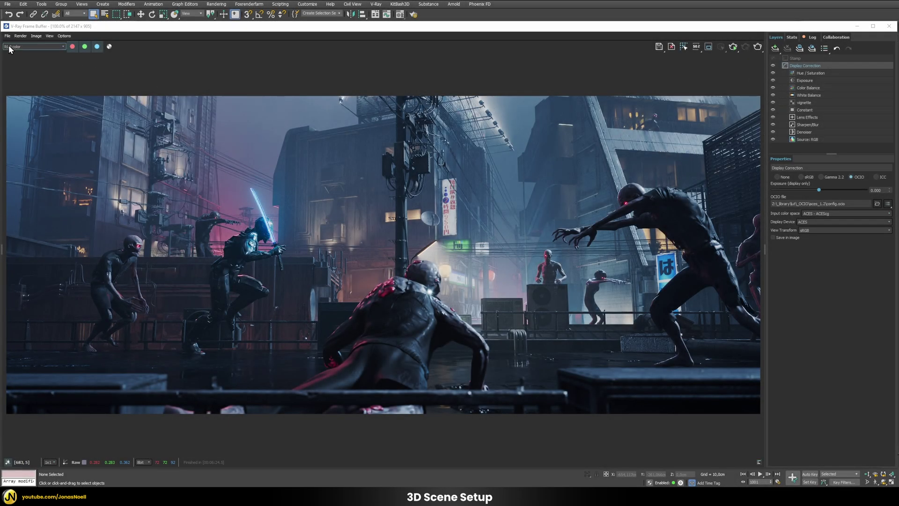
View the lighting, gi, reflection and selfIllum passes in the V-Ray Frame Buffer, then return to RGB color.
left_click(33, 47)
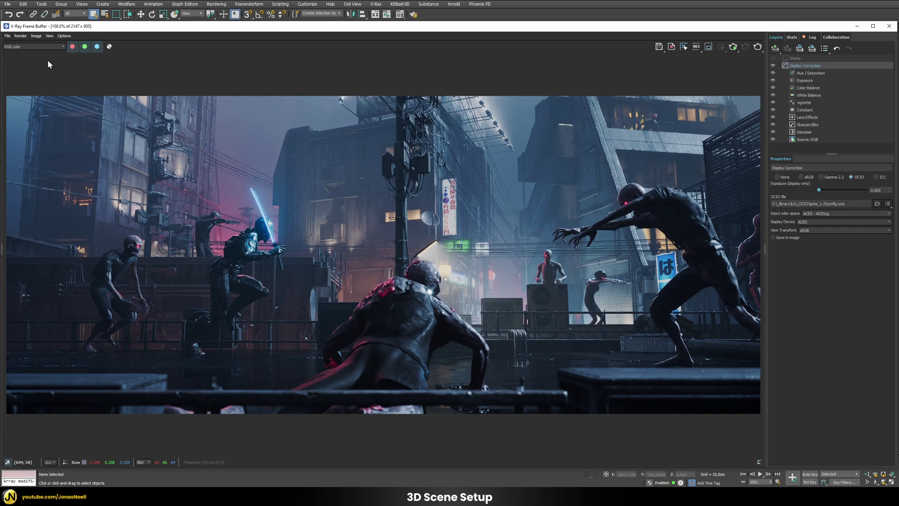
left_click(27, 45)
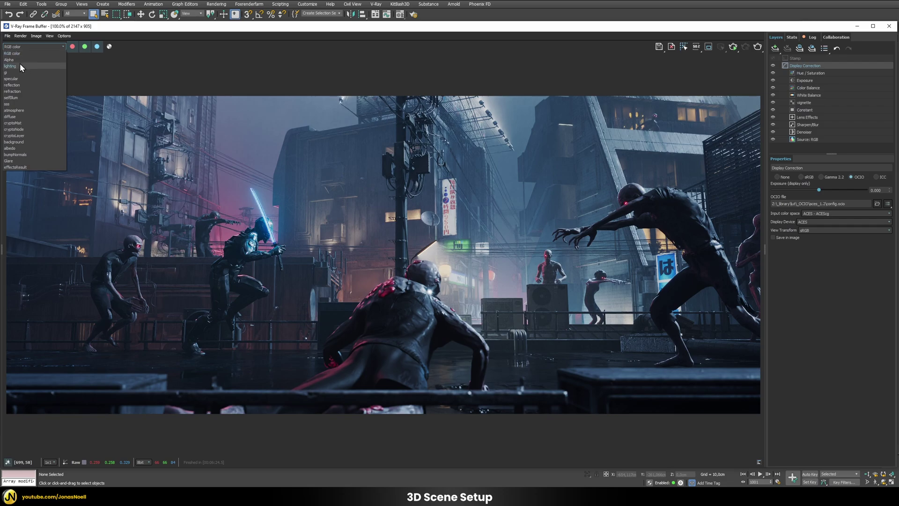
left_click(20, 64)
scroll(21, 47, "up", 1)
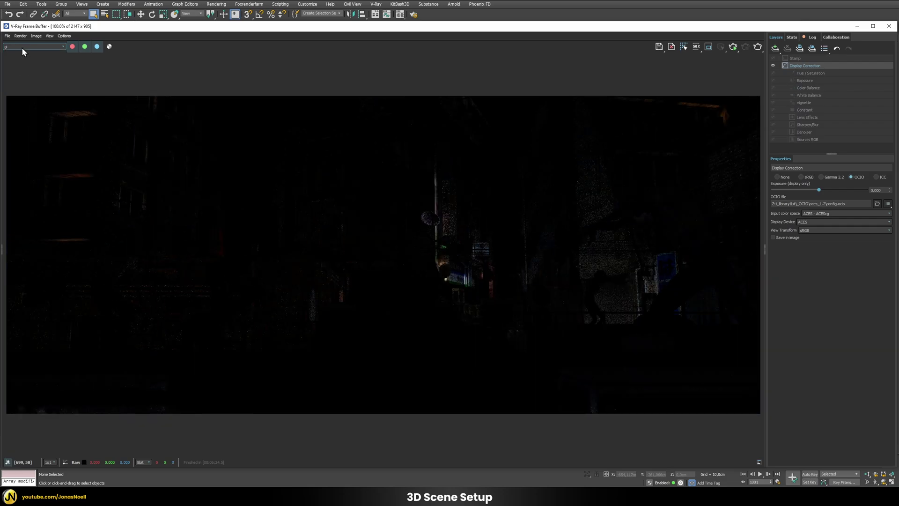
scroll(22, 47, "up", 2)
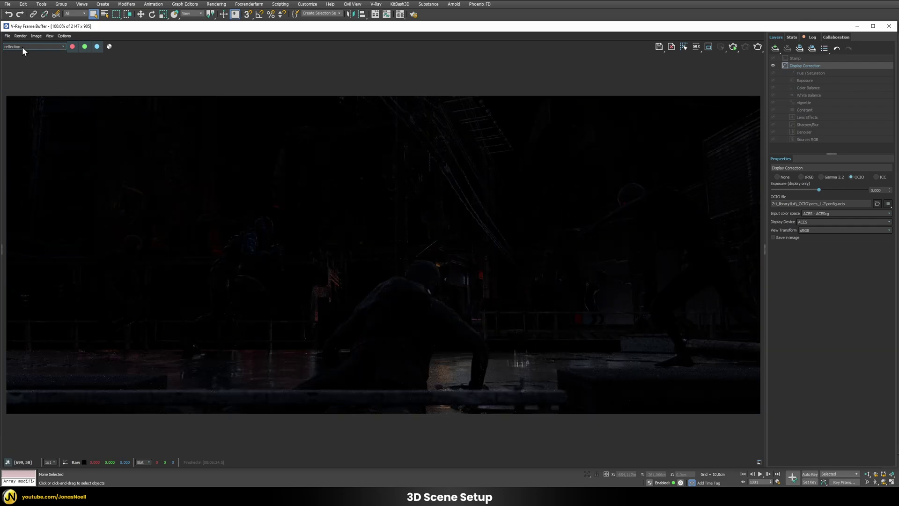
left_click(23, 46)
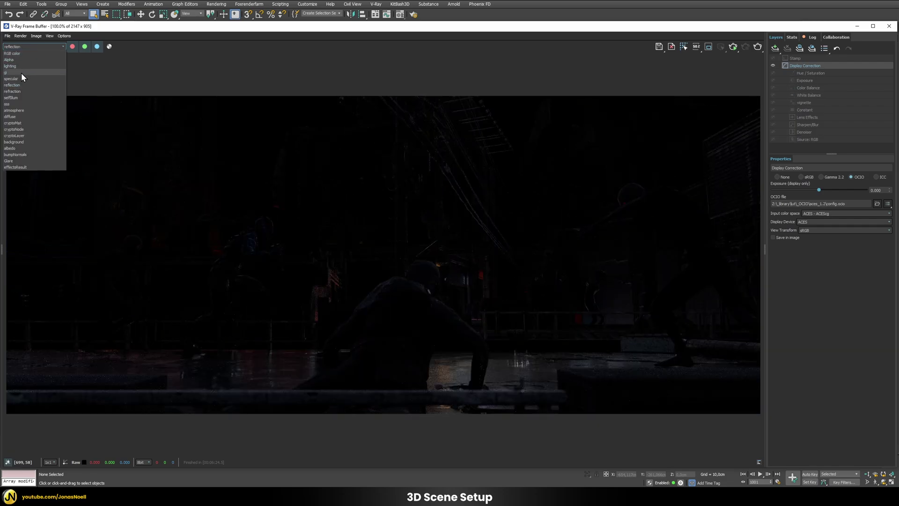
left_click(17, 98)
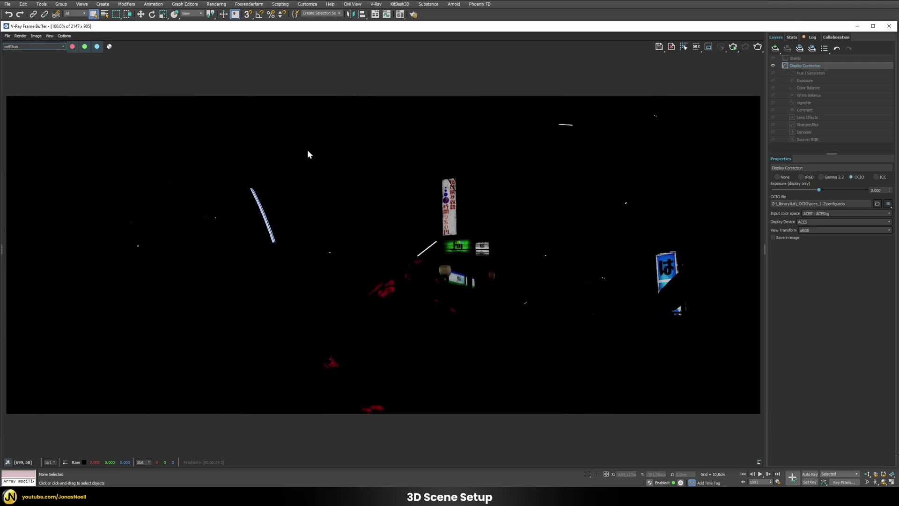
left_click(18, 47)
left_click(18, 52)
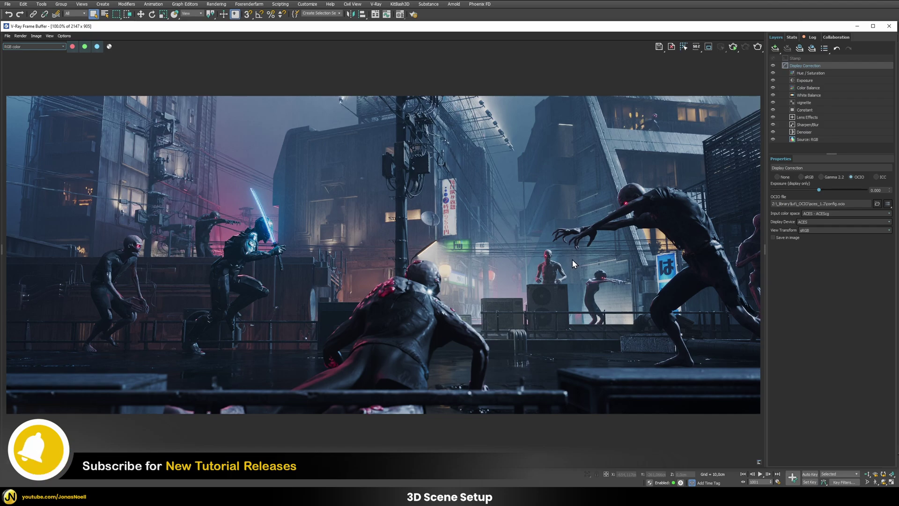
View the sss and refraction passes in the frame buffer, then return to RGB color.
left_click(31, 47)
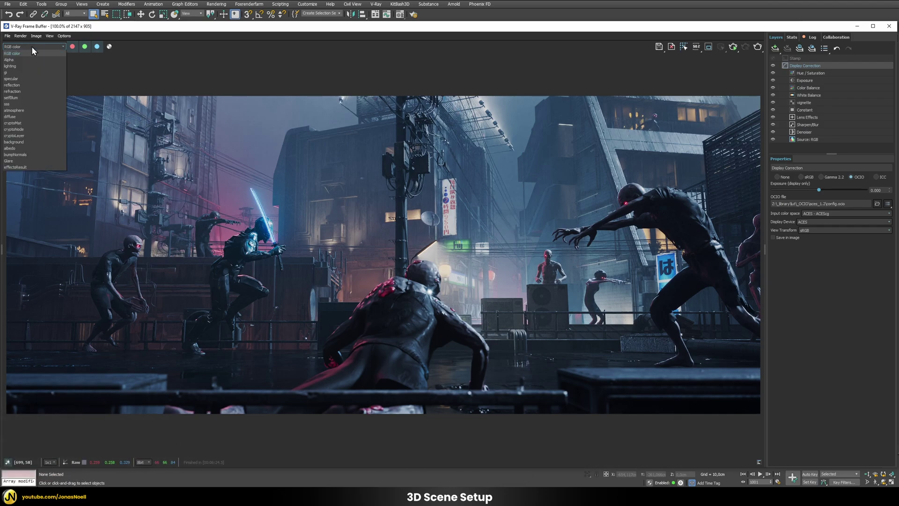
left_click(16, 104)
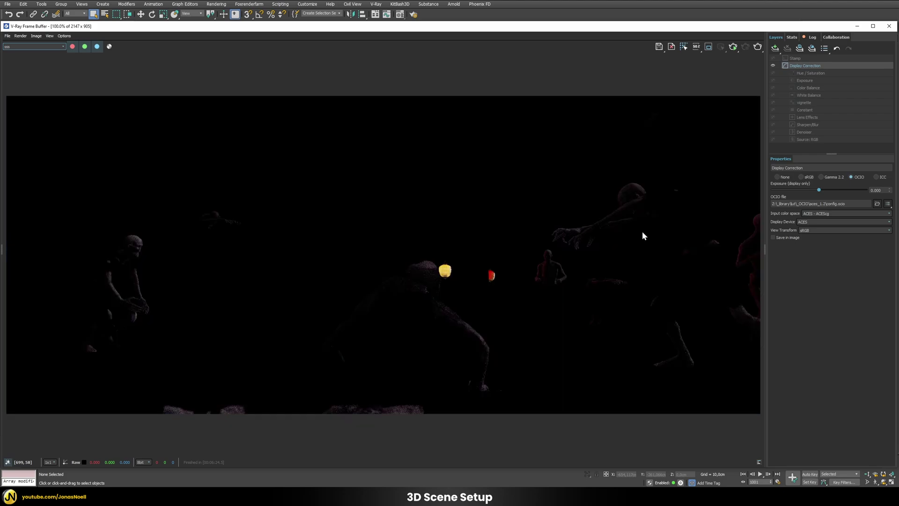
left_click(5, 48)
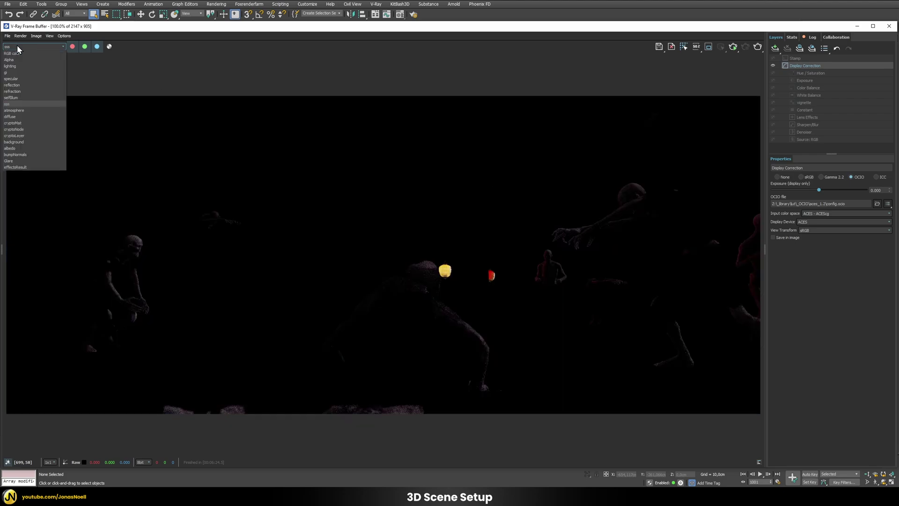
left_click(16, 91)
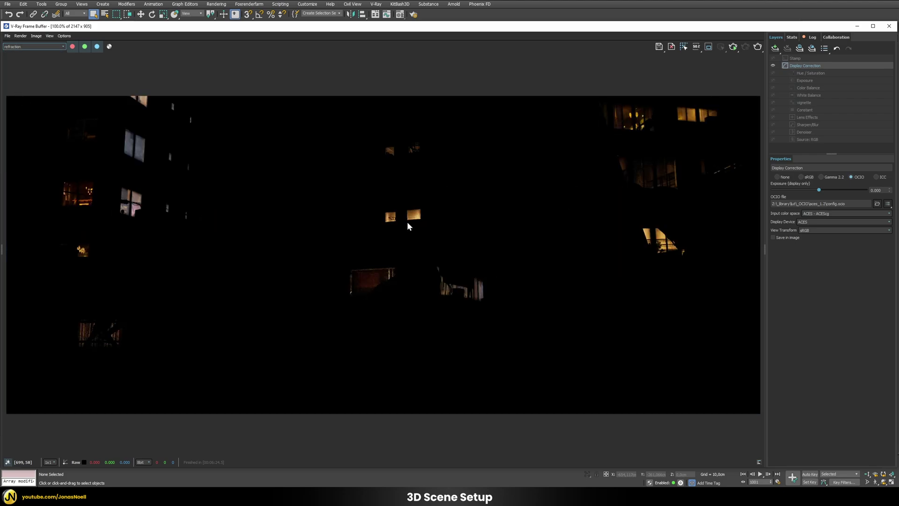
left_click(12, 49)
left_click(16, 54)
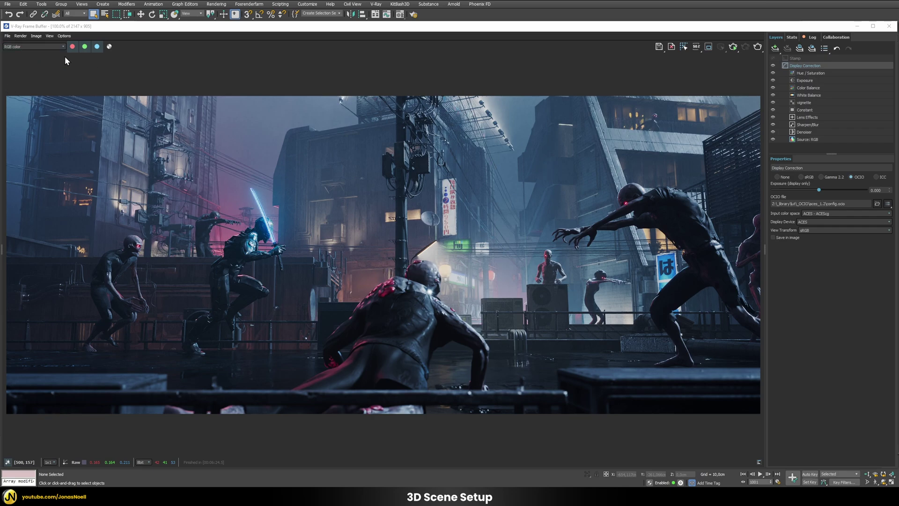
View the atmosphere pass in the frame buffer, then return to RGB color.
left_click(43, 46)
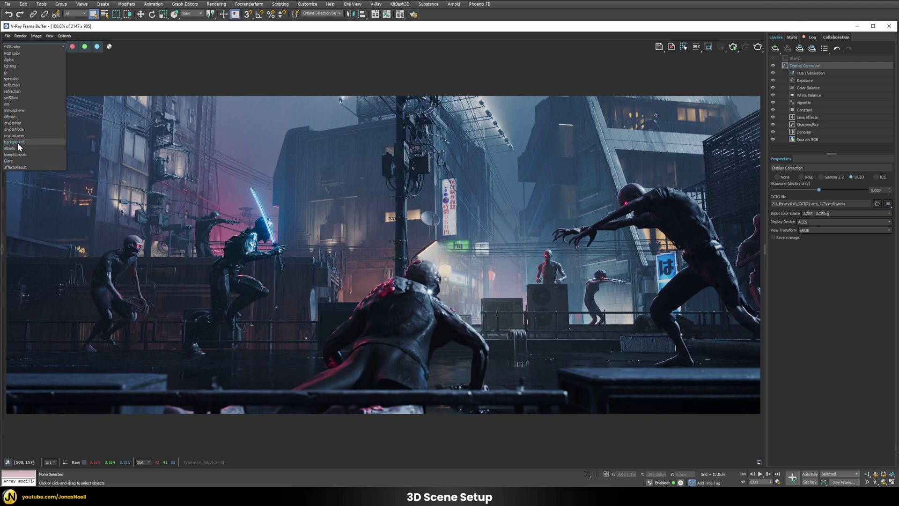
left_click(21, 110)
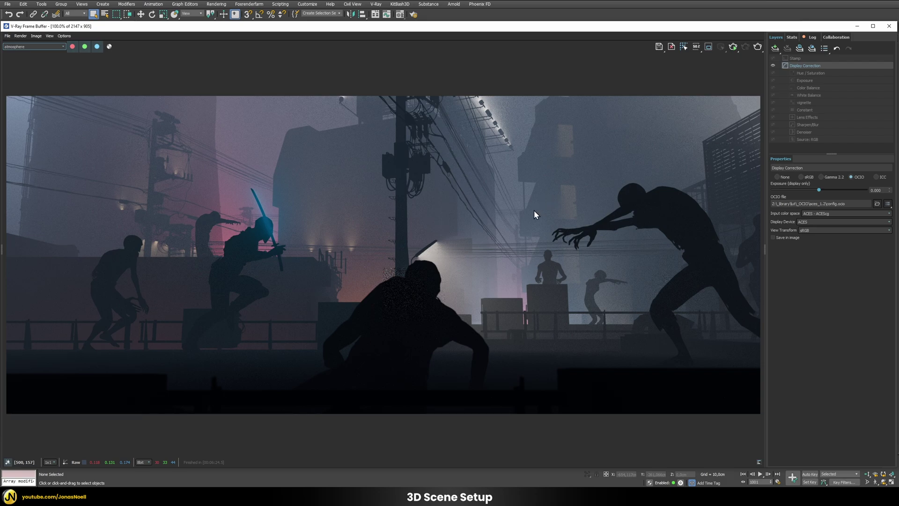
left_click(22, 44)
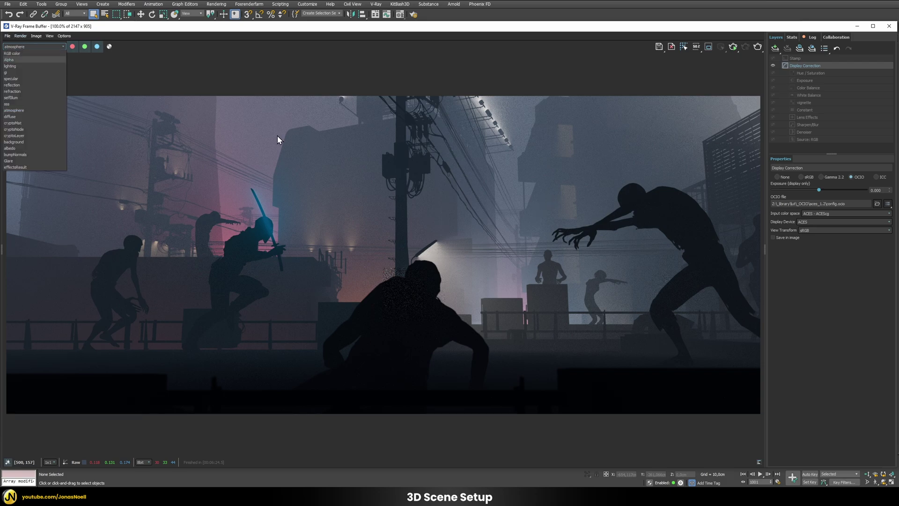
left_click(5, 53)
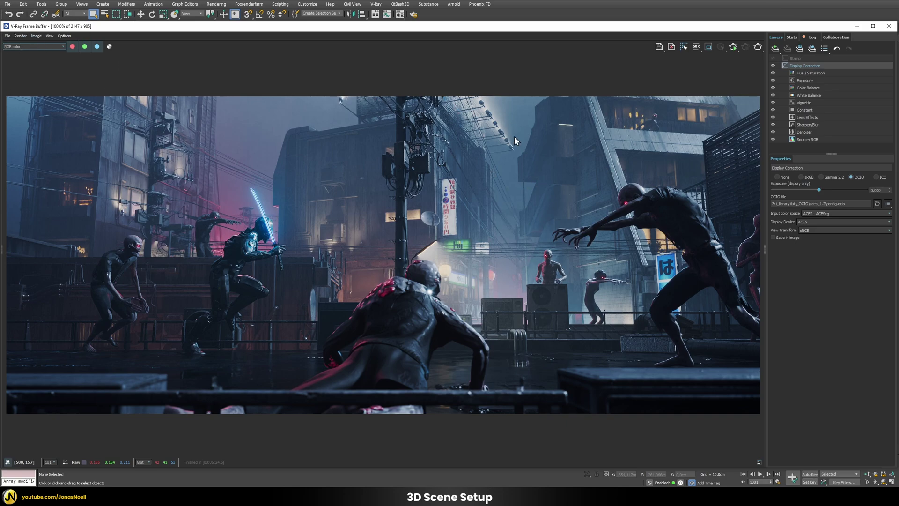
Open the scene's render elements list and inspect the lighting, gi, specular, reflection and refraction element parameters.
left_click(413, 14)
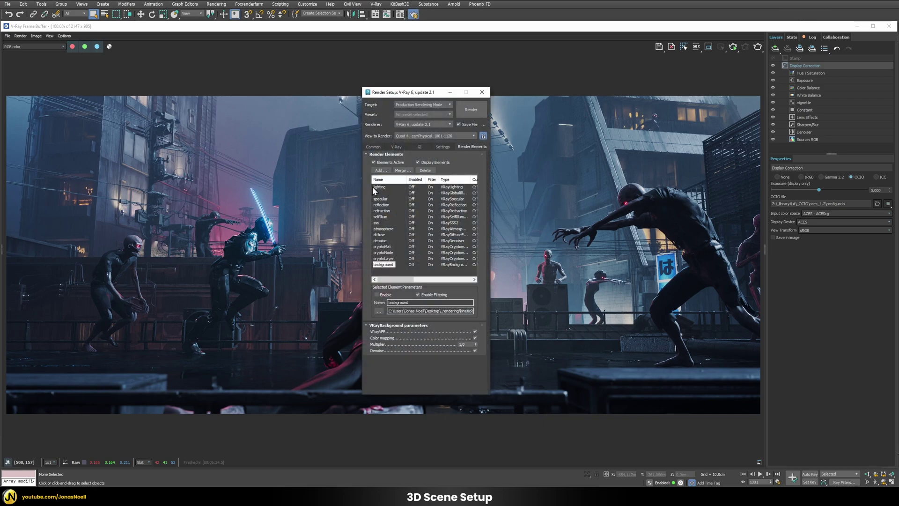
left_click(377, 186)
left_click(375, 193)
left_click(380, 204)
left_click(380, 211)
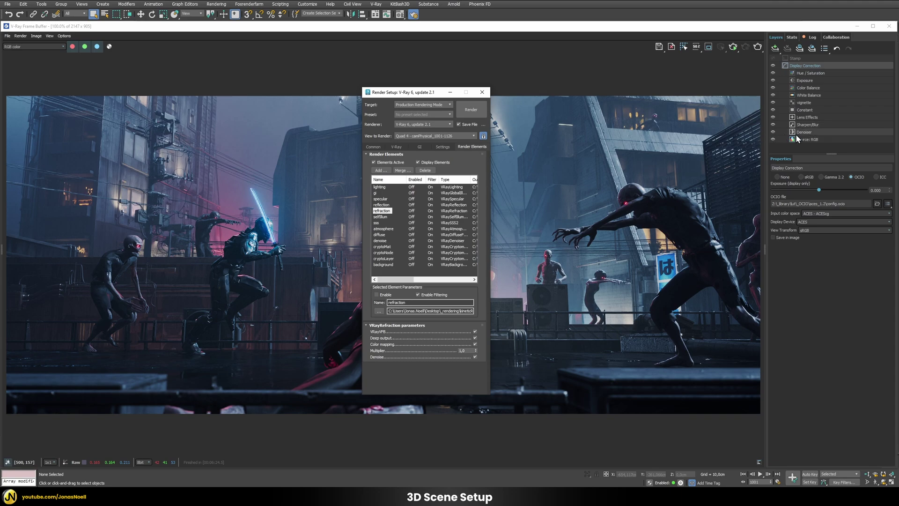
left_click(374, 192)
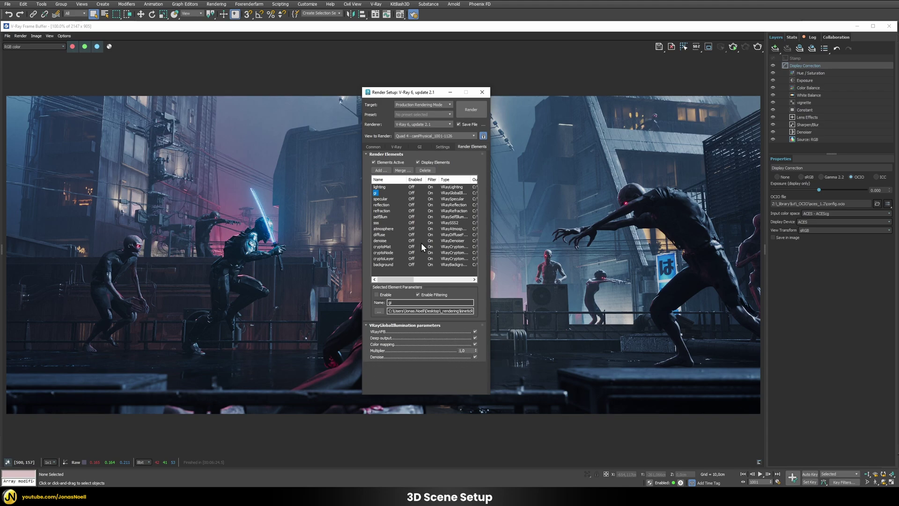
left_click(382, 200)
left_click(379, 187)
Inspect the ID types of the cryptoMat and cryptoNode render elements, then close Render Setup.
left_click(393, 248)
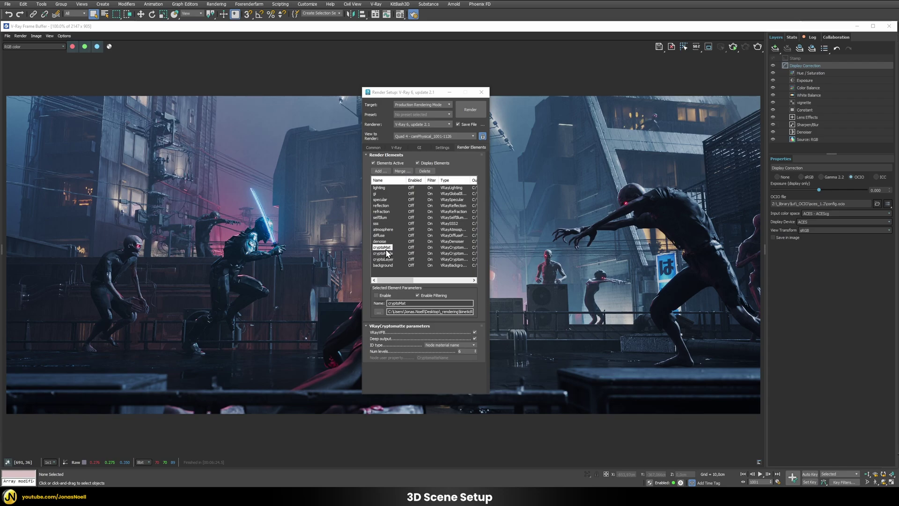
left_click(385, 254)
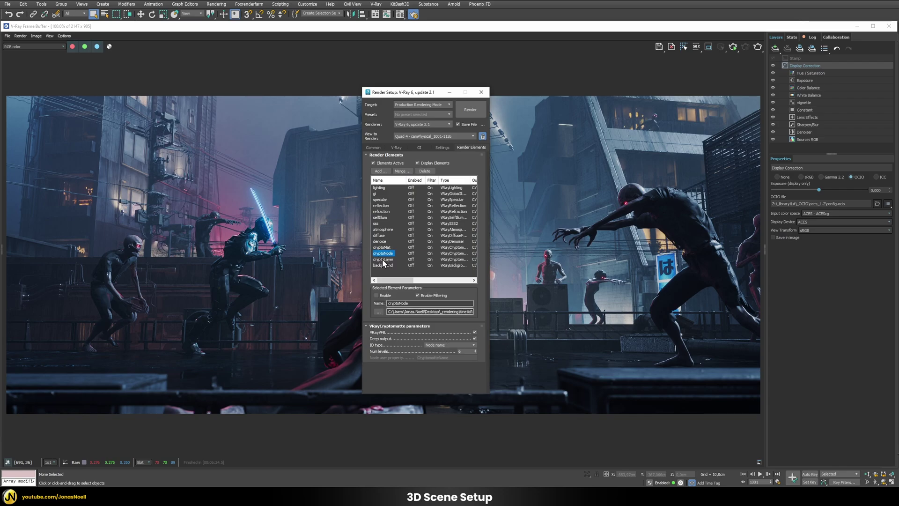
left_click(482, 92)
View the cryptoMat, cryptoNode and cryptoLayer passes in the frame buffer, then return to RGB color.
left_click(38, 46)
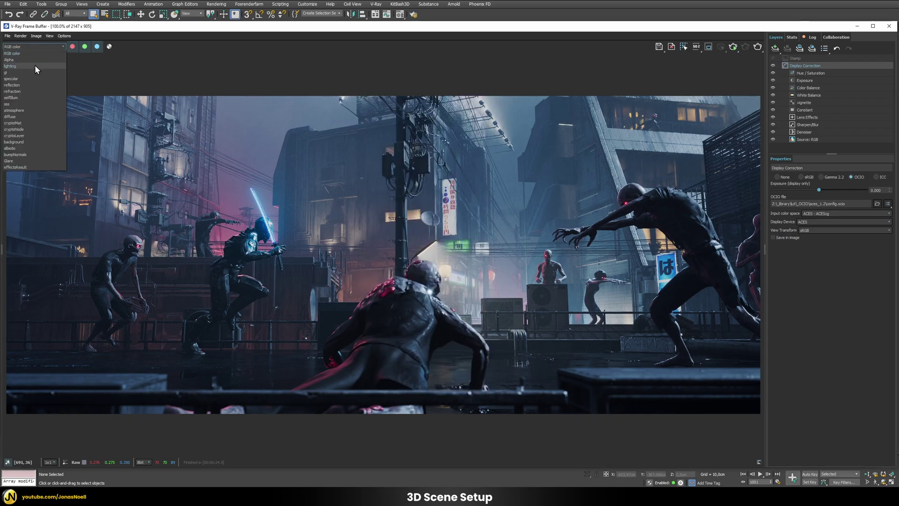
left_click(24, 122)
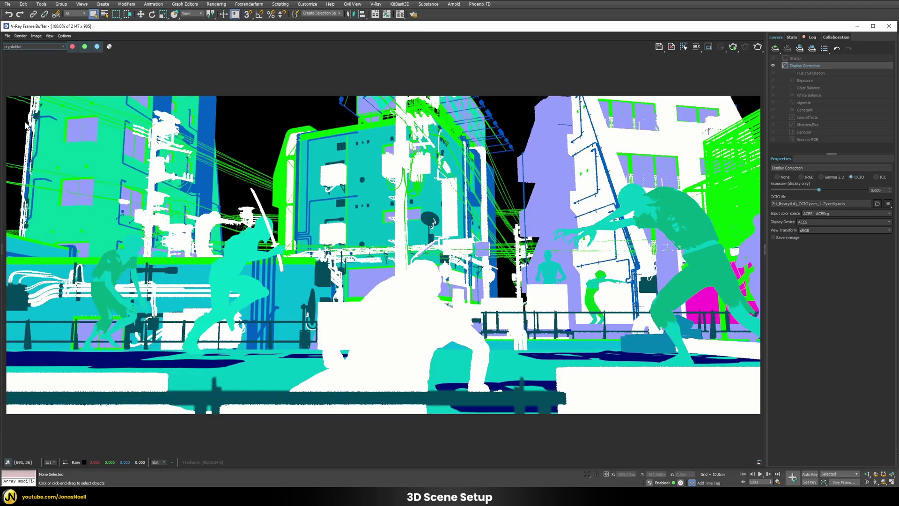
scroll(26, 46, "down", 1)
scroll(27, 47, "down", 1)
left_click(26, 47)
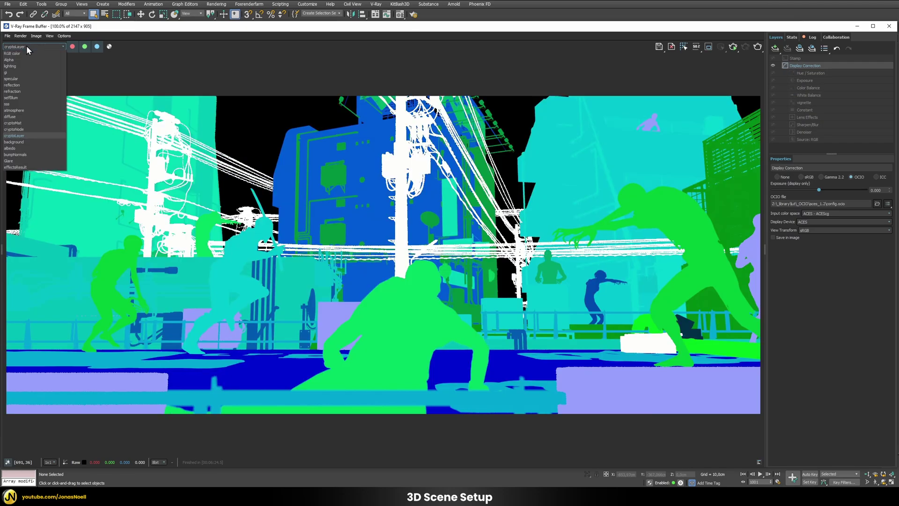
left_click(26, 54)
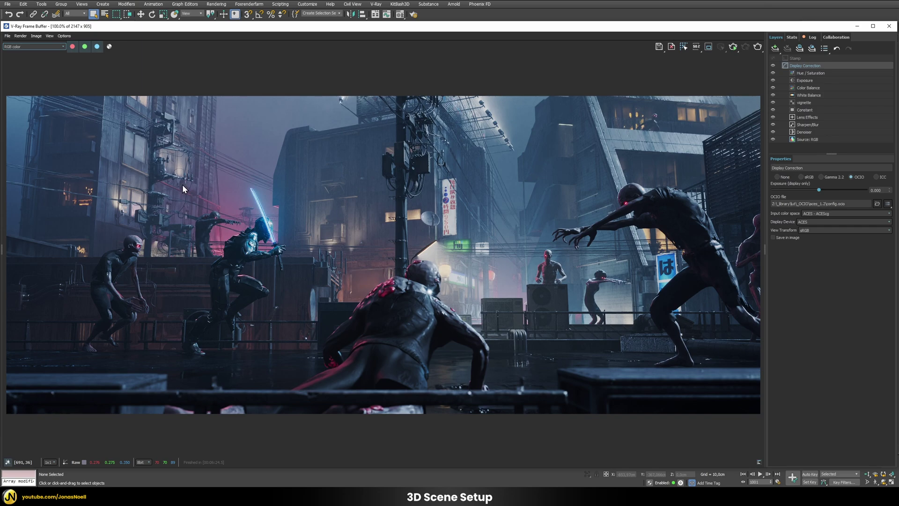
left_click(35, 45)
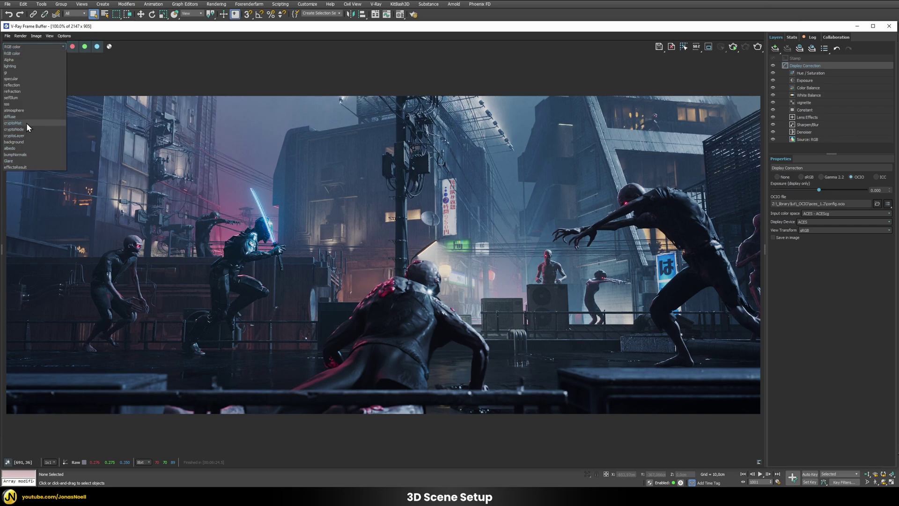
left_click(176, 43)
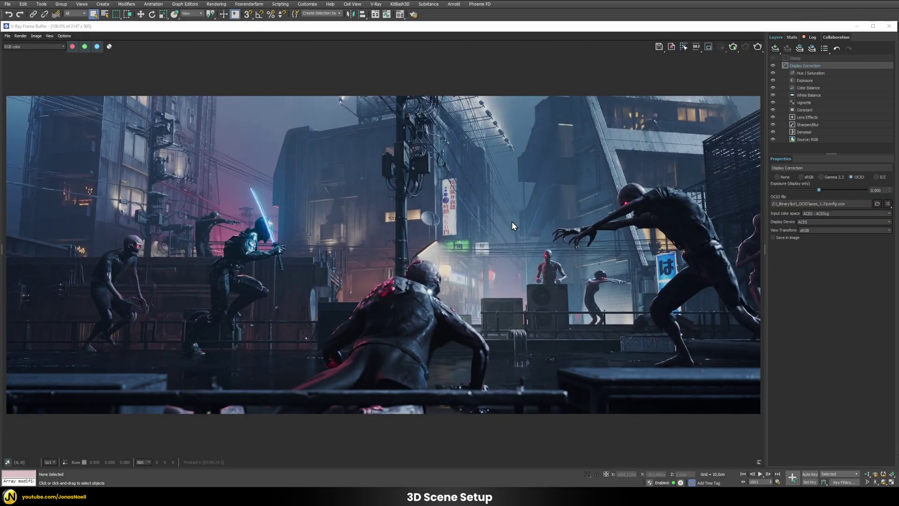
Compare the render with and without the correction layers from Hue / Saturation down to Constant, leaving them enabled.
left_click(802, 72)
left_click(807, 111, "shift")
left_click(773, 110)
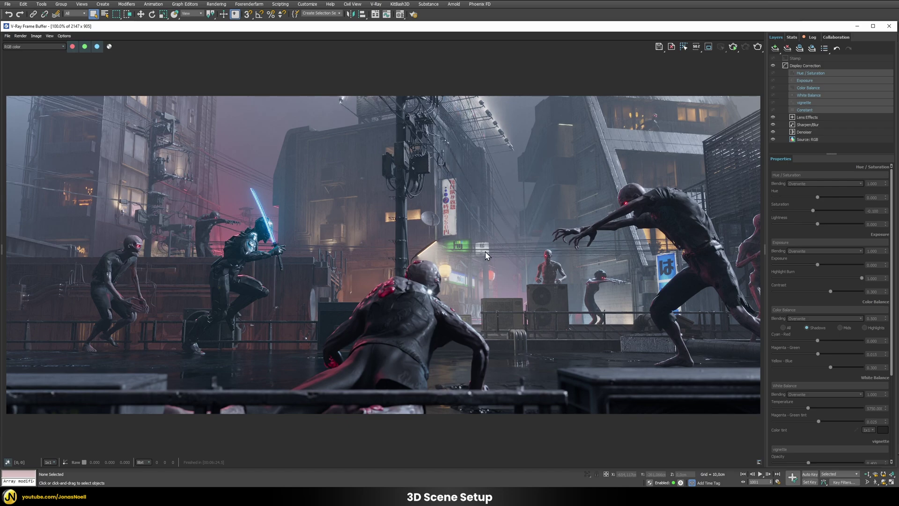
left_click(773, 110)
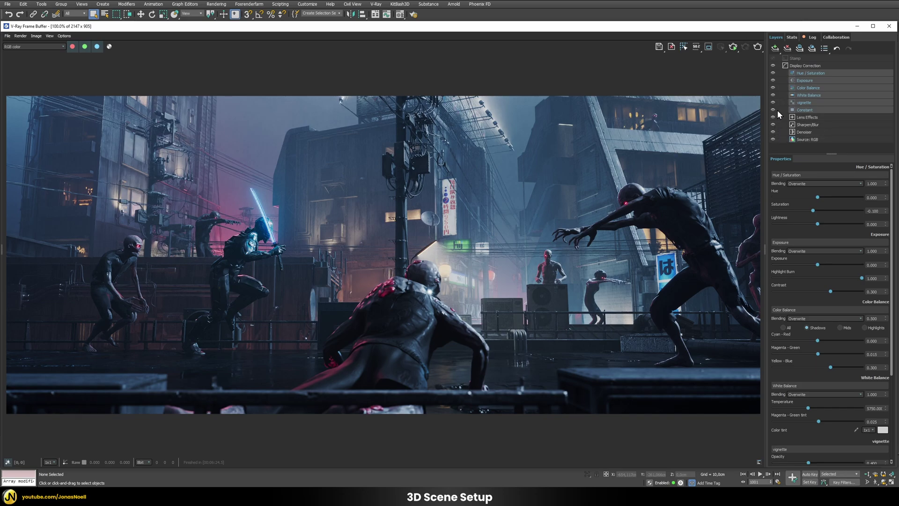
Check the list of render channels, then switch the selected correction layers off and back on to compare the RGB render again.
left_click(37, 46)
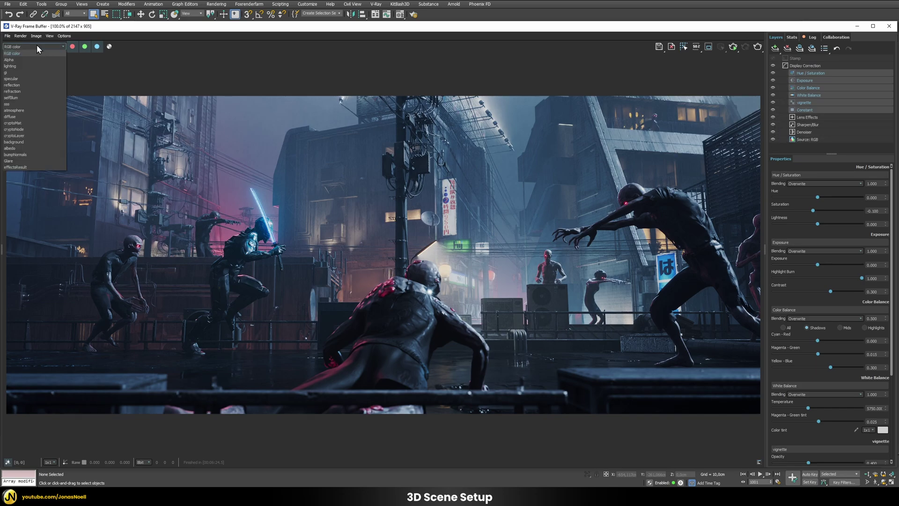
left_click(184, 58)
left_click_drag(773, 73, 771, 111)
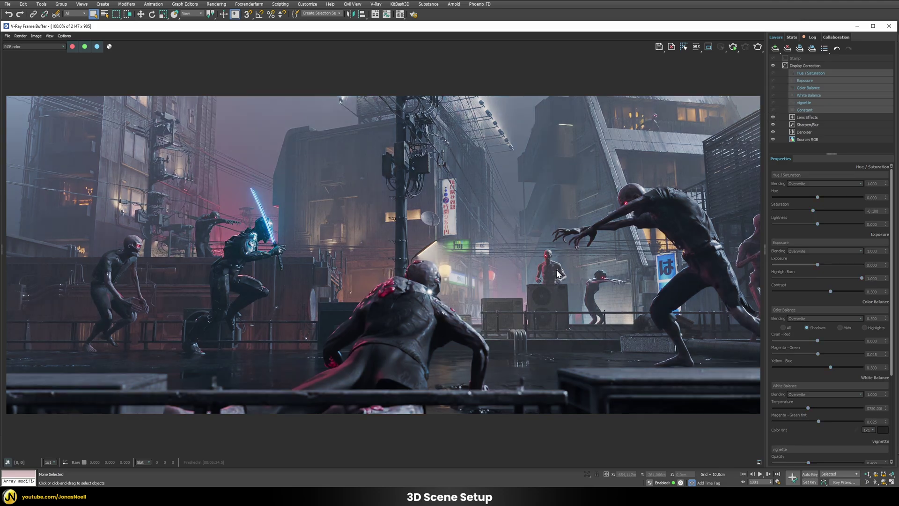
left_click_drag(773, 73, 771, 110)
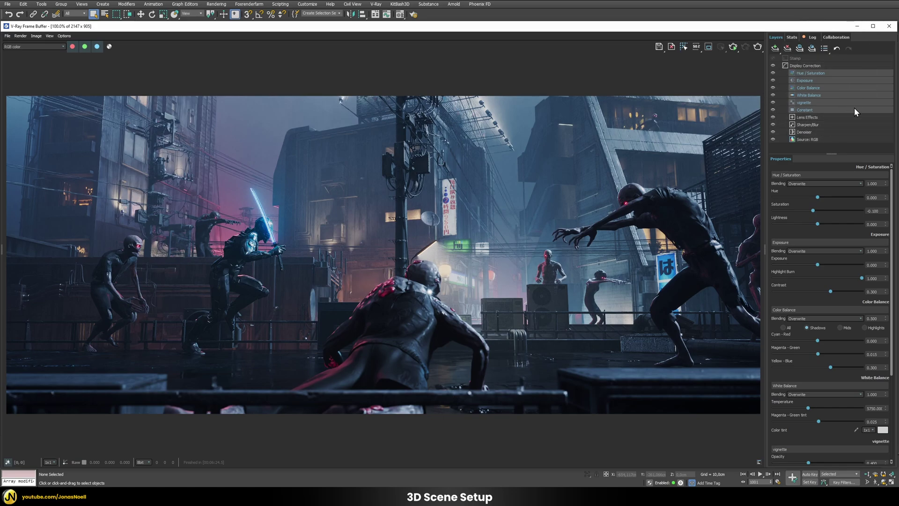
Set the Display Correction layer to None and save all color corrections as a LUT file named Lut.
left_click(812, 66)
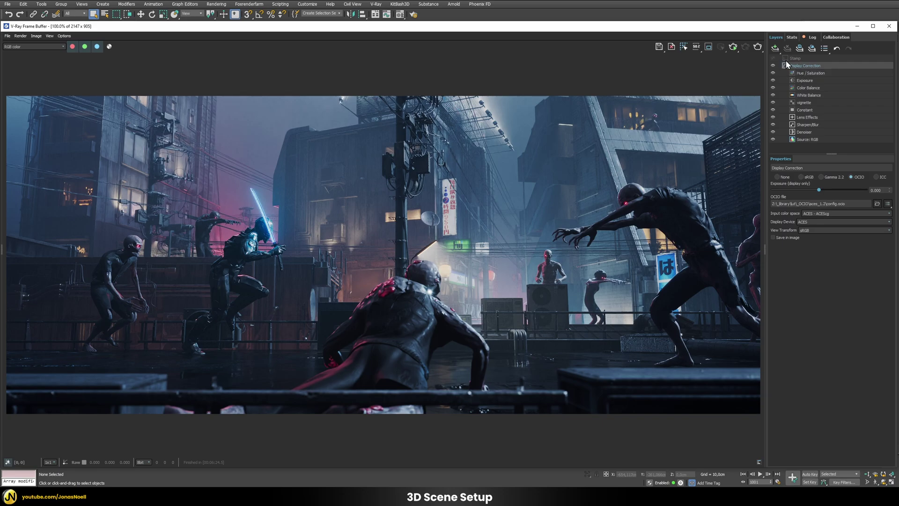
left_click(777, 177)
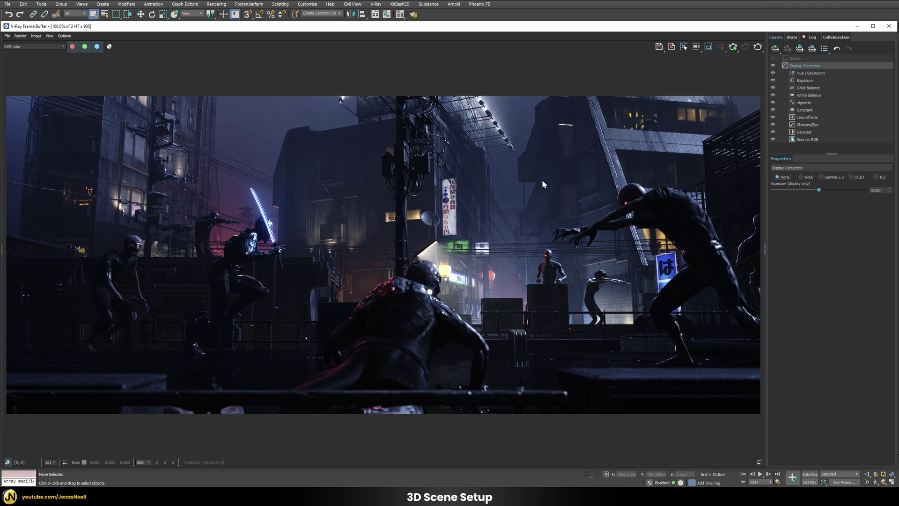
right_click(807, 65)
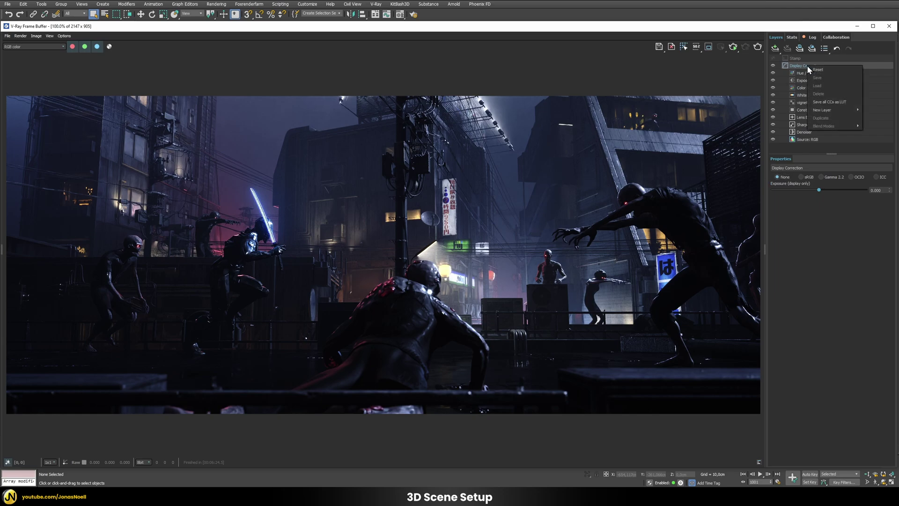
left_click(838, 102)
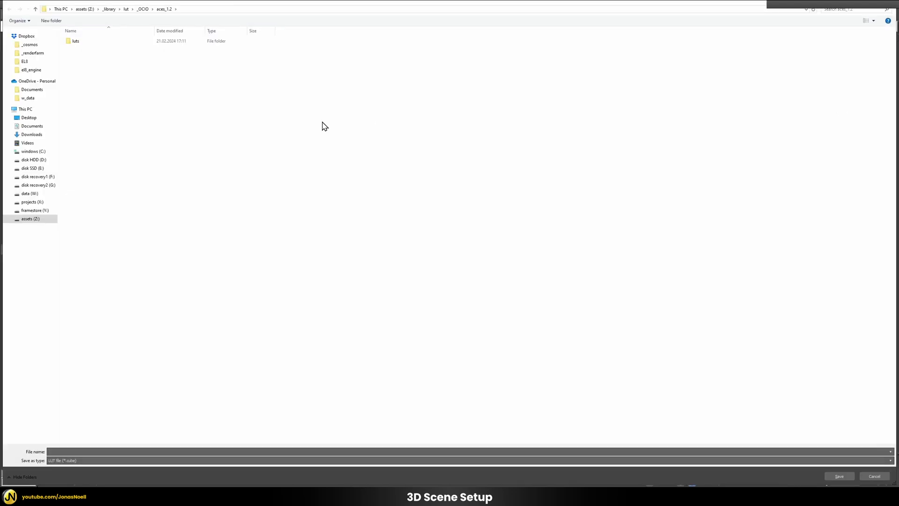
type("Lut")
left_click(299, 147)
left_click(831, 474)
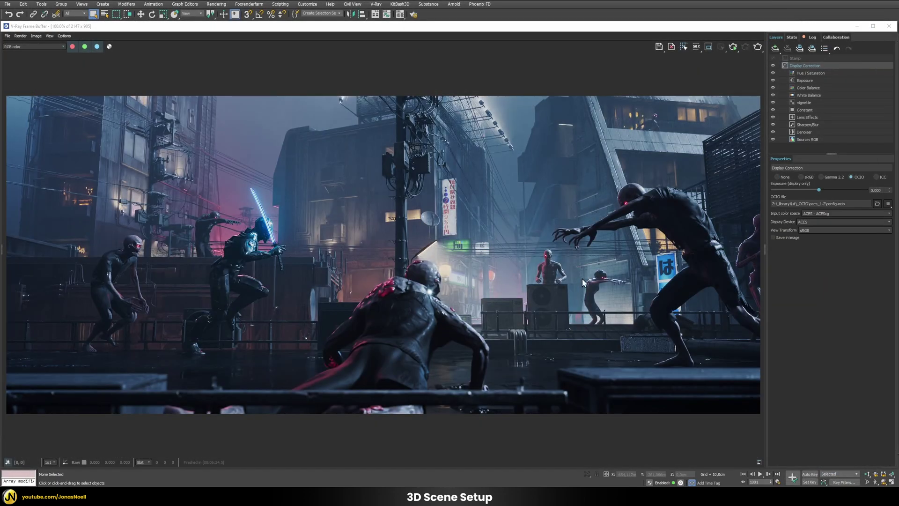
Enable the V-Ray raw image file output in Render Setup, check its output file, and review the frame buffer's channel list.
left_click(413, 15)
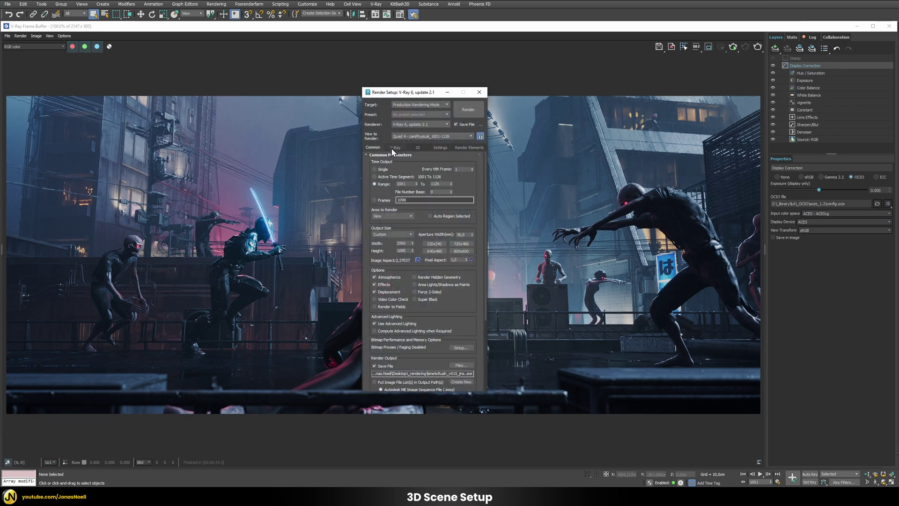
left_click(394, 148)
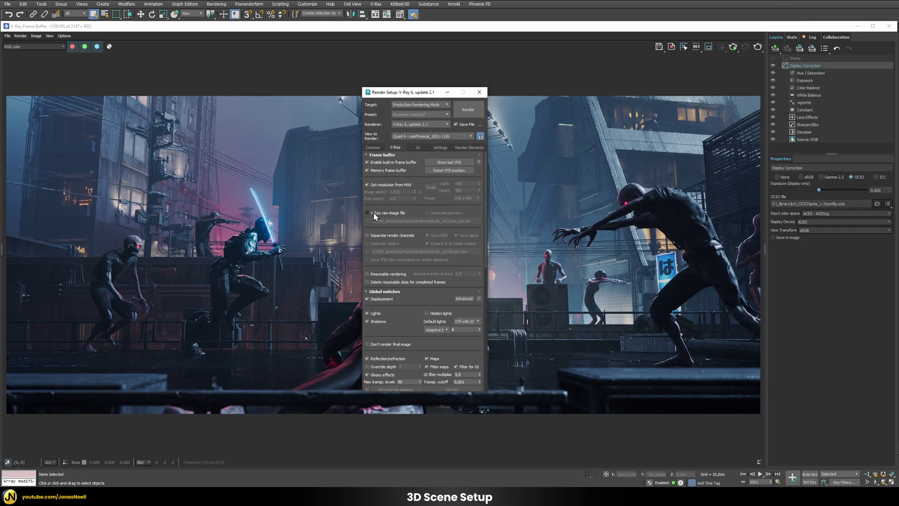
left_click(392, 212)
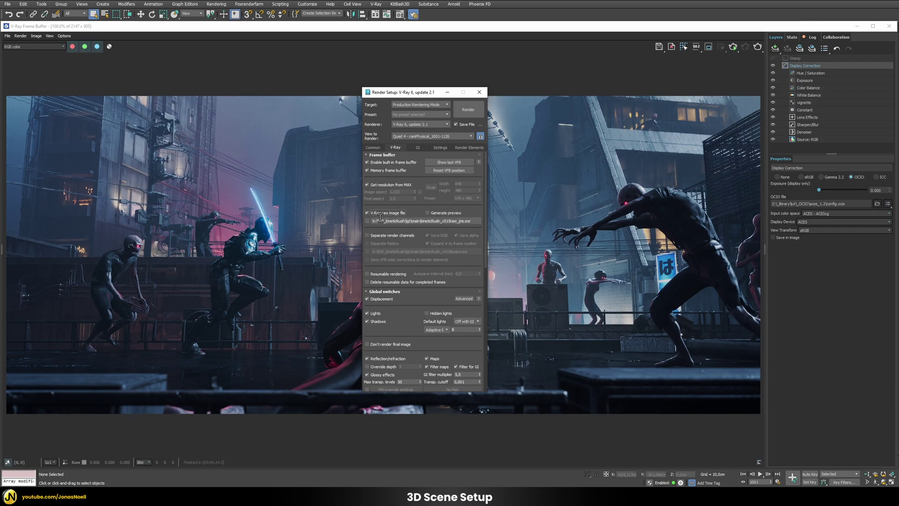
left_click(367, 221)
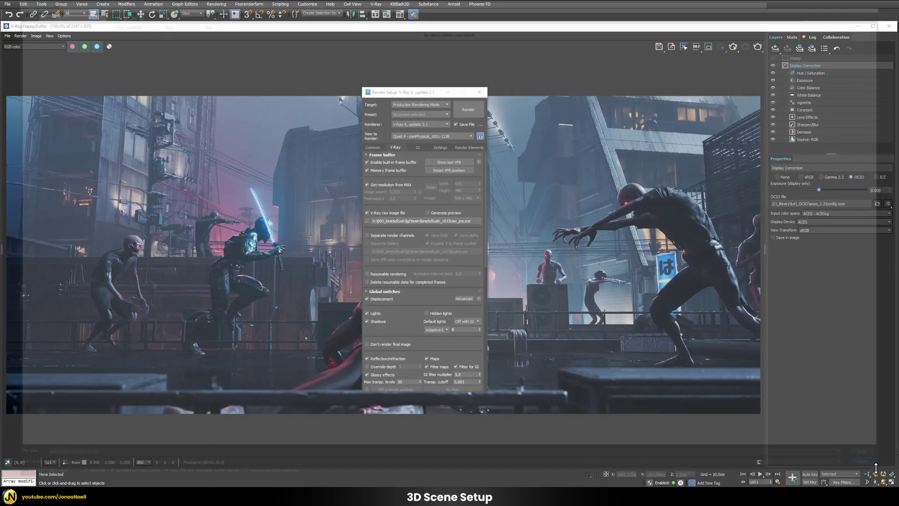
left_click(878, 459)
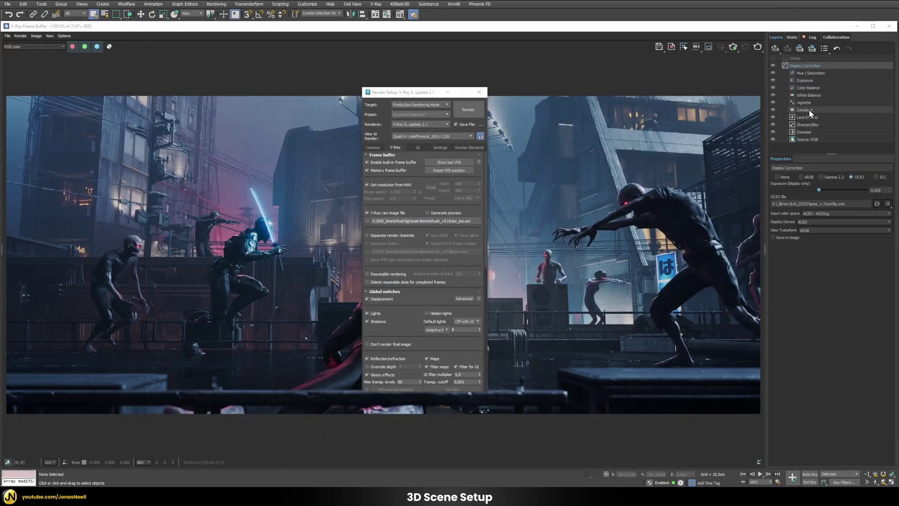
left_click(479, 92)
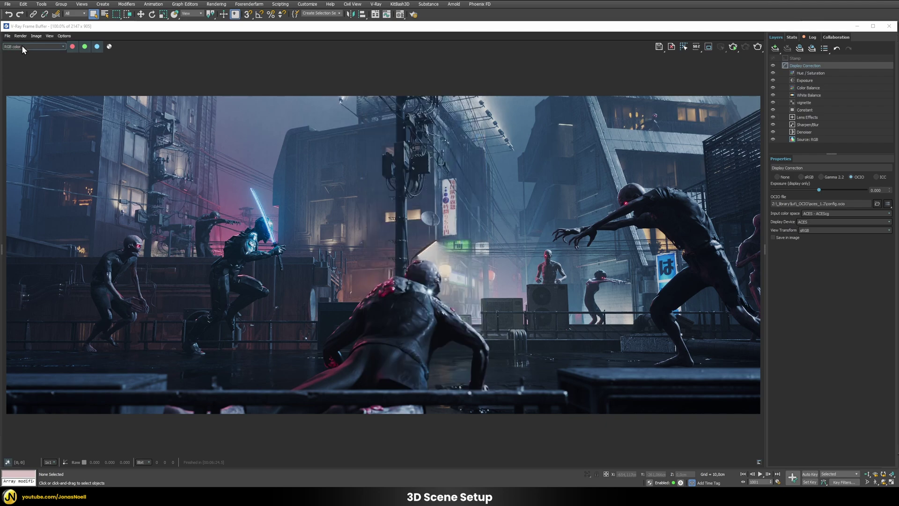
left_click(22, 47)
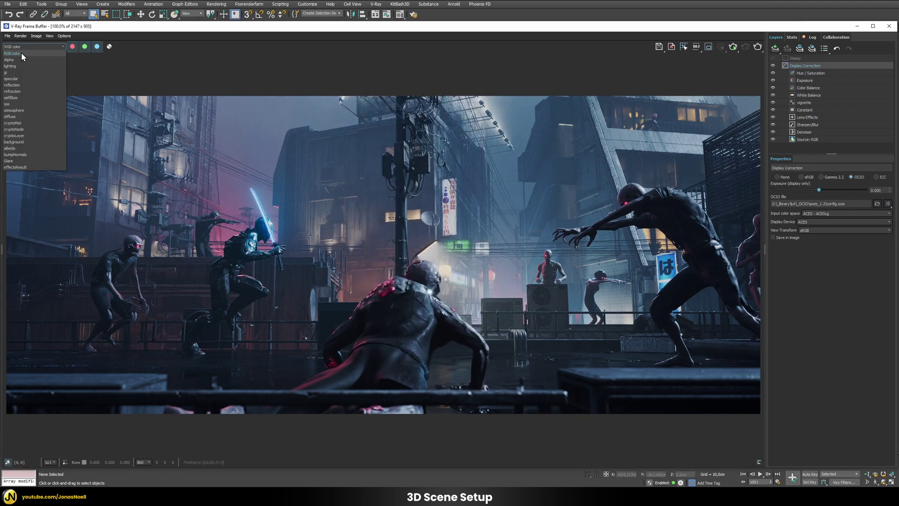
left_click(21, 45)
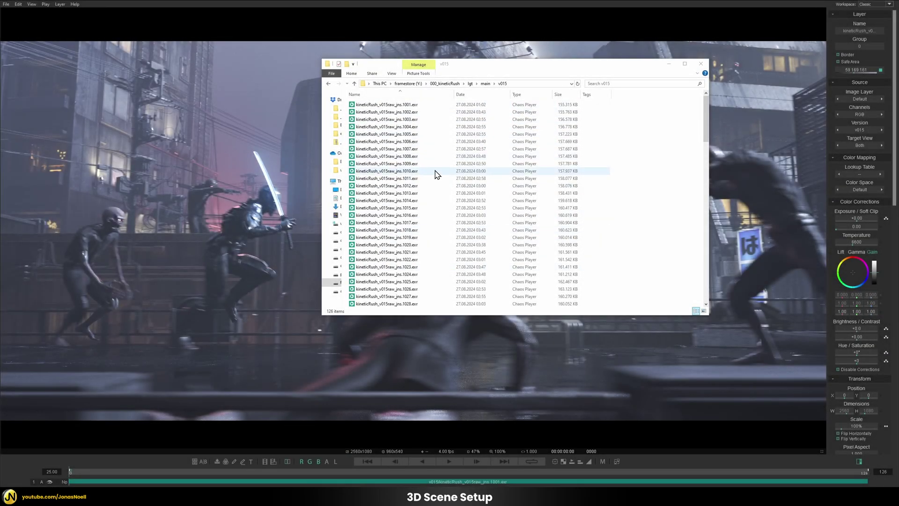
Browse the kineticRush raw EXR frames in the v015 folder, then bring up the sequence in Chaos Player.
scroll(427, 183, "down", 18)
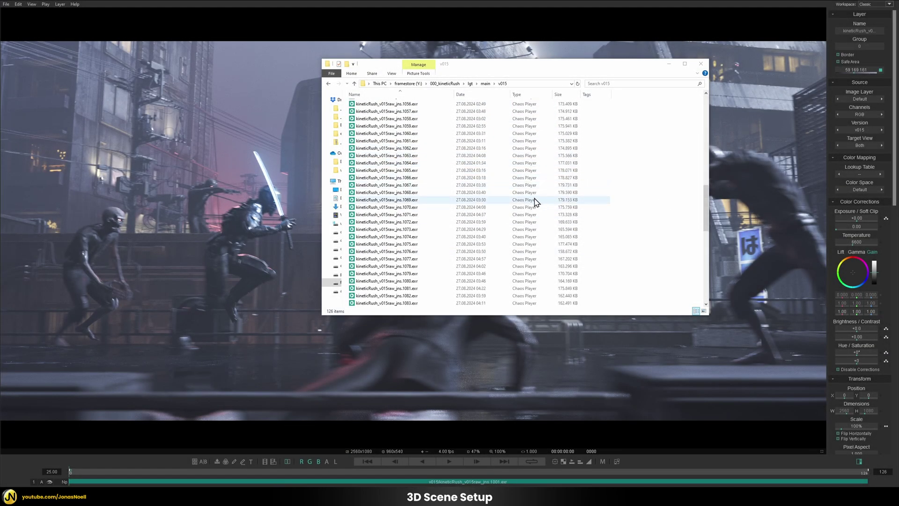
left_click(536, 201)
scroll(478, 196, "up", 7)
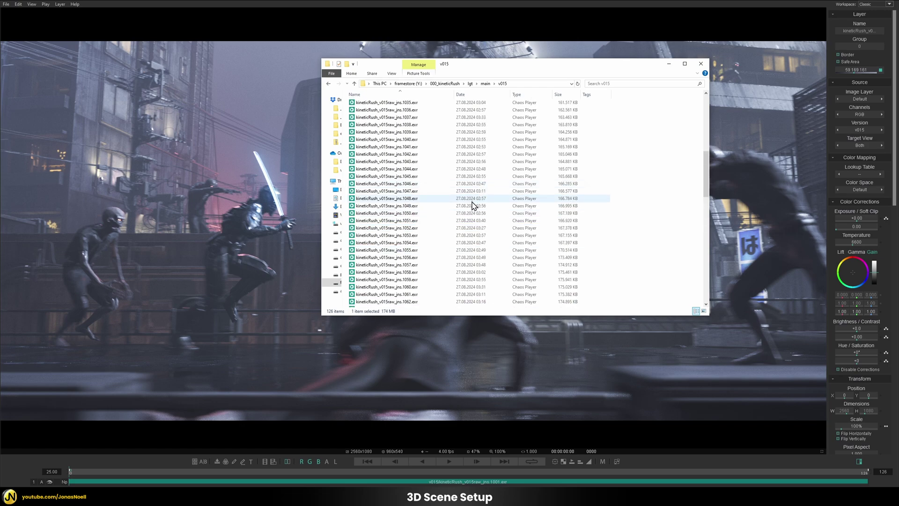
left_click(480, 192)
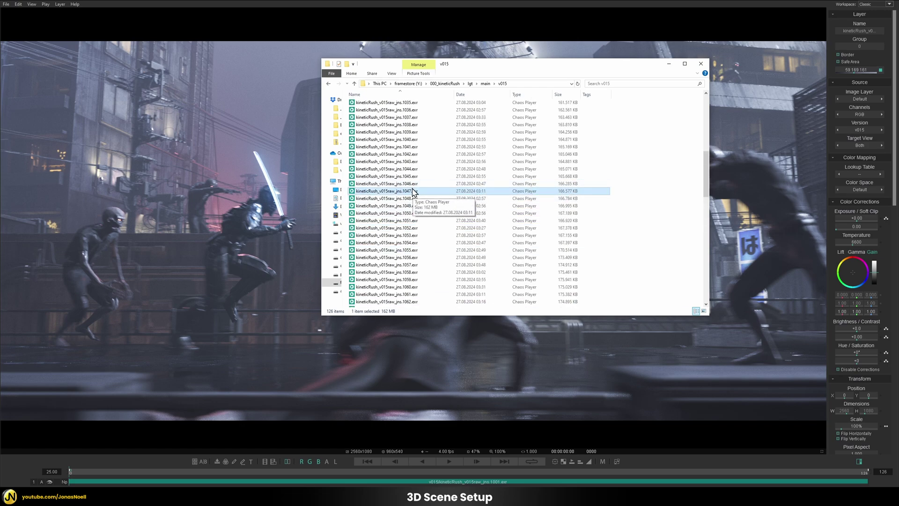
scroll(413, 190, "up", 11)
left_click(414, 171)
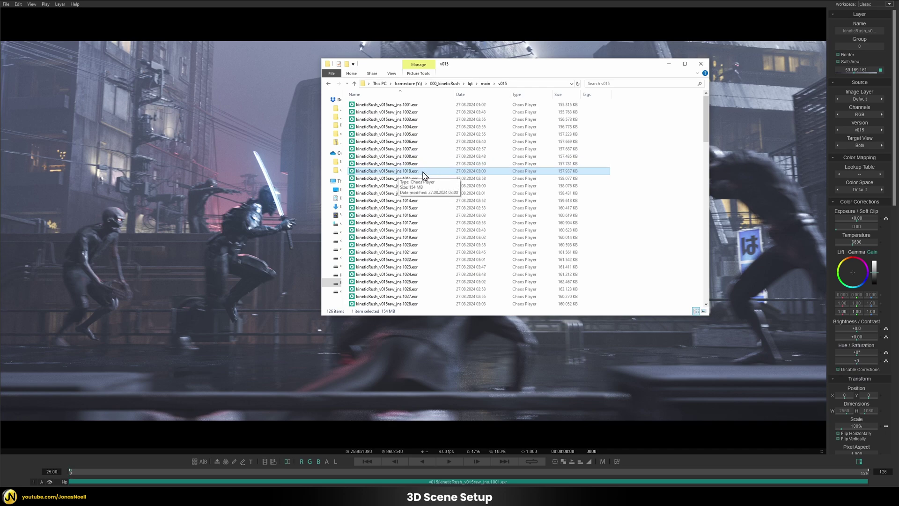
double_click(410, 173)
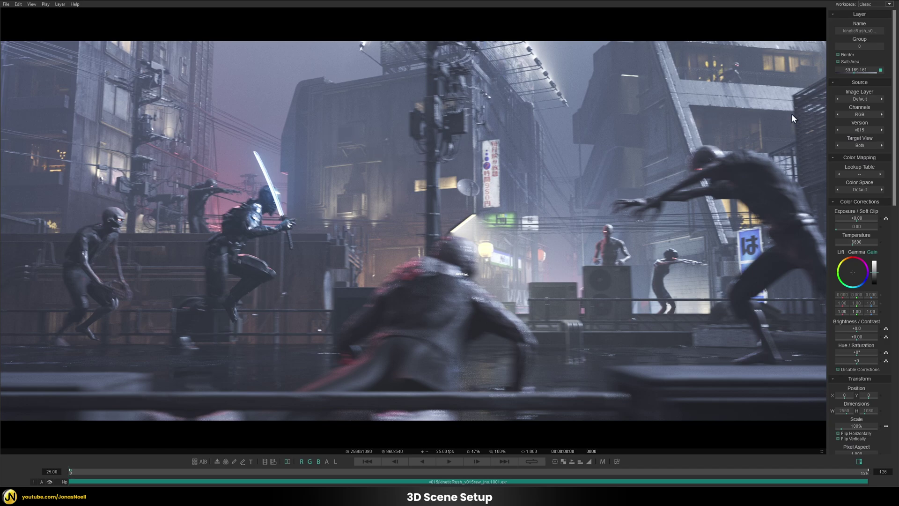
Preview the sequence's specular and atmosphere image layers in playback, then return to the Default layer.
left_click(856, 97)
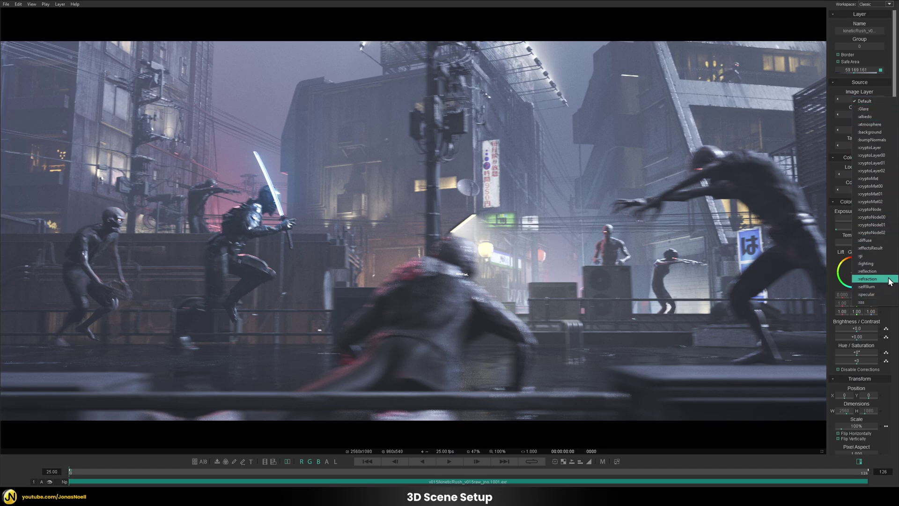
left_click(874, 294)
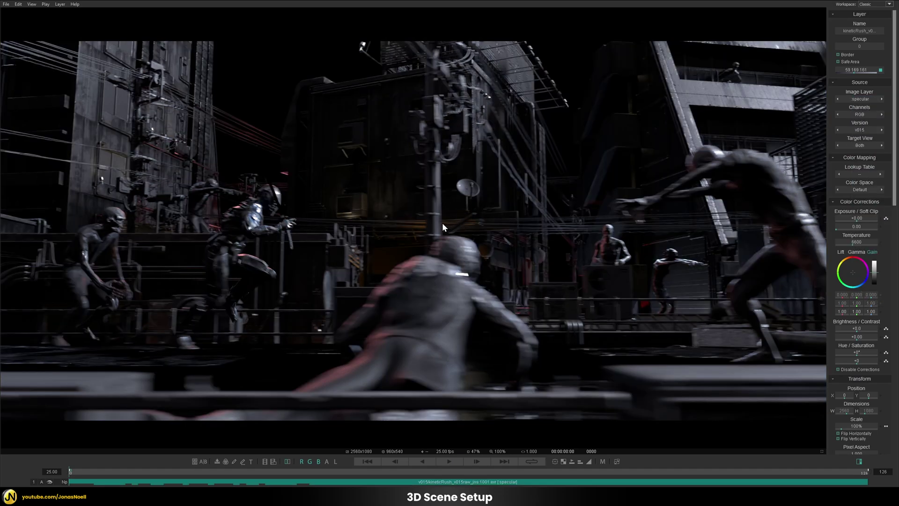
key("space")
left_click(864, 99)
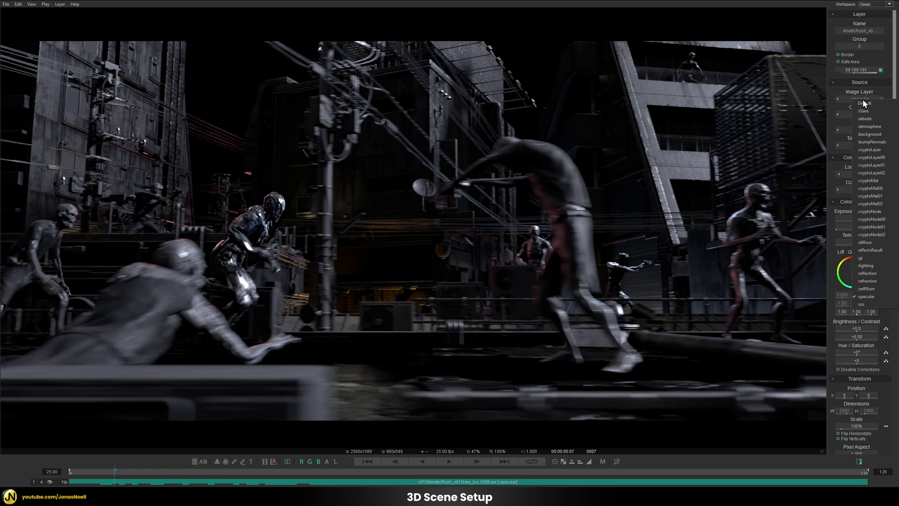
left_click(873, 126)
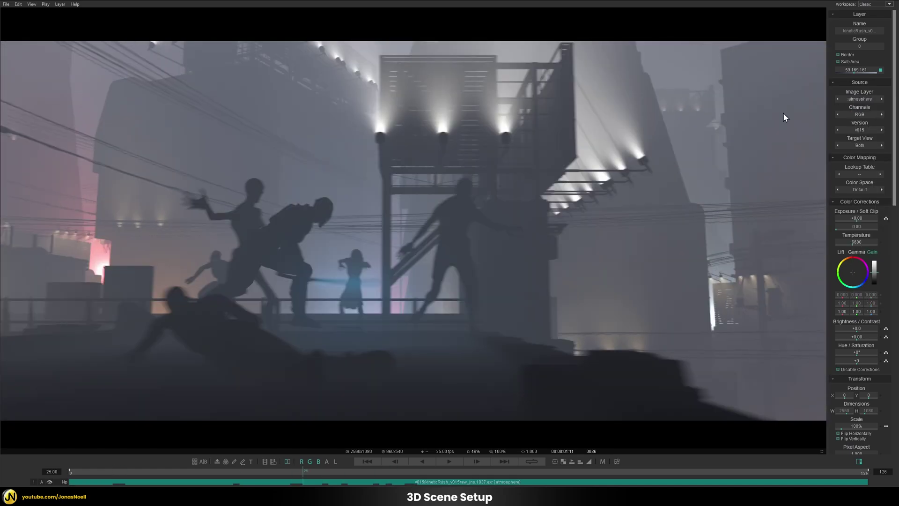
left_click(866, 98)
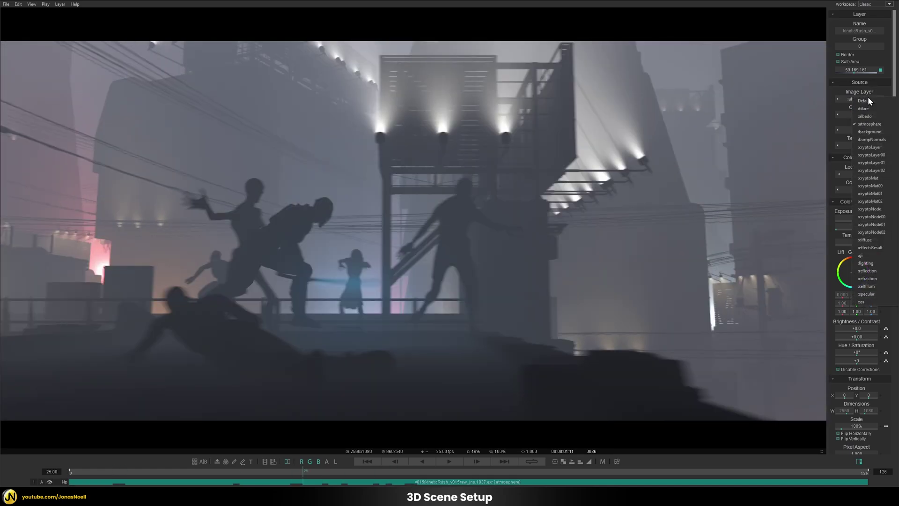
left_click(865, 100)
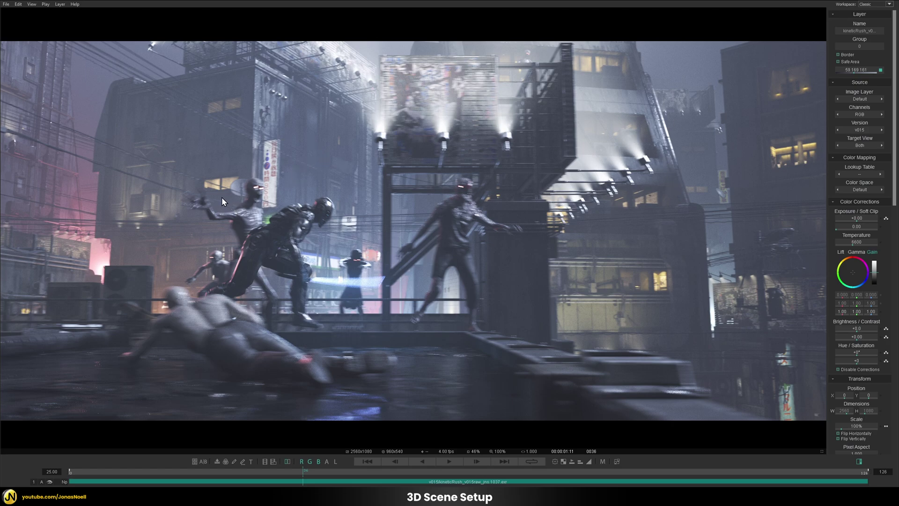
Apply the config.ocio ACES - ACEScg, ACES, sRGB lookup table to the sequence and play it back.
left_click(862, 173)
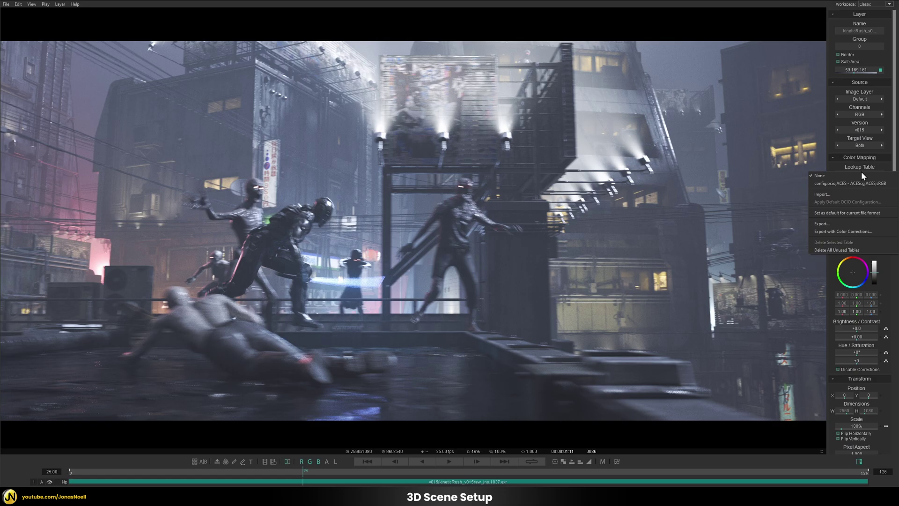
left_click(838, 184)
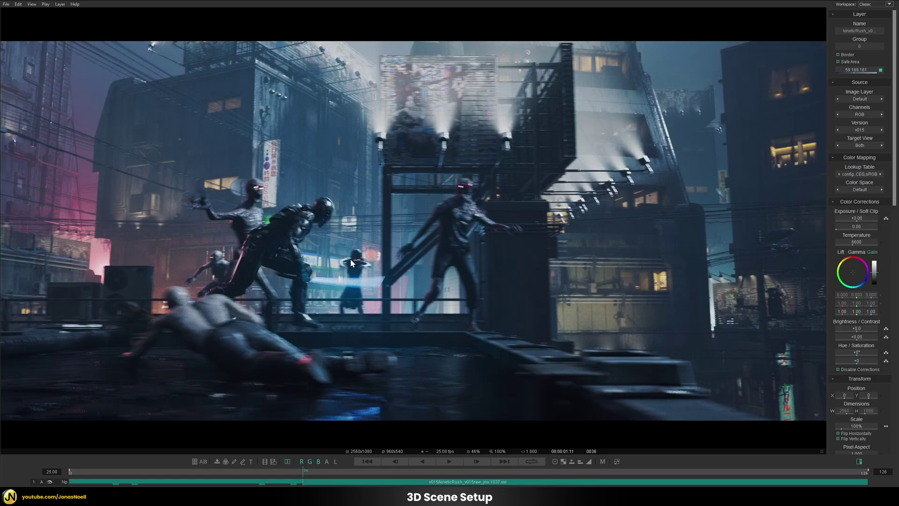
key("space")
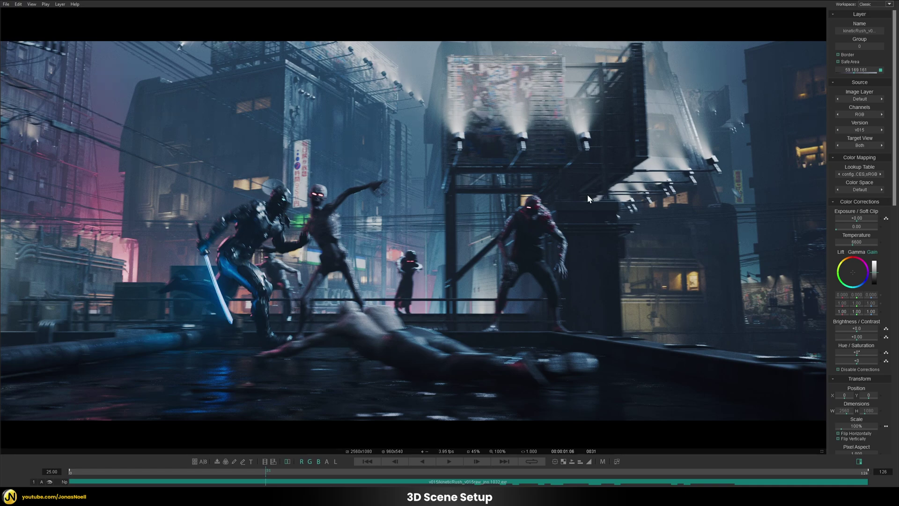
Examine the noise on the characters up close in the Default layer, then compare it with the effectsResult layer.
scroll(588, 195, "up", 5)
scroll(571, 154, "up", 1)
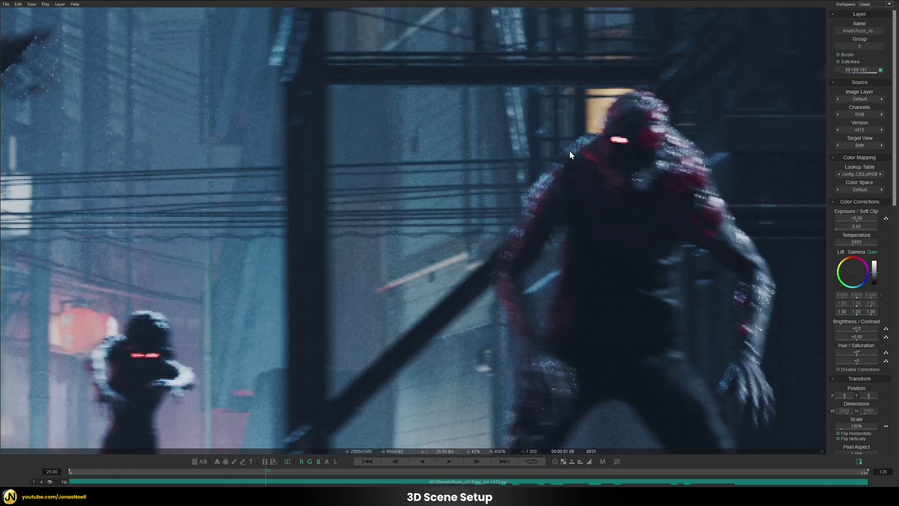
scroll(603, 215, "down", 2)
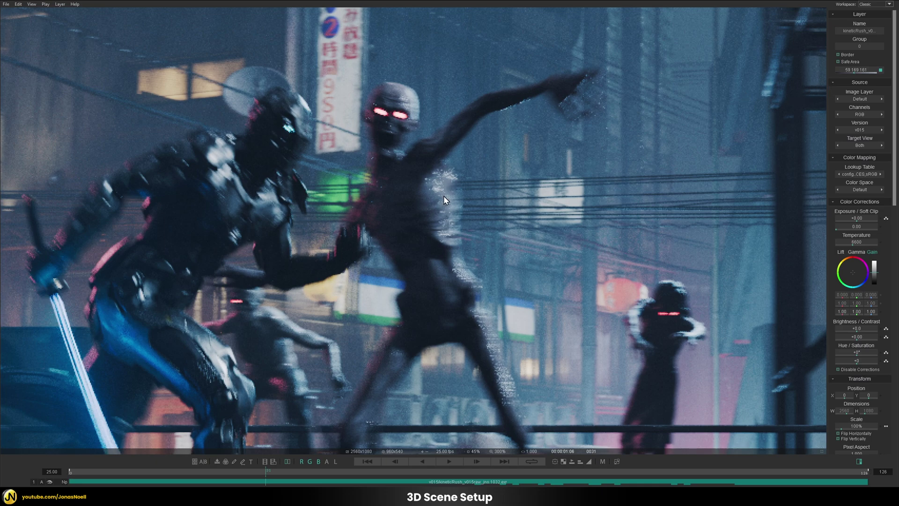
left_click(861, 99)
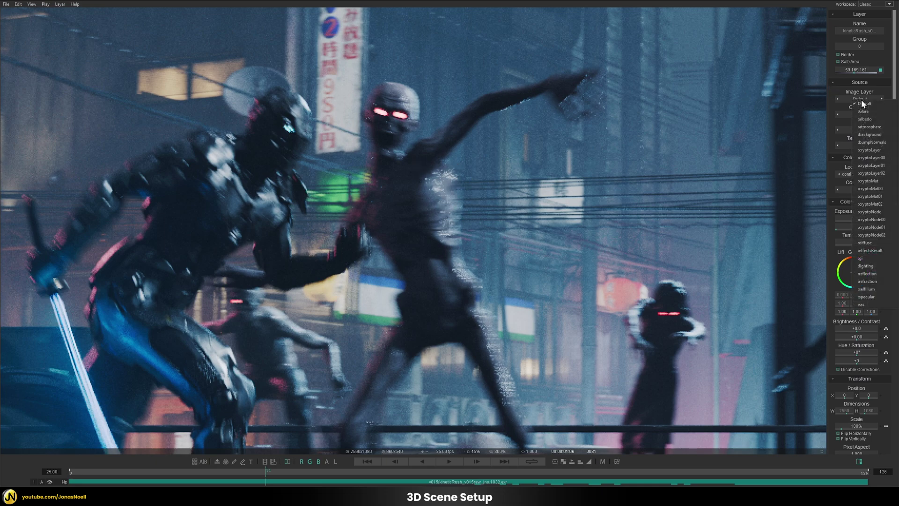
left_click(871, 251)
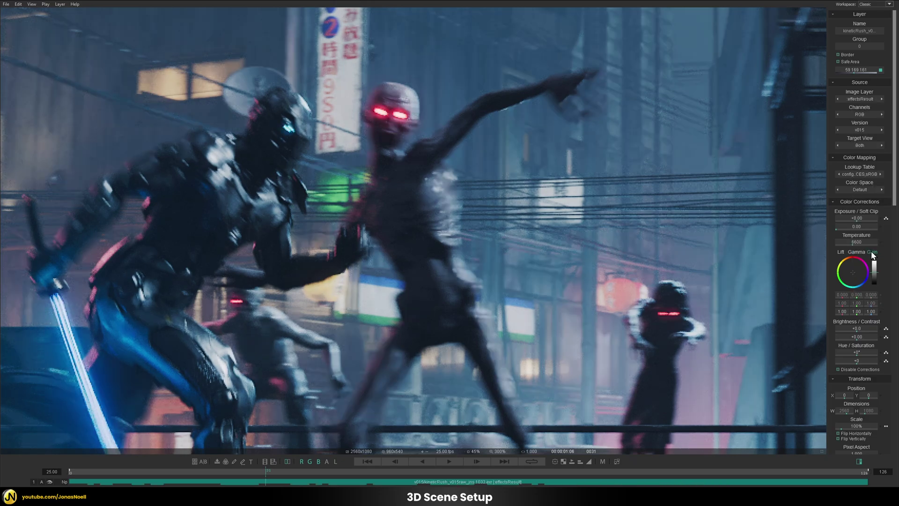
scroll(430, 191, "up", 1)
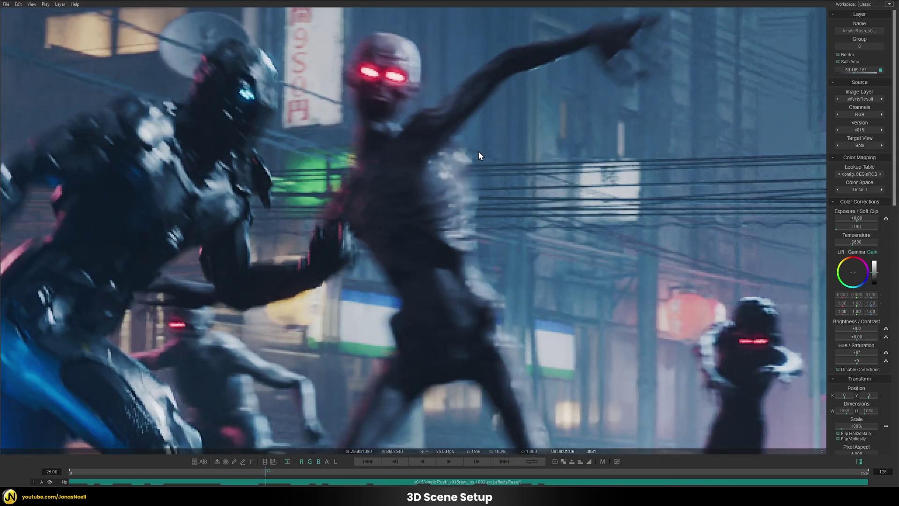
Examine the fighting characters and their surroundings in the effectsResult layer at a wider framing.
left_click_drag(383, 220, 481, 190)
scroll(148, 294, "down", 1)
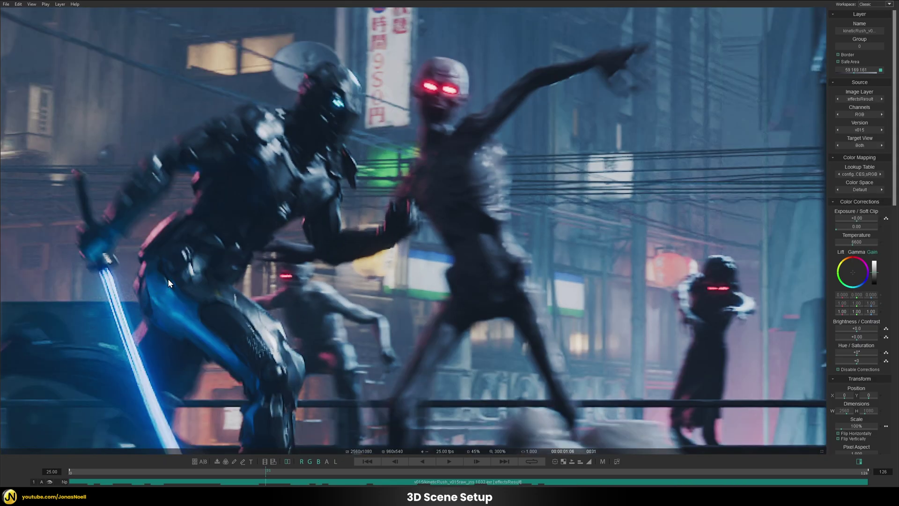
scroll(481, 132, "down", 2)
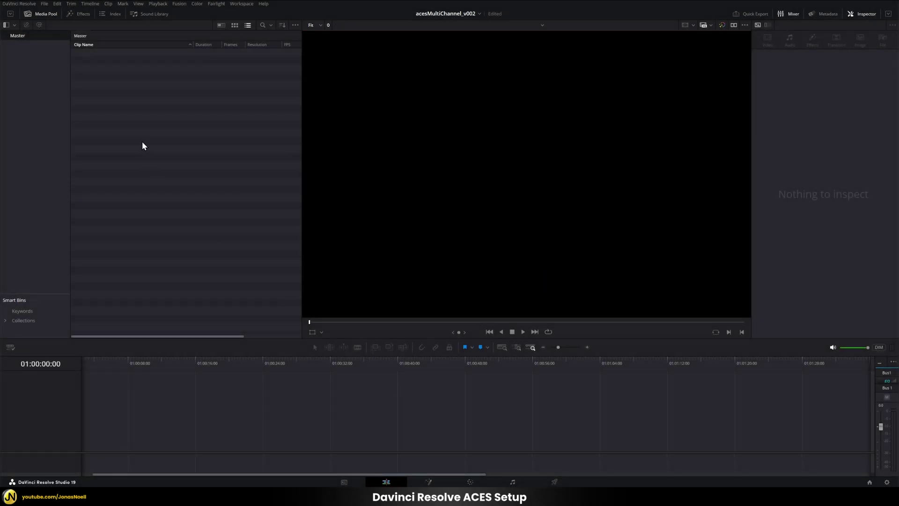
Switch to DaVinci Resolve and set the project's color science to ACEScc with ACES version 1.3.
left_click(45, 4)
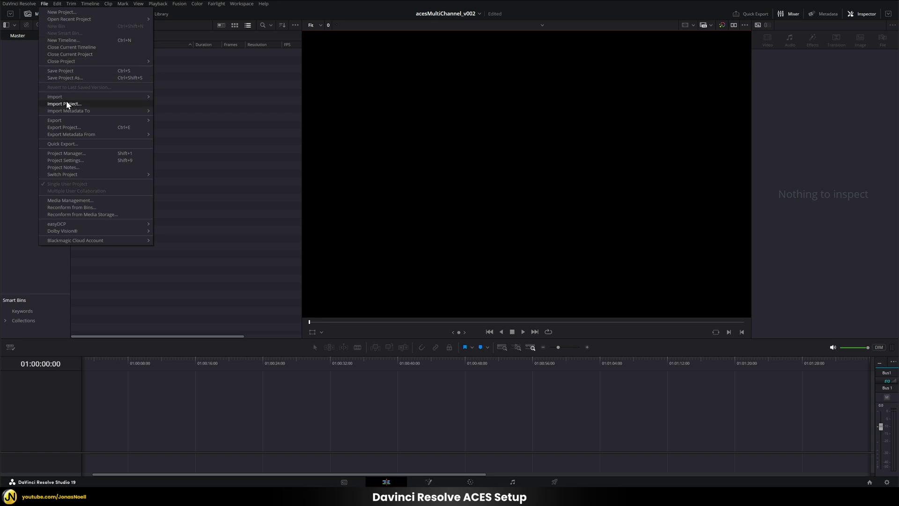
left_click(58, 161)
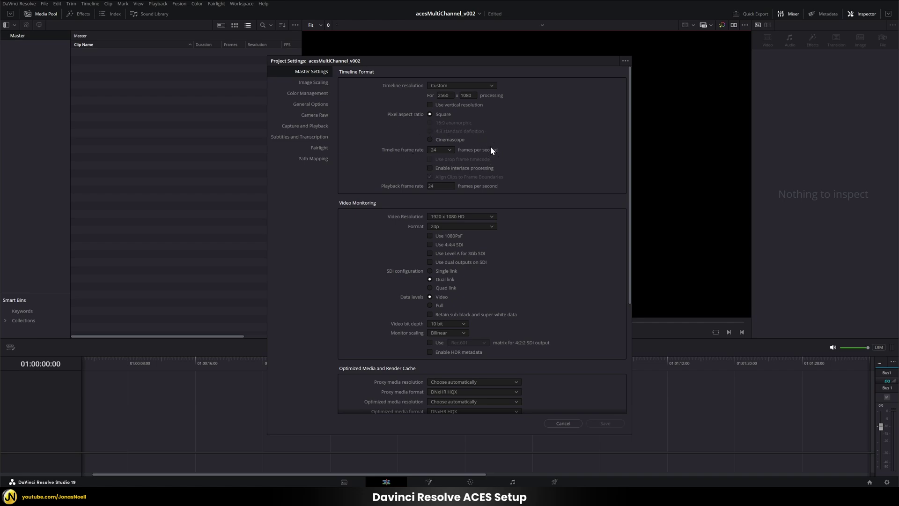
left_click(310, 94)
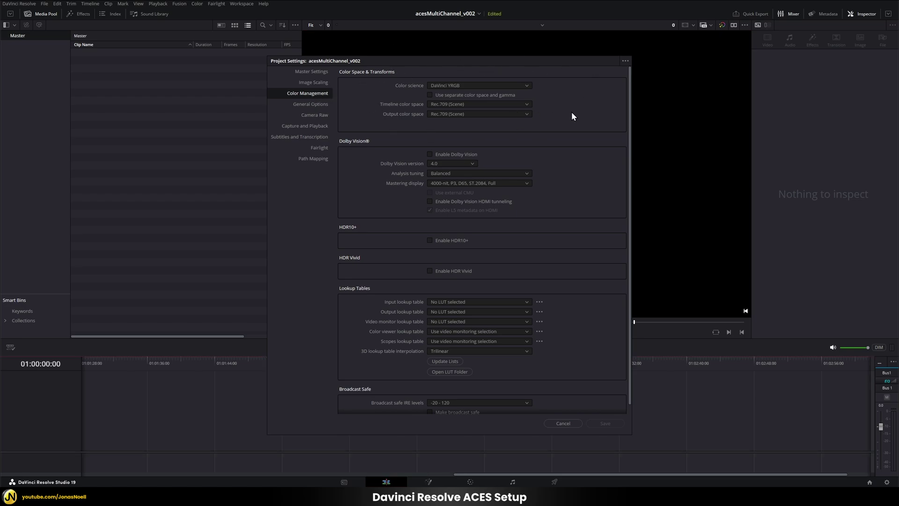
left_click(457, 85)
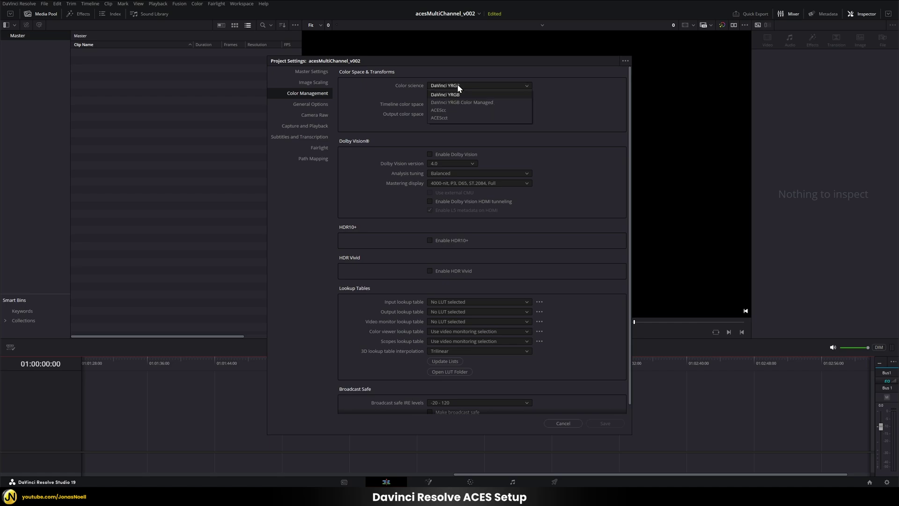
left_click(443, 109)
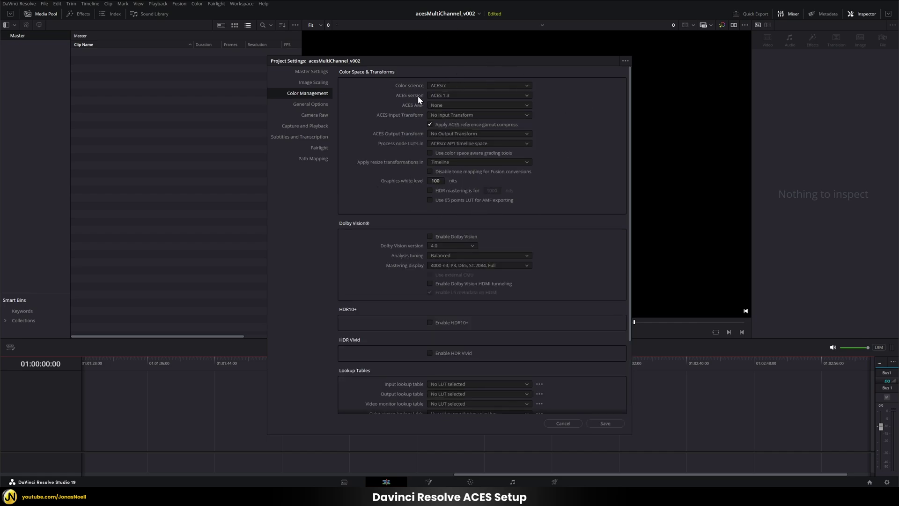
left_click(451, 95)
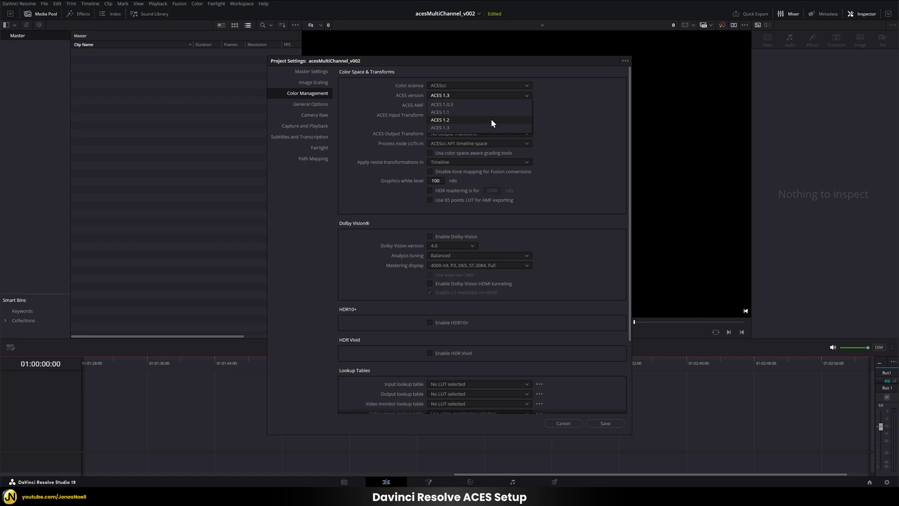
left_click(469, 127)
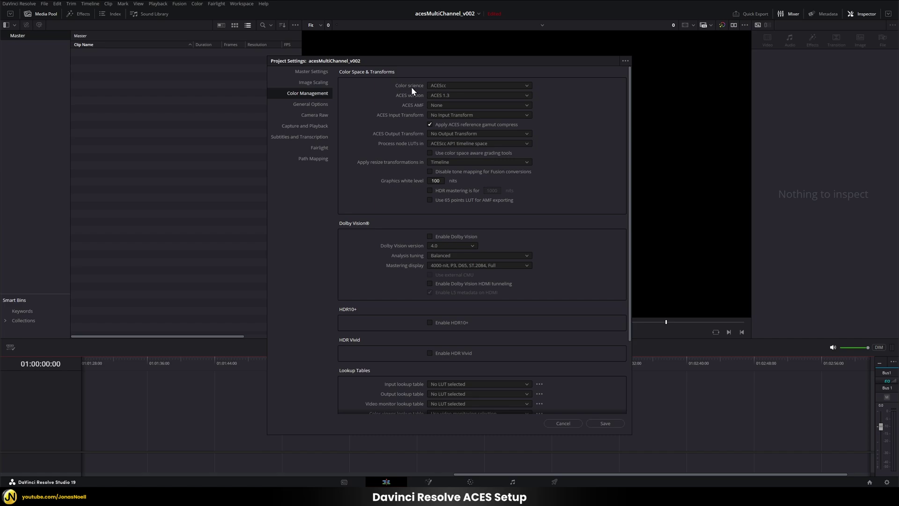
Review the available color science options, including ACEScct, and keep ACEScc.
left_click(436, 85)
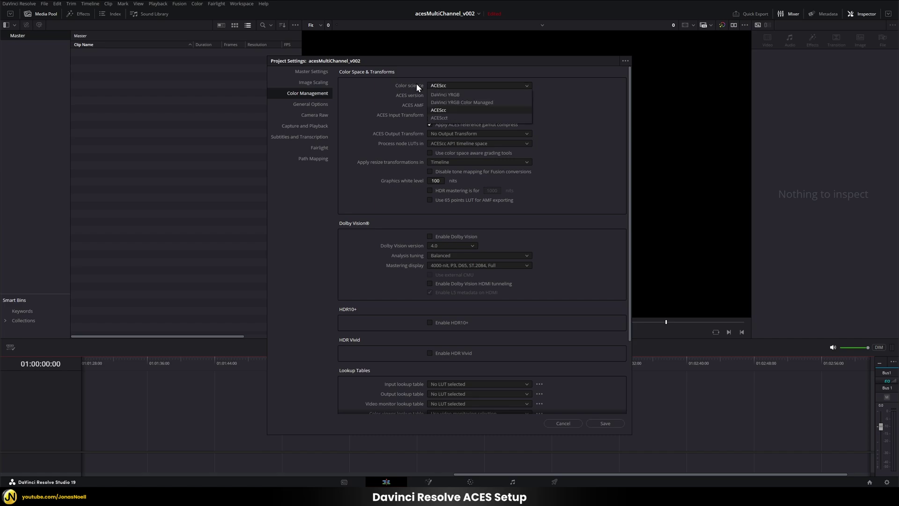
left_click(453, 85)
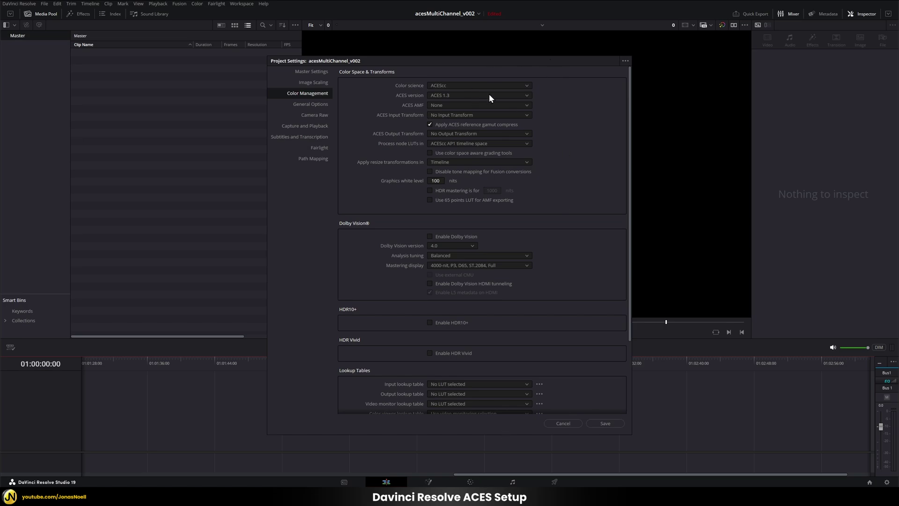
left_click(446, 85)
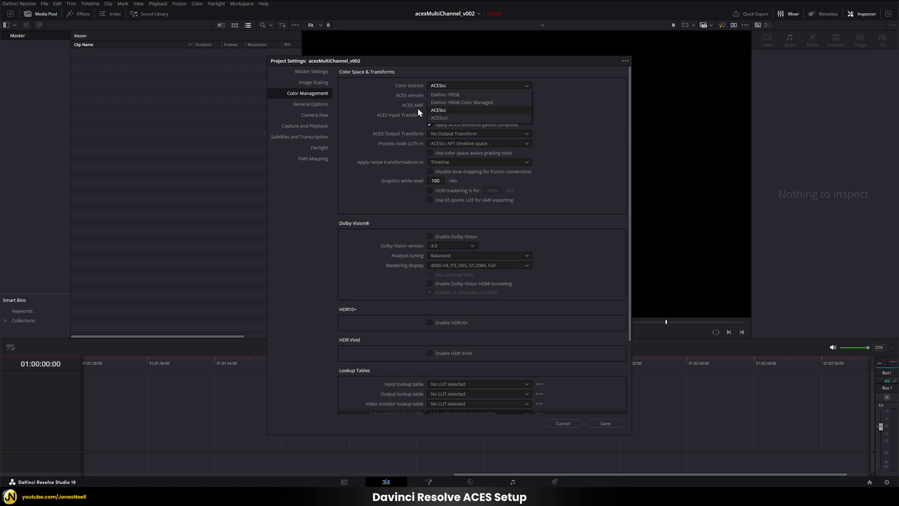
left_click(433, 71)
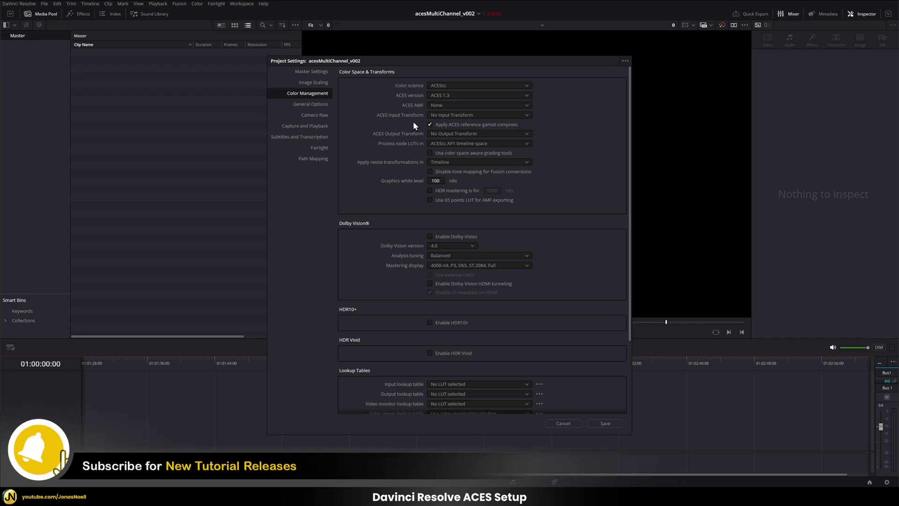
Set the ACES Input Transform to ACEScg - CSC and the Output Transform to sRGB, and save the project settings.
left_click(466, 115)
left_click_drag(547, 126, 549, 186)
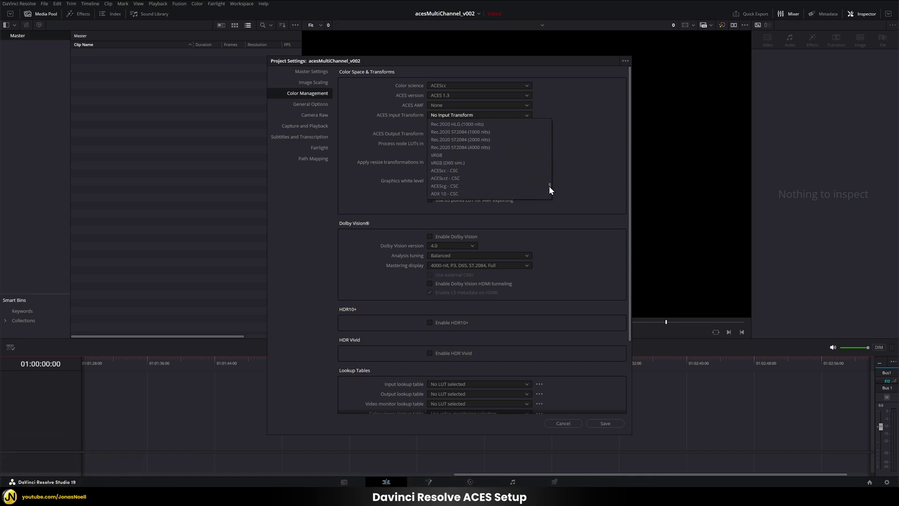
left_click(450, 186)
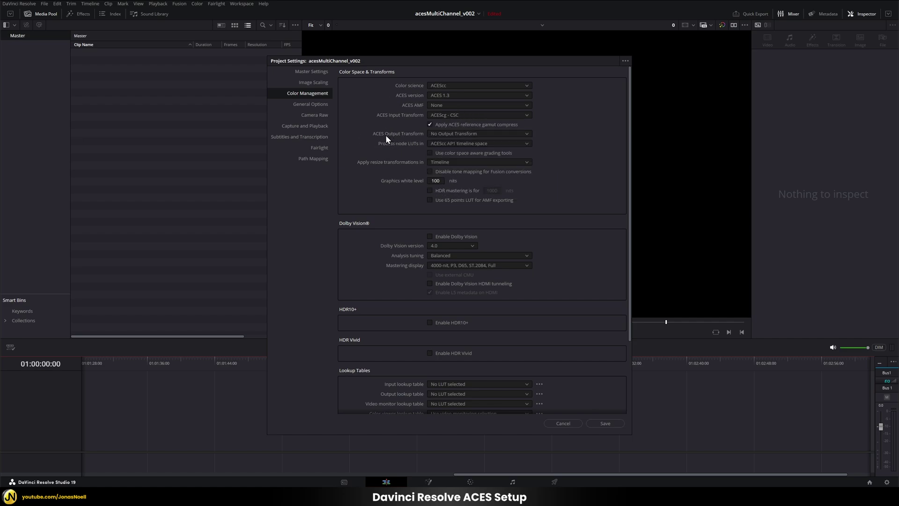
left_click(451, 135)
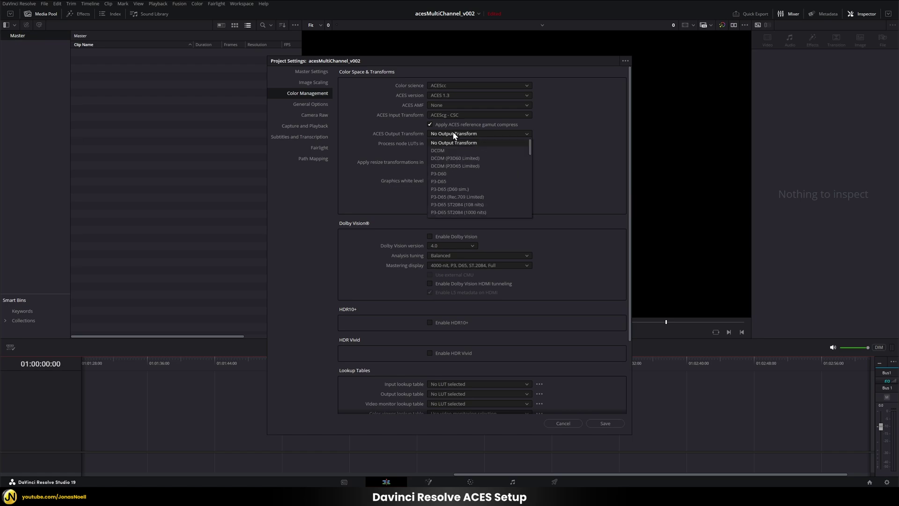
left_click_drag(530, 147, 530, 182)
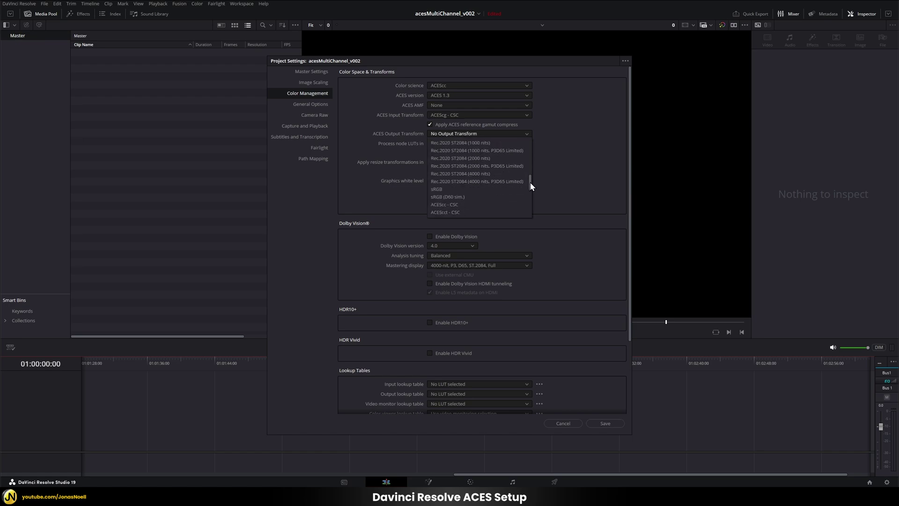
left_click(443, 190)
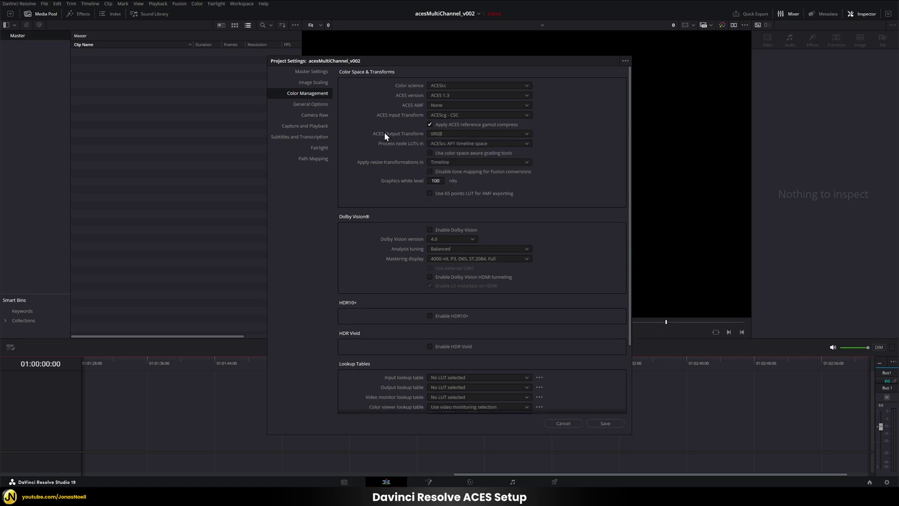
left_click(596, 425)
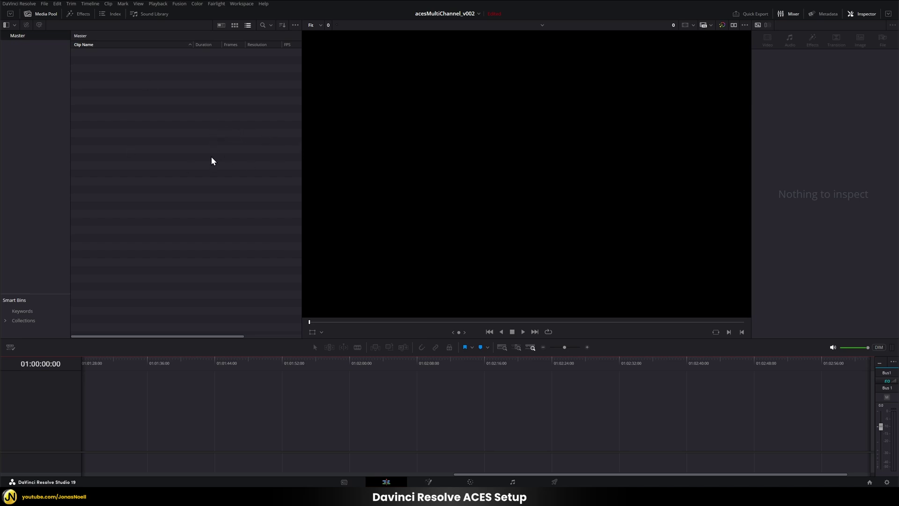
Import all kineticRush raw EXR frames from the v015 folder as a sequence and place it on a new timeline.
right_click(121, 121)
left_click(142, 194)
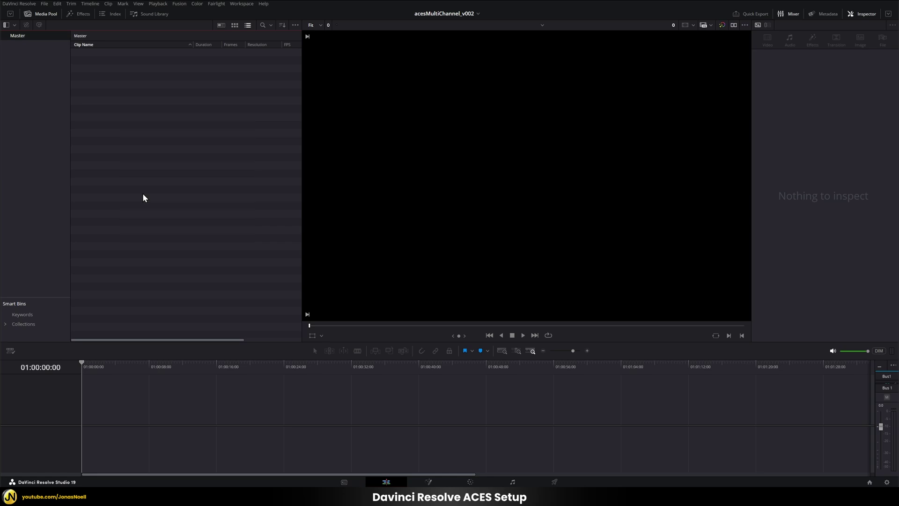
key("ctrl+a")
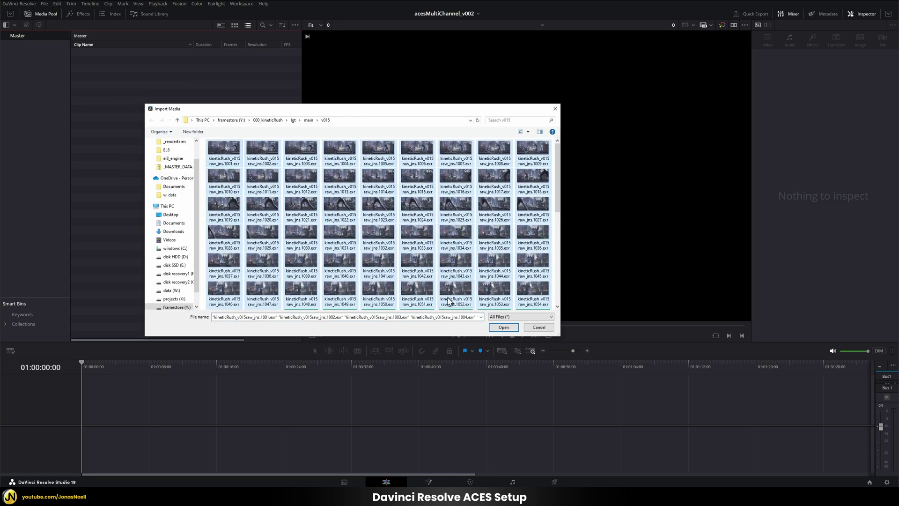
left_click(504, 327)
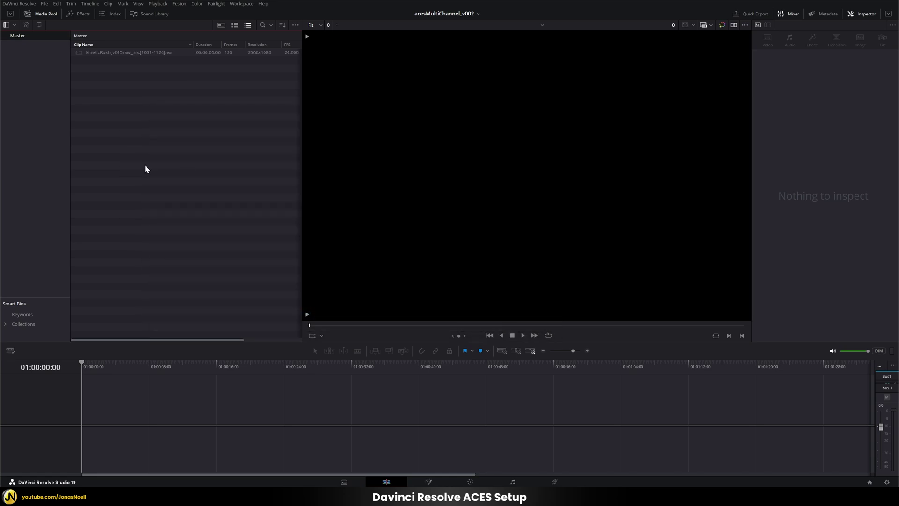
left_click_drag(46, 478, 81, 435)
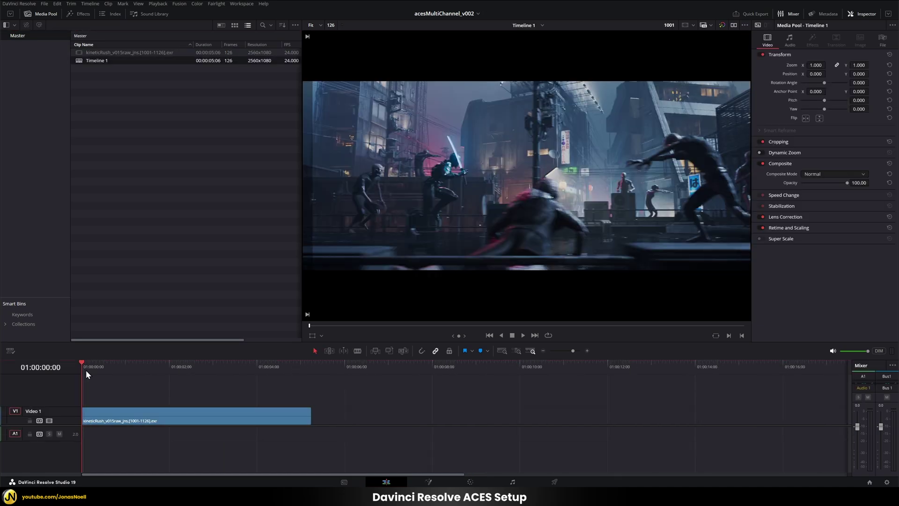
Check the EXR sequence's look under the ACES setup by scrubbing and playing through the timeline clip.
left_click(104, 366)
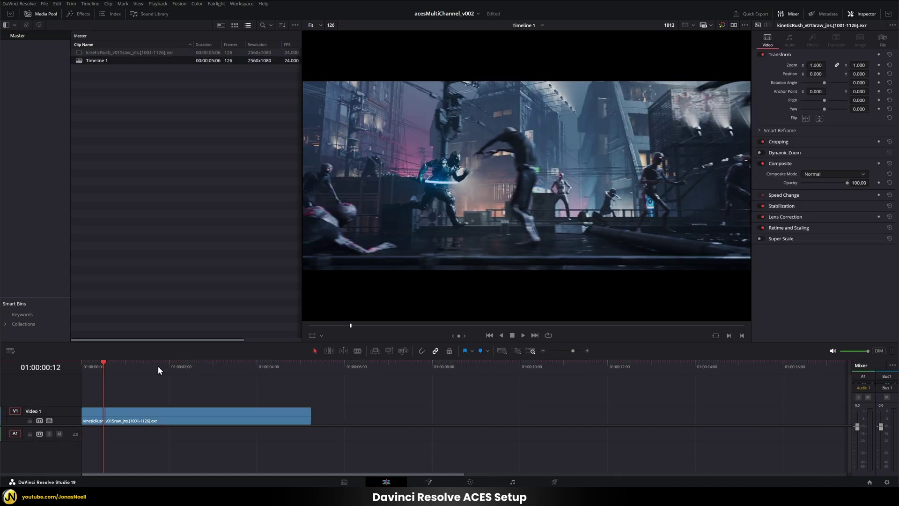
left_click(157, 365)
left_click(209, 364)
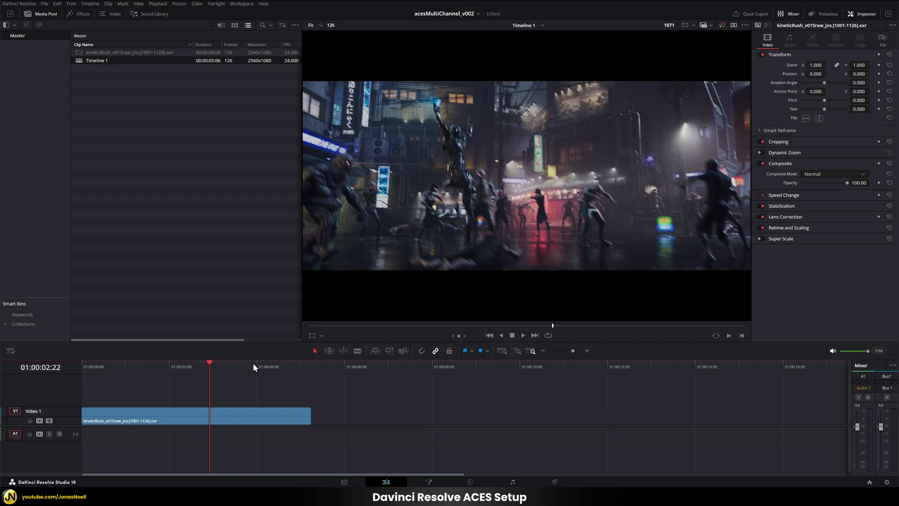
left_click(252, 365)
left_click(167, 368)
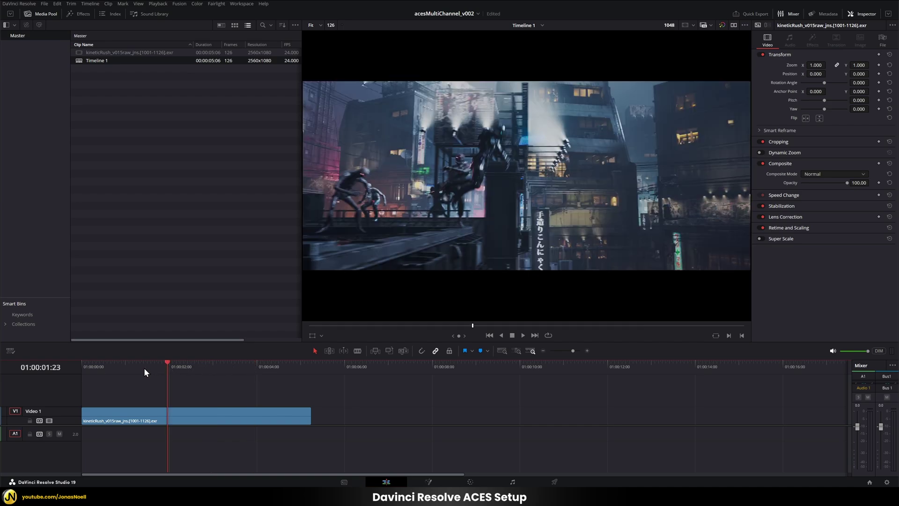
left_click(145, 367)
left_click(202, 366)
left_click(229, 364)
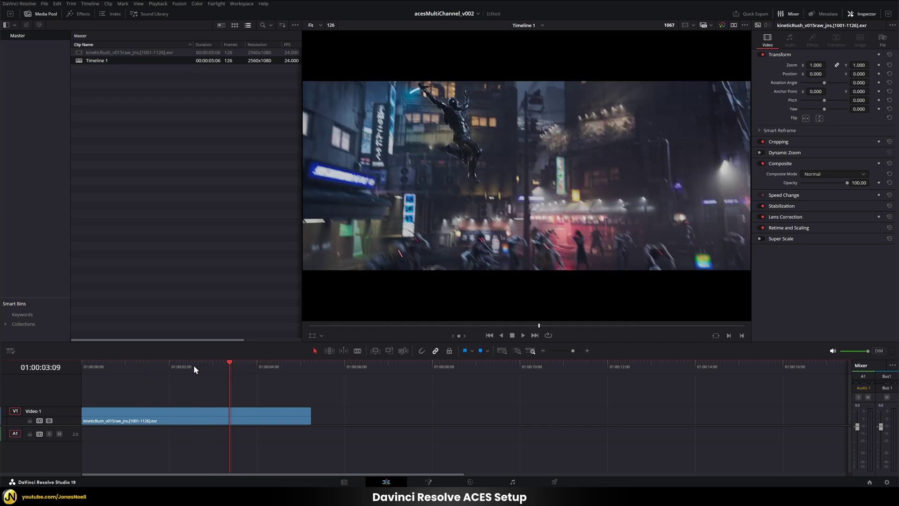
left_click(177, 366)
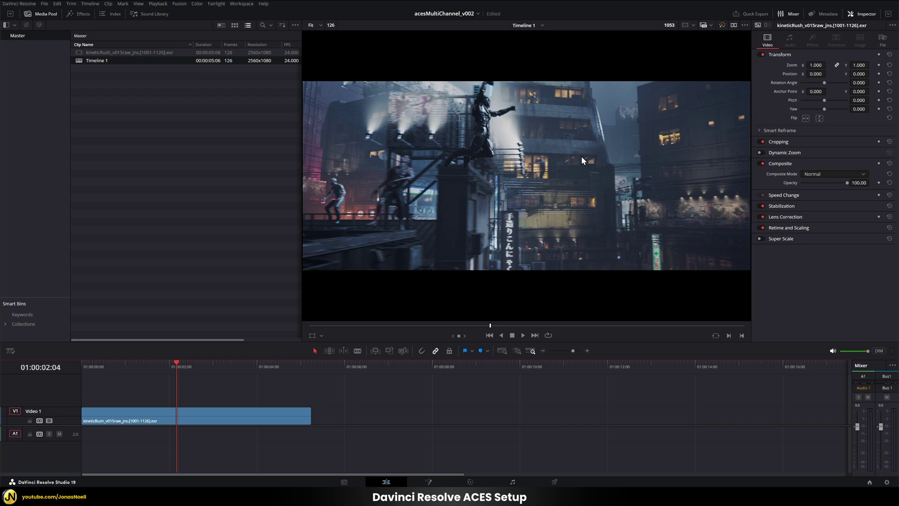
key("b")
left_click(195, 369)
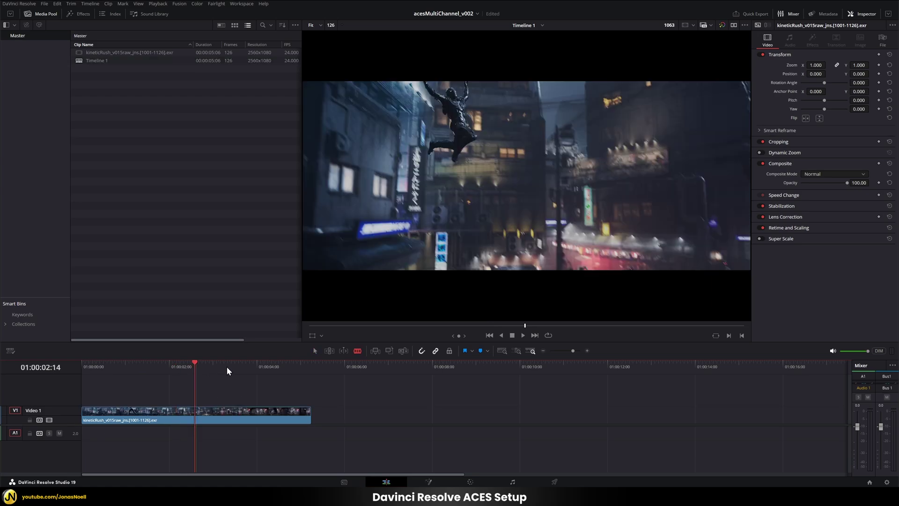
left_click(228, 366)
left_click(134, 366)
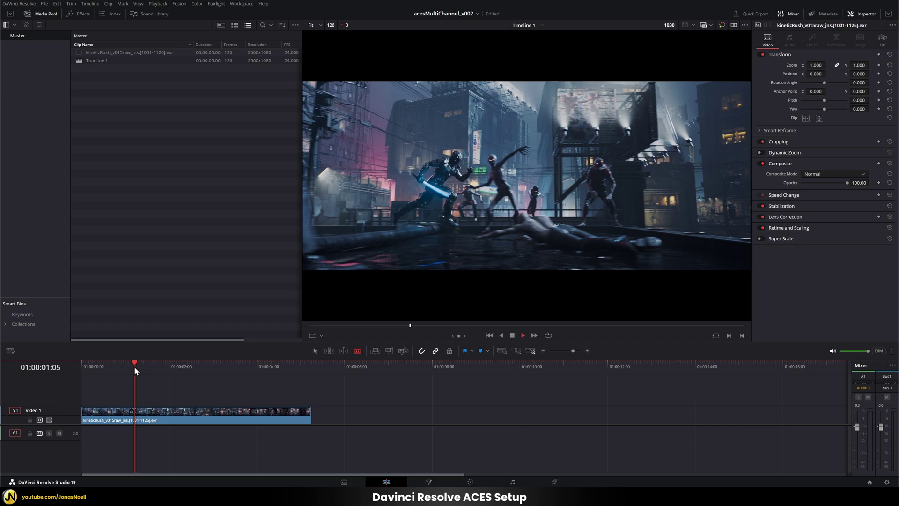
left_click_drag(134, 366, 149, 365)
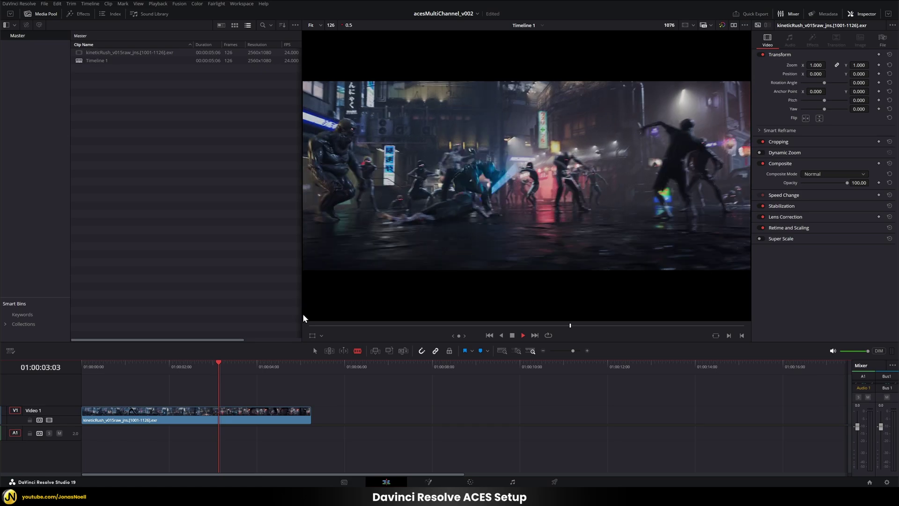
left_click(513, 336)
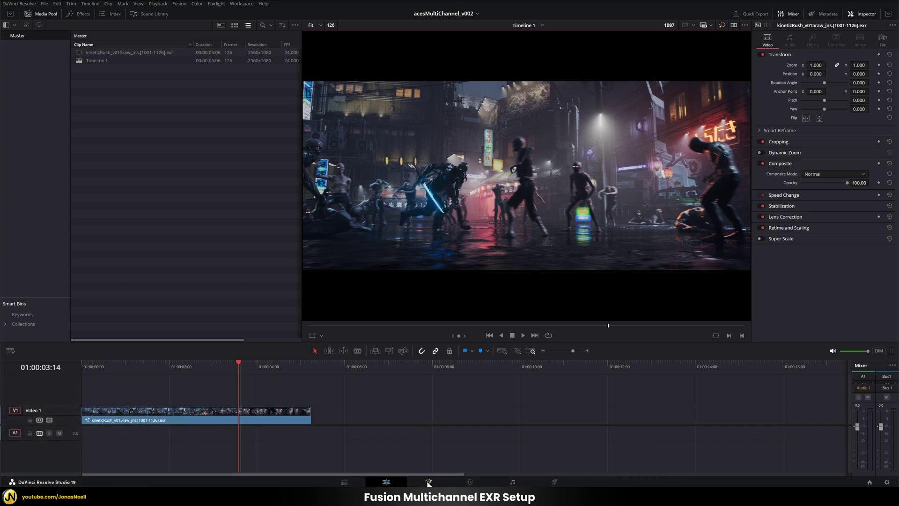
Compare how the same frame is displayed on the Fusion, Edit and Color pages.
left_click(428, 482)
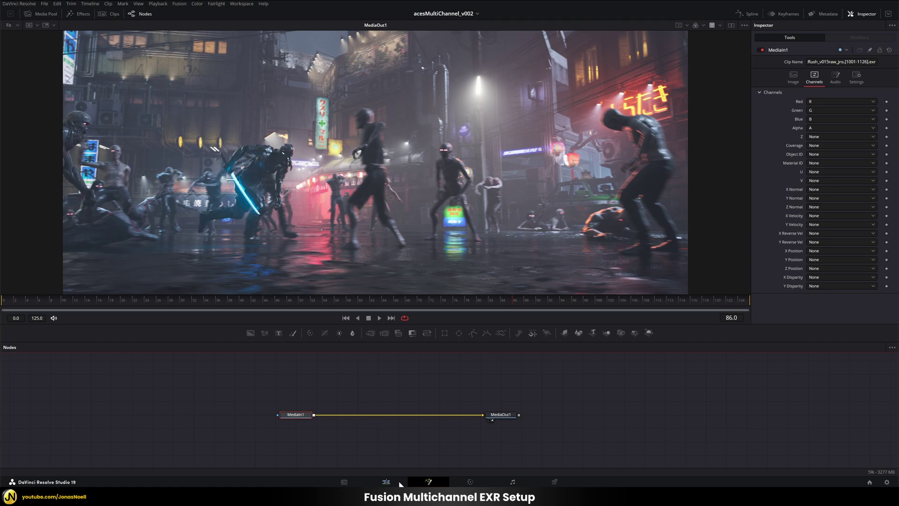
left_click(400, 483)
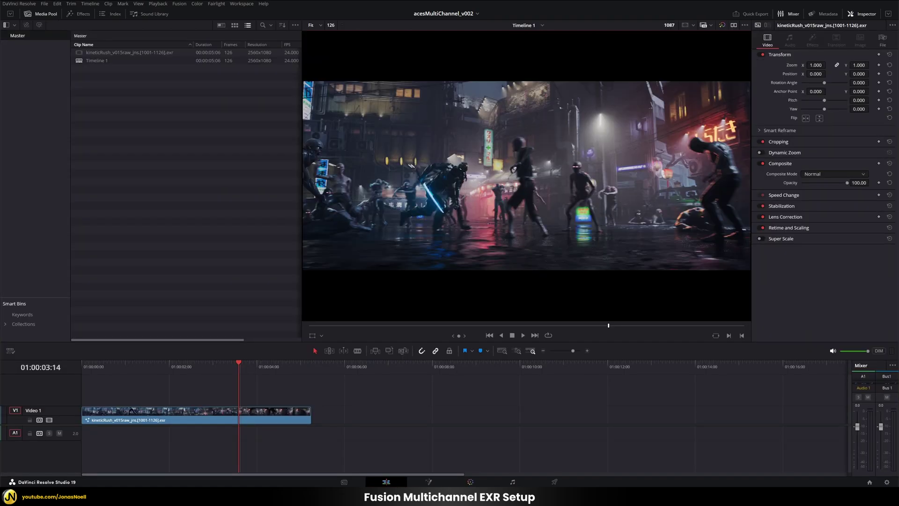
left_click(471, 483)
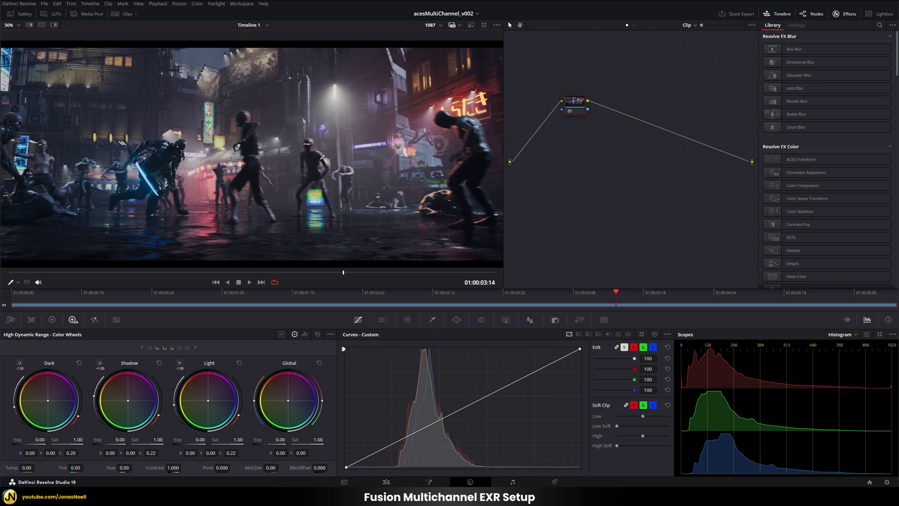
Return to the Fusion page and turn off the viewer LUT for the MediaOut1 image.
left_click(429, 482)
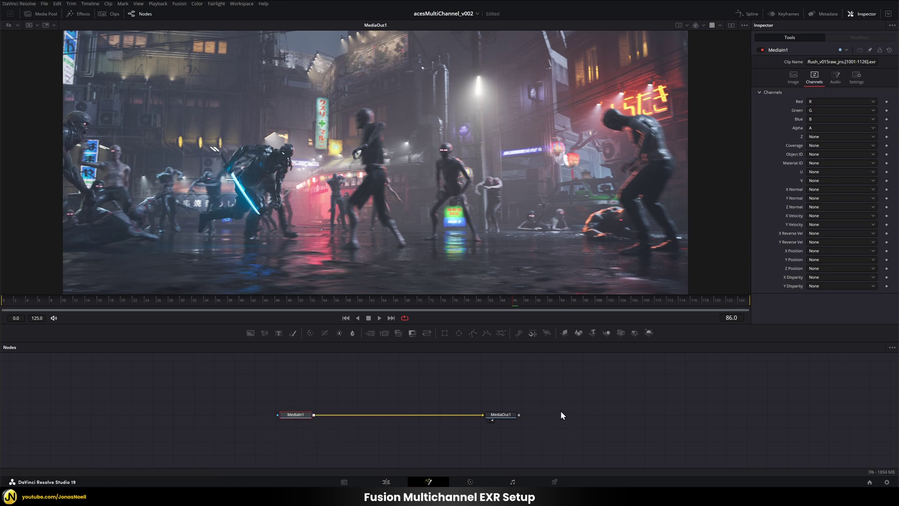
left_click(300, 415)
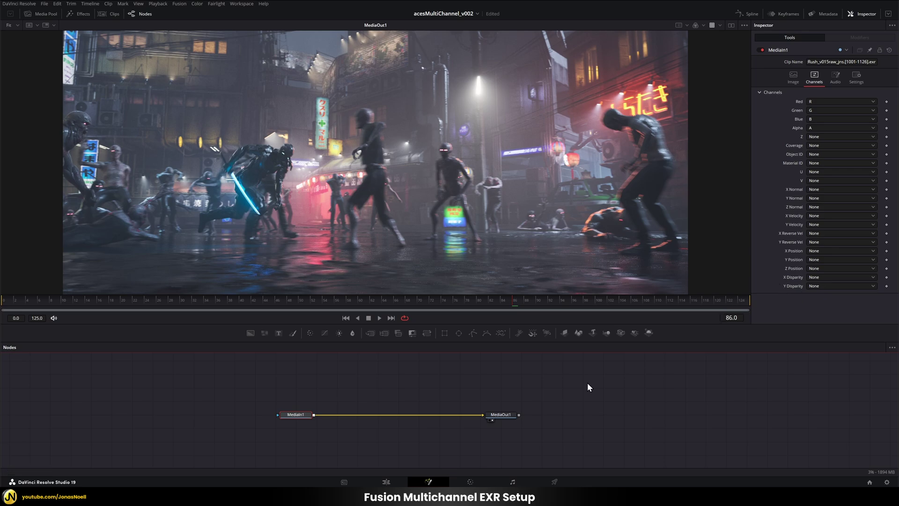
left_click(506, 415)
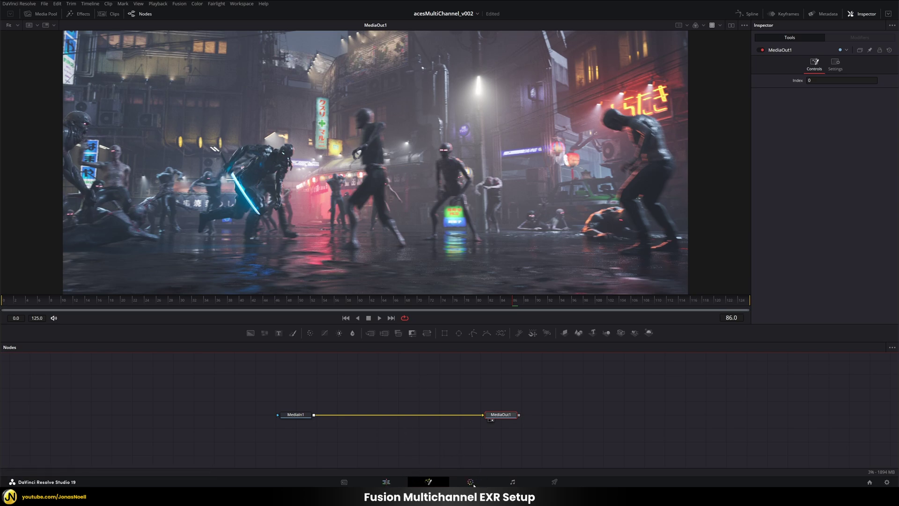
left_click(519, 448)
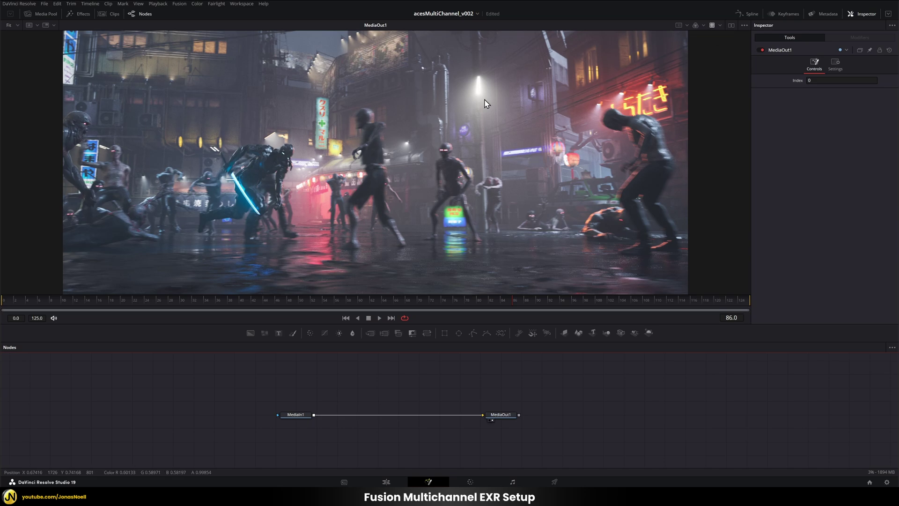
left_click(713, 24)
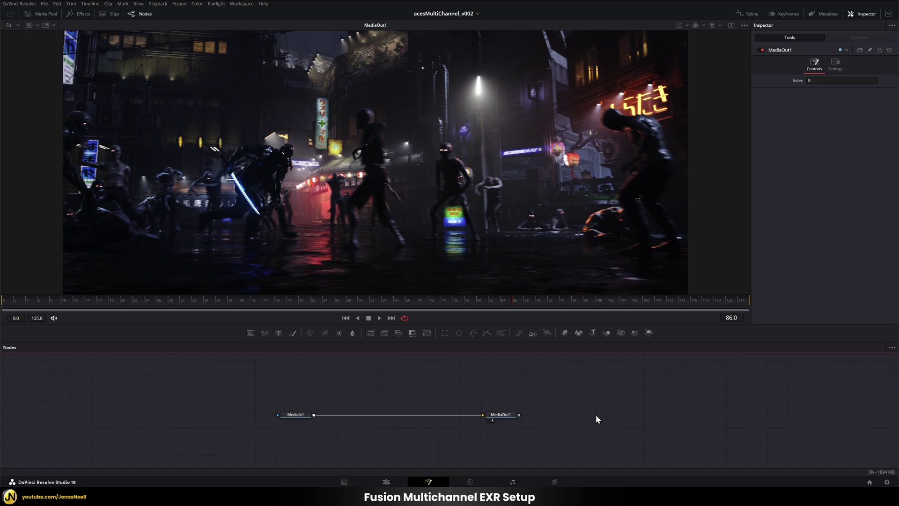
Add an ACES Transform node after MediaOut1, connect MediaOut1's output to it, and show it in the viewer.
key("shift+space")
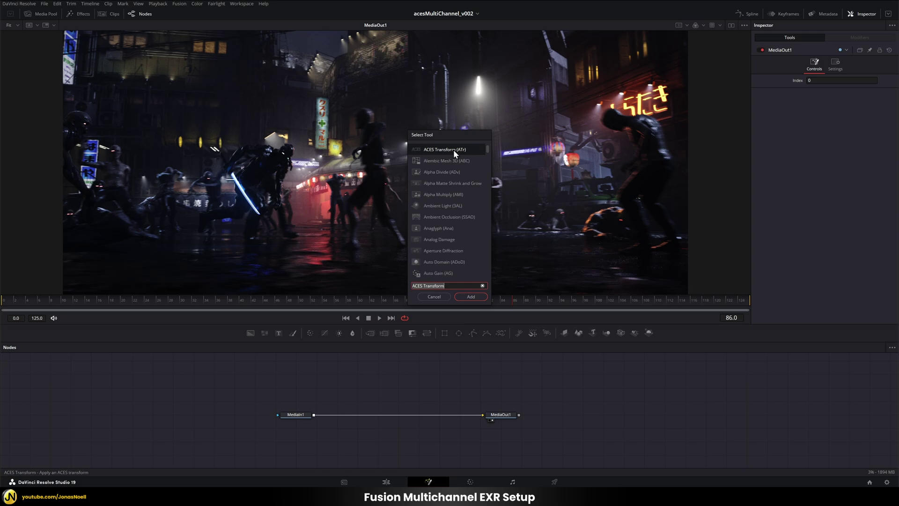
left_click(471, 296)
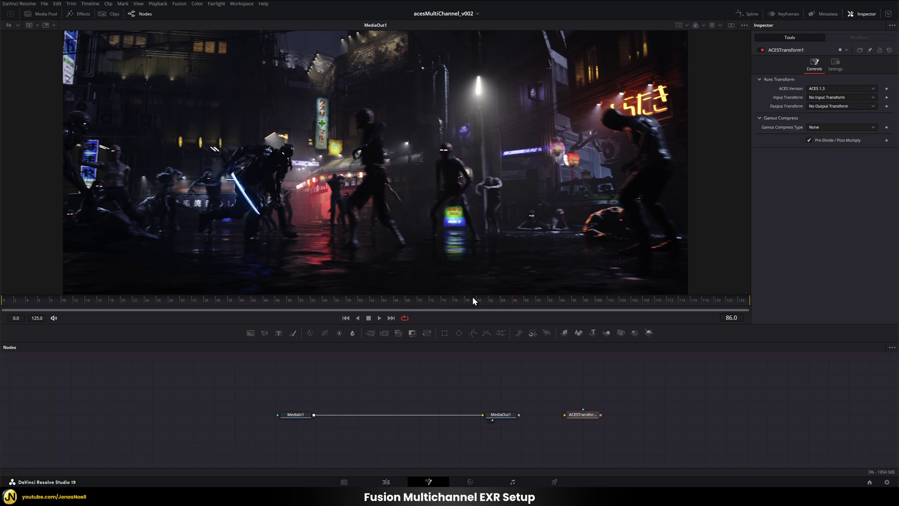
left_click(580, 413)
left_click_drag(579, 414, 394, 442)
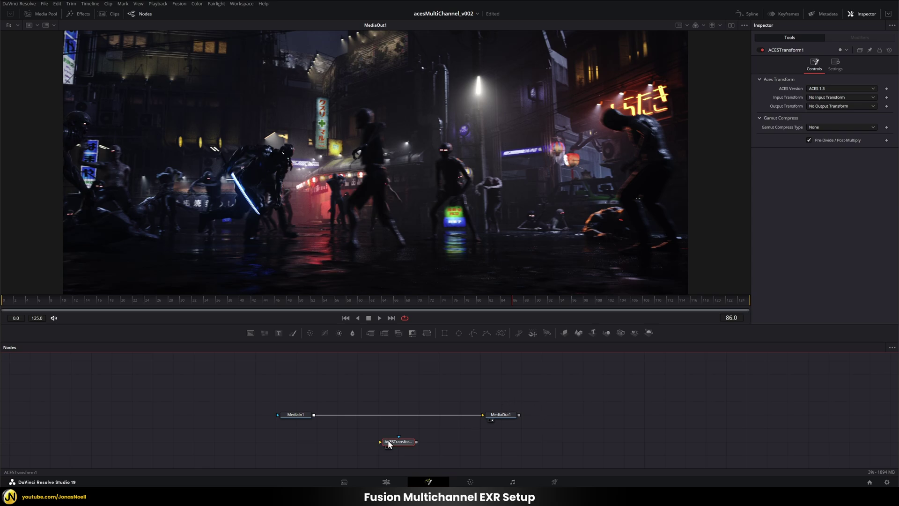
left_click_drag(400, 442, 584, 415)
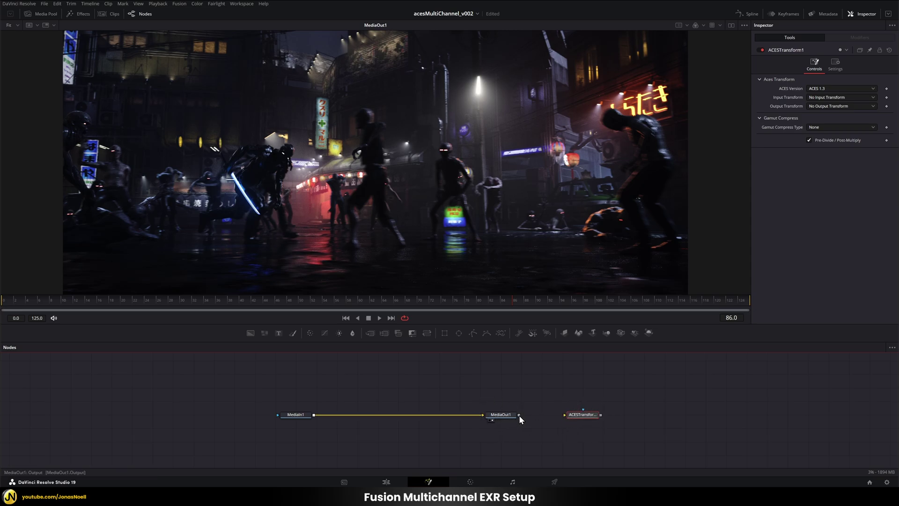
left_click_drag(520, 415, 564, 415)
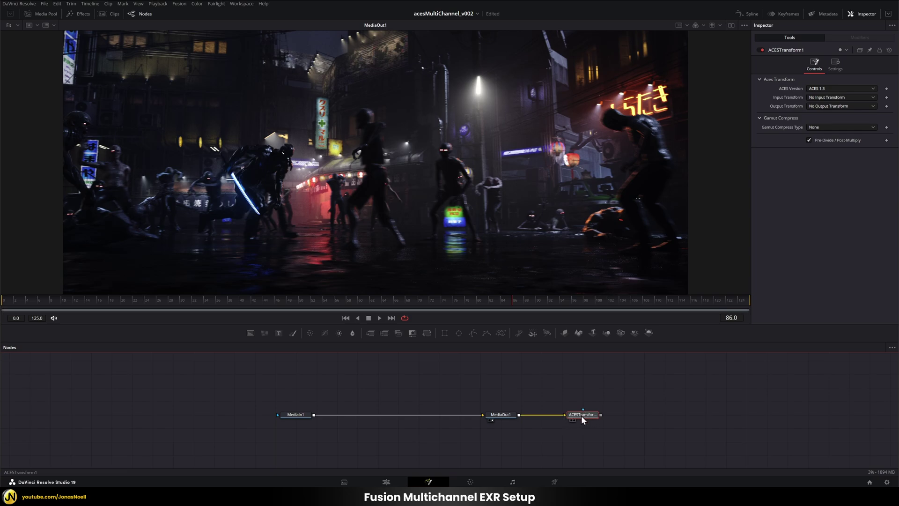
left_click_drag(582, 414, 557, 222)
left_click_drag(432, 198, 433, 198)
Set the ACES Transform node's Input Transform to ACEScg - CSC and its Output Transform to sRGB.
left_click(824, 95)
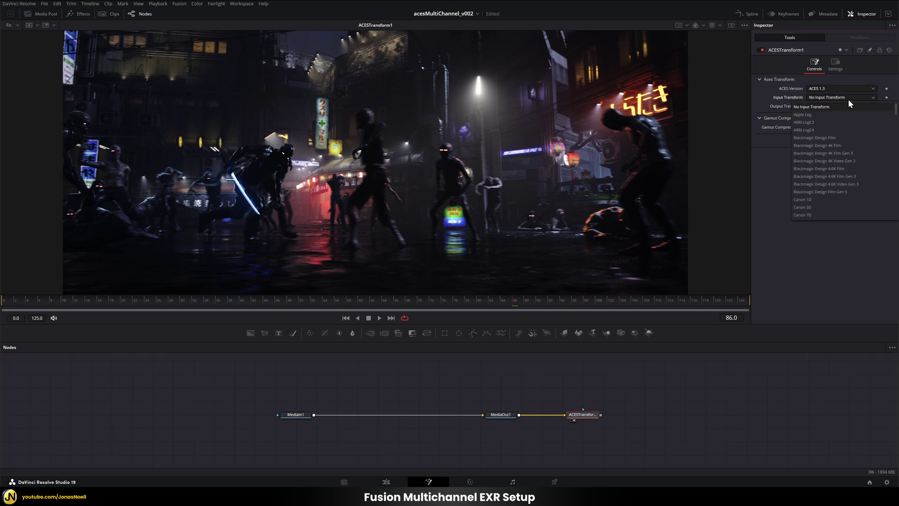
left_click_drag(895, 112, 897, 205)
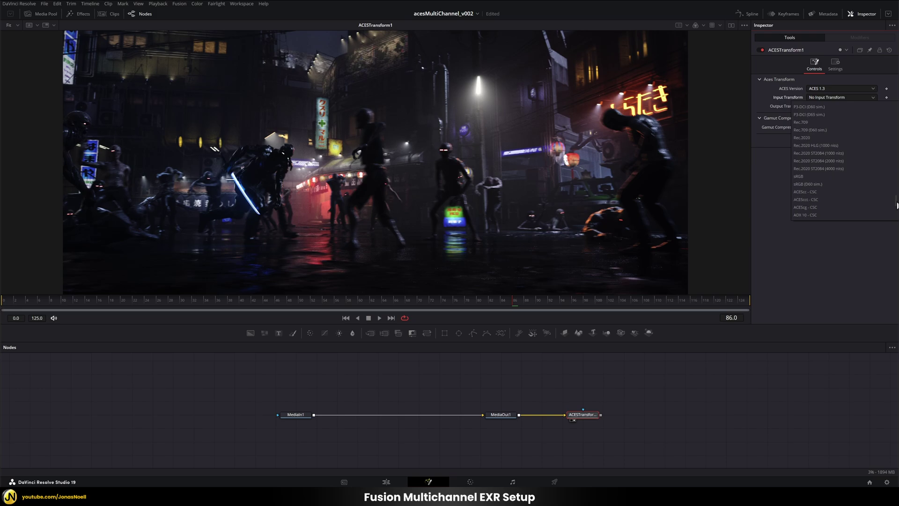
left_click(803, 206)
left_click(832, 106)
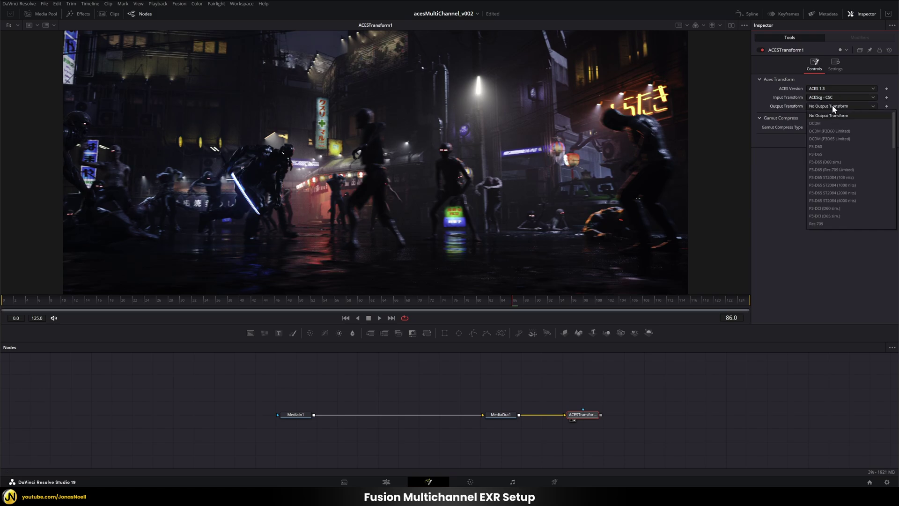
scroll(830, 184, "down", 6)
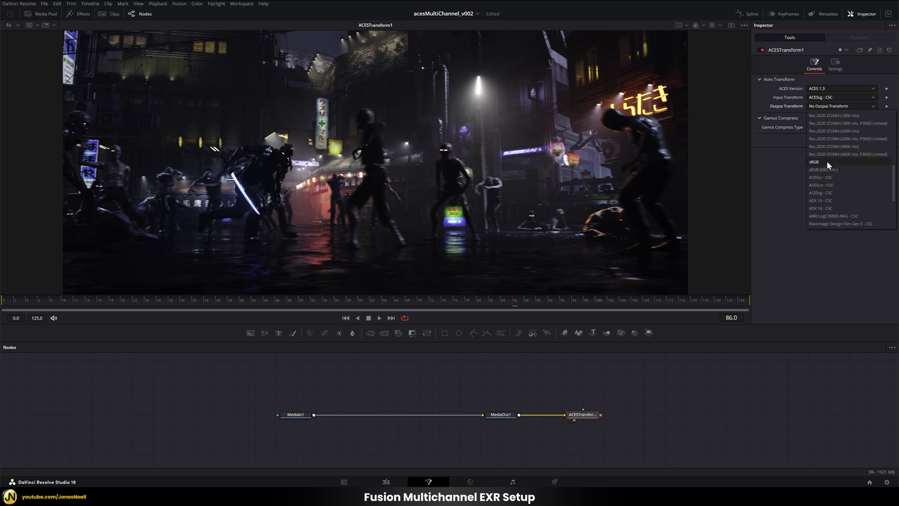
left_click(821, 161)
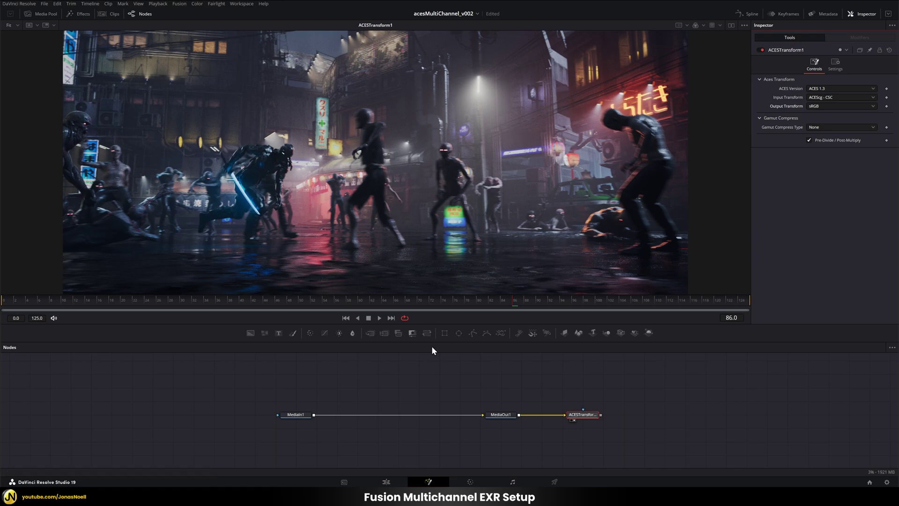
Compare the Edit page image with the ACES Transform node's output in the Fusion viewer.
left_click(387, 482)
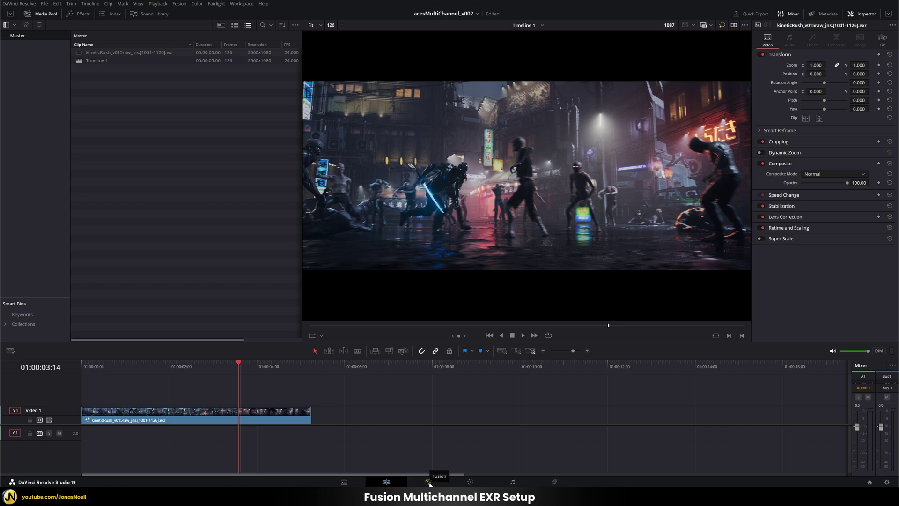
left_click(428, 482)
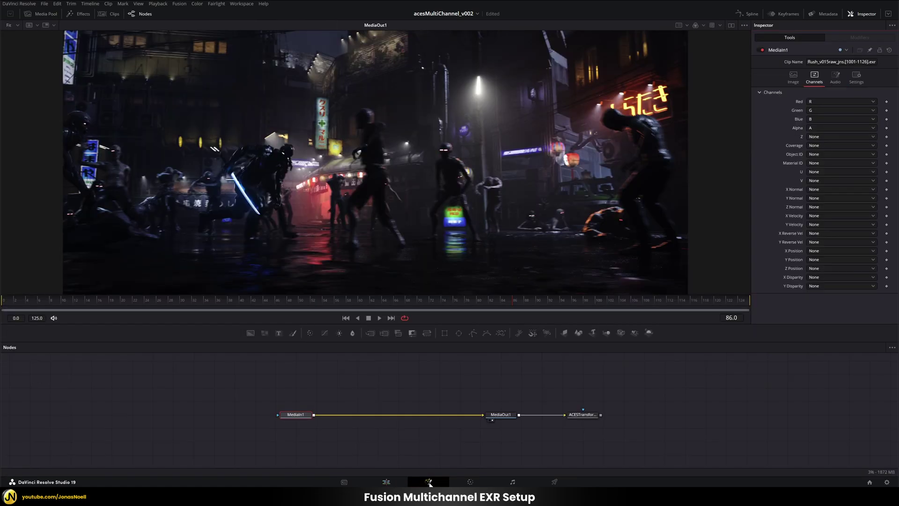
left_click(584, 416)
key("1")
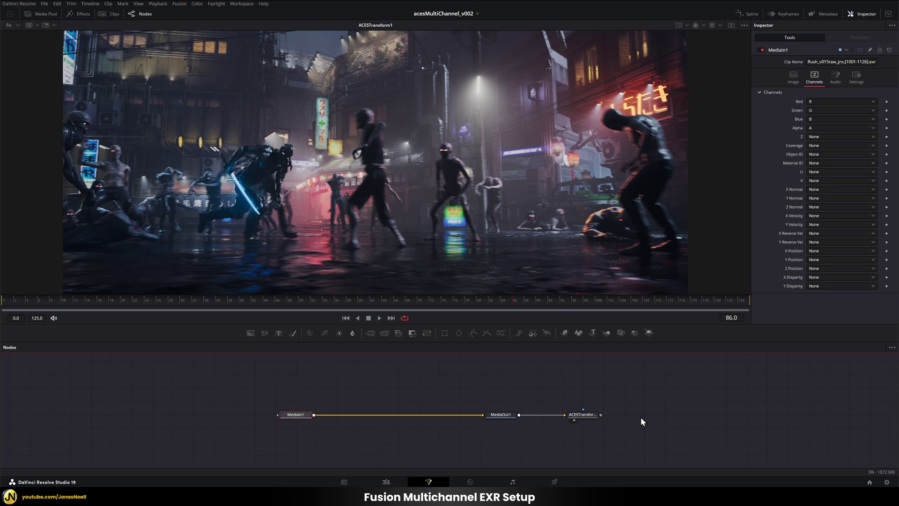
left_click(583, 414)
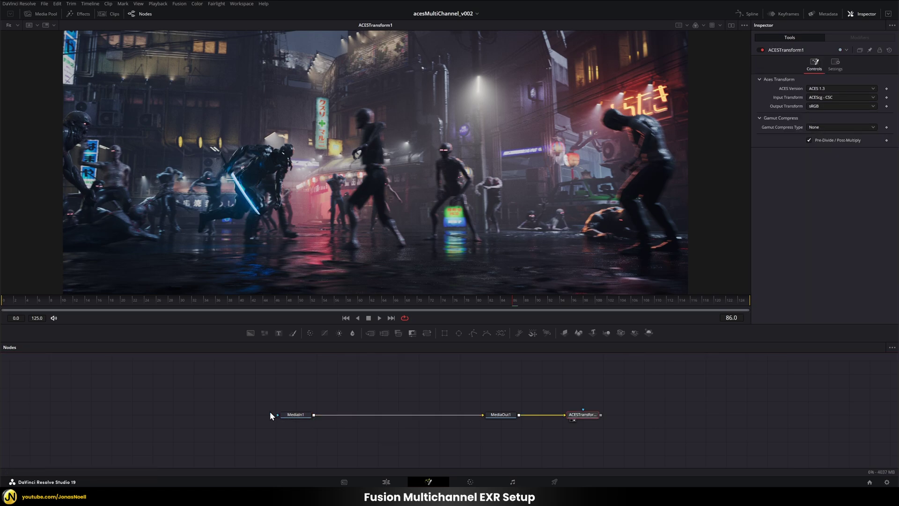
Map MediaIn1's Red, Green and Blue channels to effectsResult.R, effectsResult.G and effectsResult.B, and save the project.
left_click(295, 415)
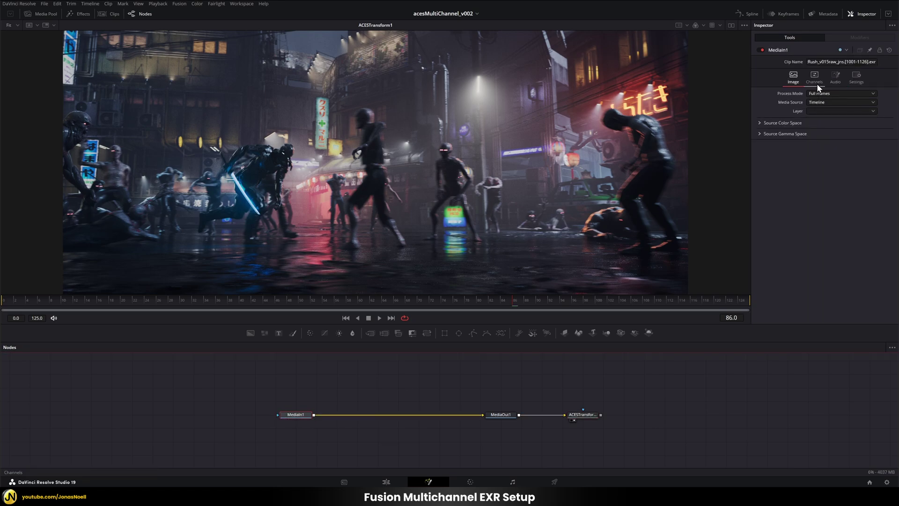
left_click(815, 79)
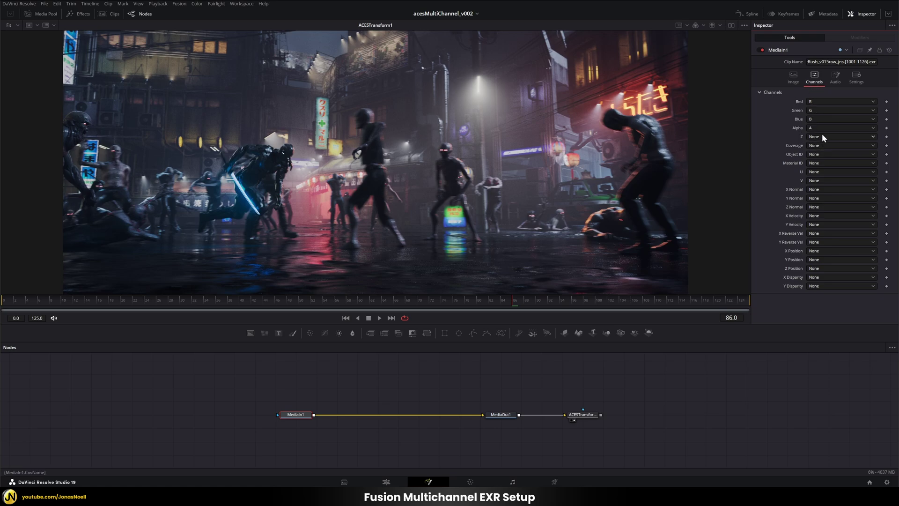
left_click(819, 100)
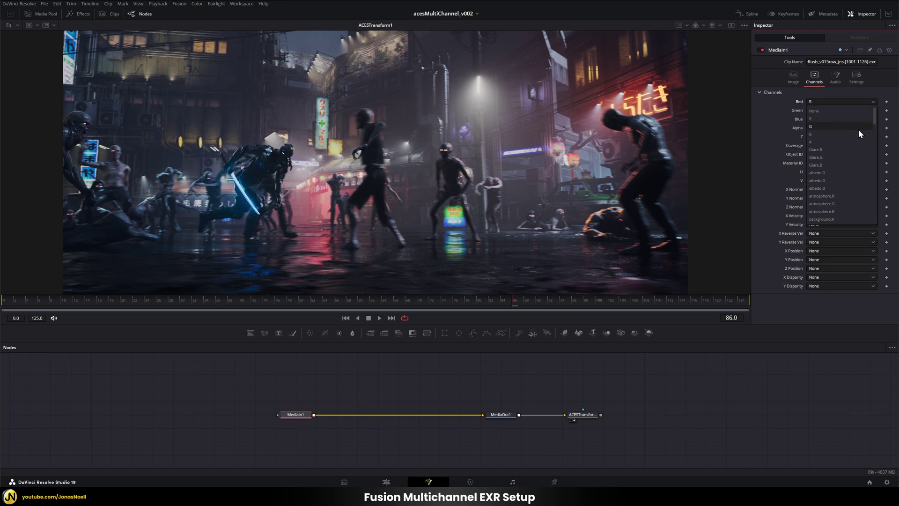
left_click_drag(874, 116, 877, 201)
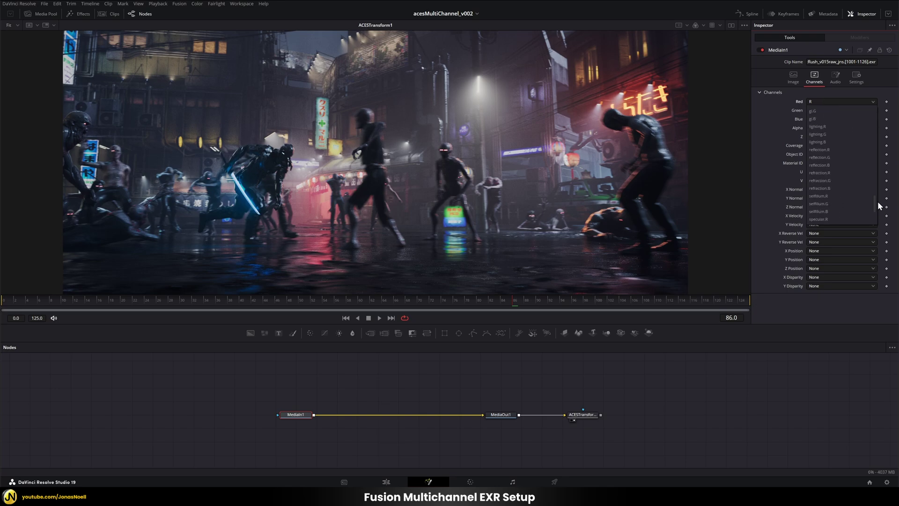
mouse_move(877, 204)
left_mouse_down()
mouse_move(880, 133)
mouse_move(883, 187)
left_mouse_up()
left_click(844, 158)
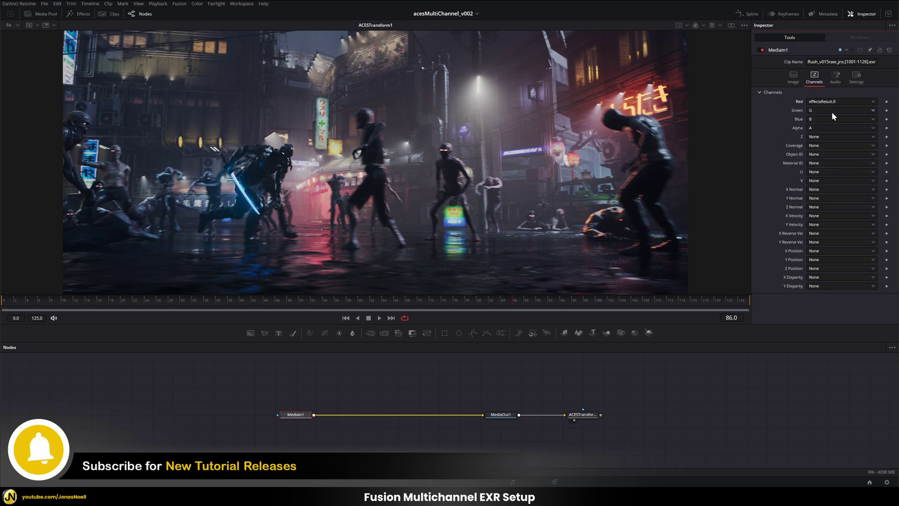
left_click(832, 112)
left_click_drag(879, 181, 877, 211)
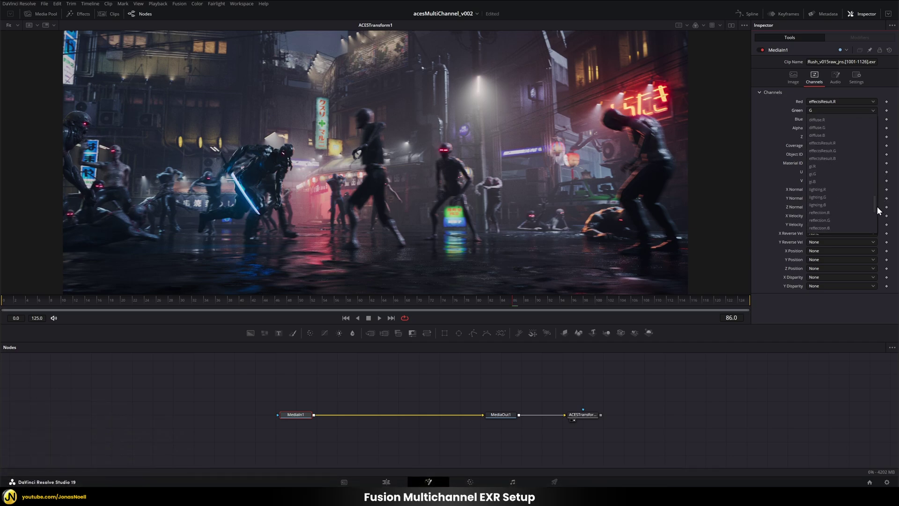
left_click(845, 150)
left_click(826, 118)
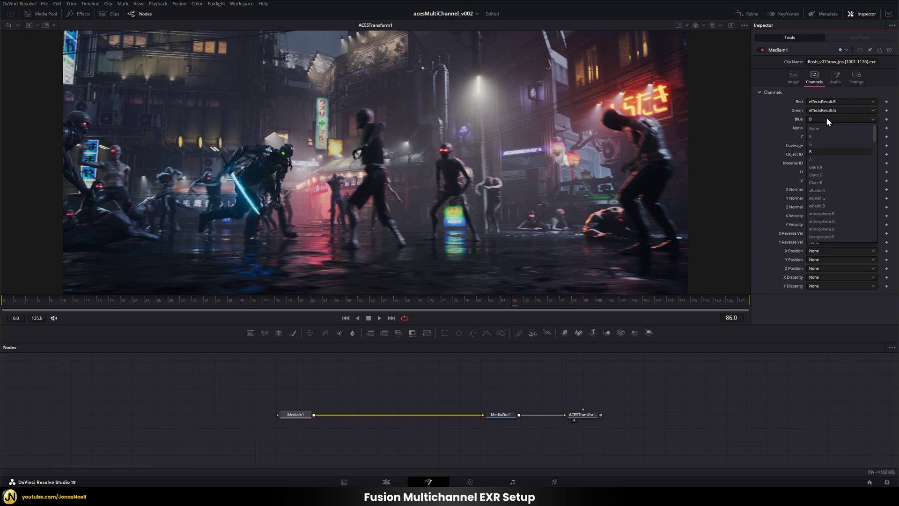
left_click_drag(876, 134, 872, 209)
left_click(842, 201)
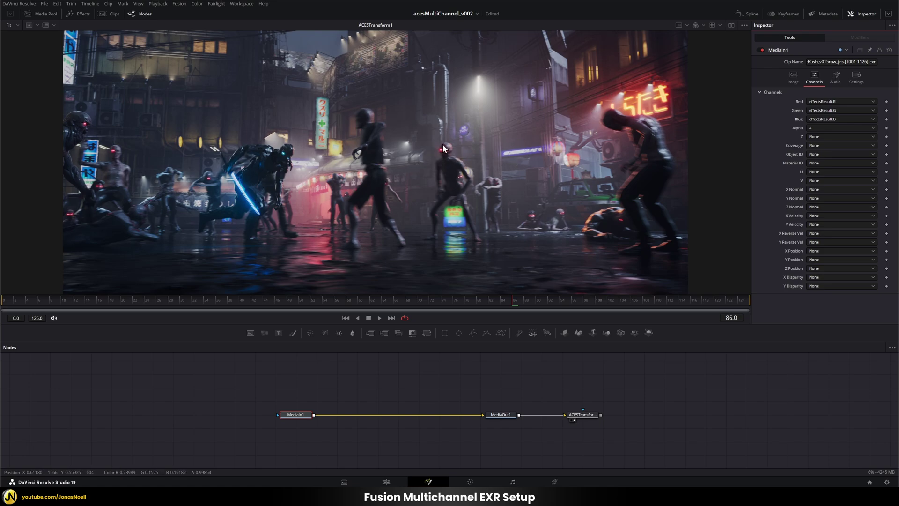
key("ctrl+s")
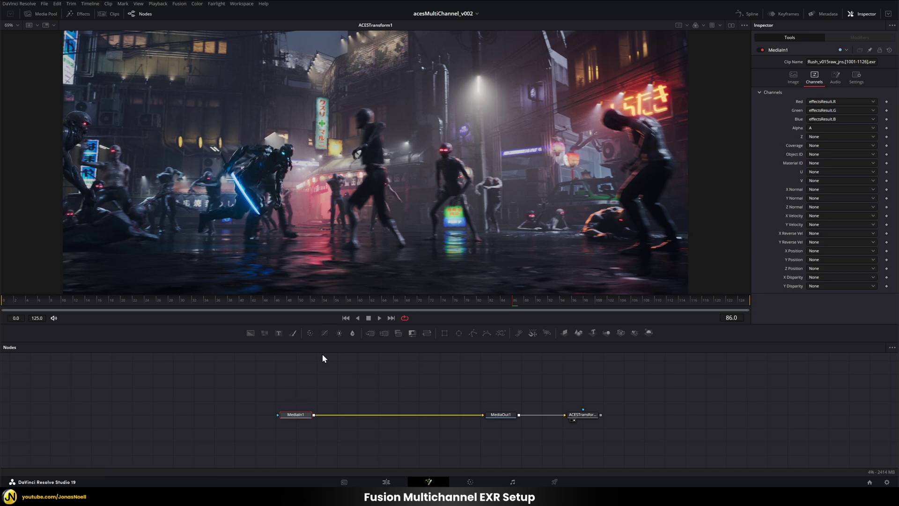
Open Reactor, look through its package list for Cryptomatte and hos_SplitEXR_Ultra, and close it.
left_click(239, 4)
mouse_move(245, 229)
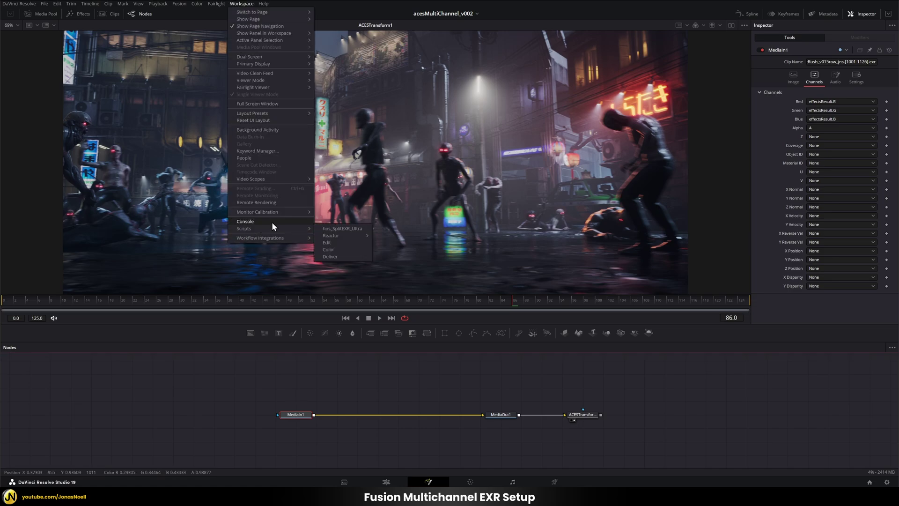
mouse_move(344, 237)
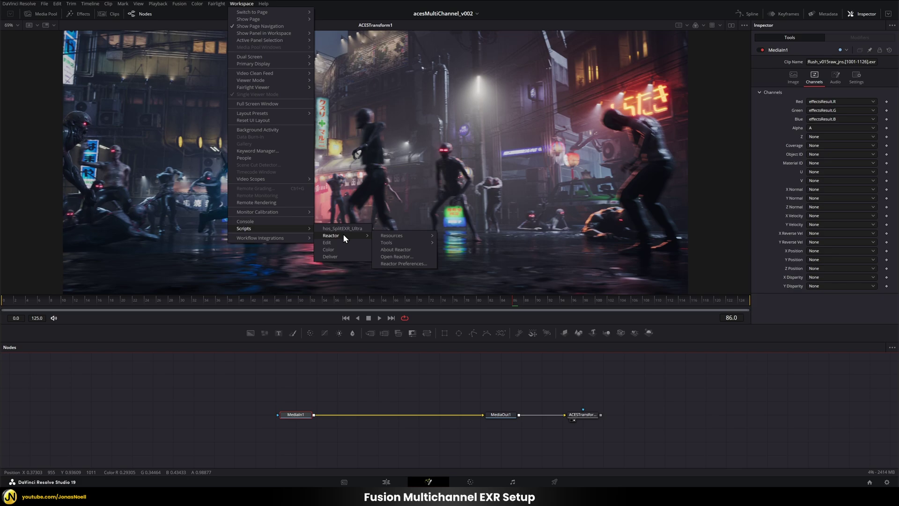
mouse_move(408, 243)
left_click(398, 257)
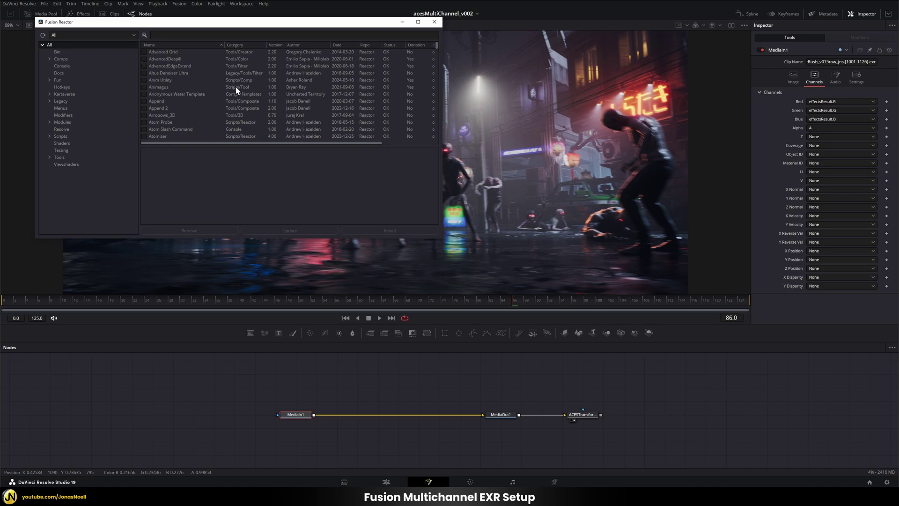
left_click_drag(163, 18, 363, 88)
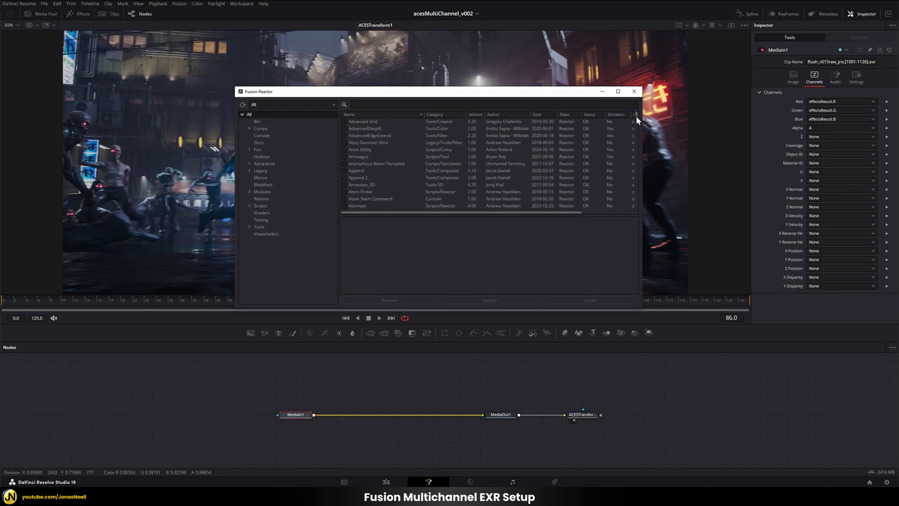
left_click_drag(636, 115, 637, 129)
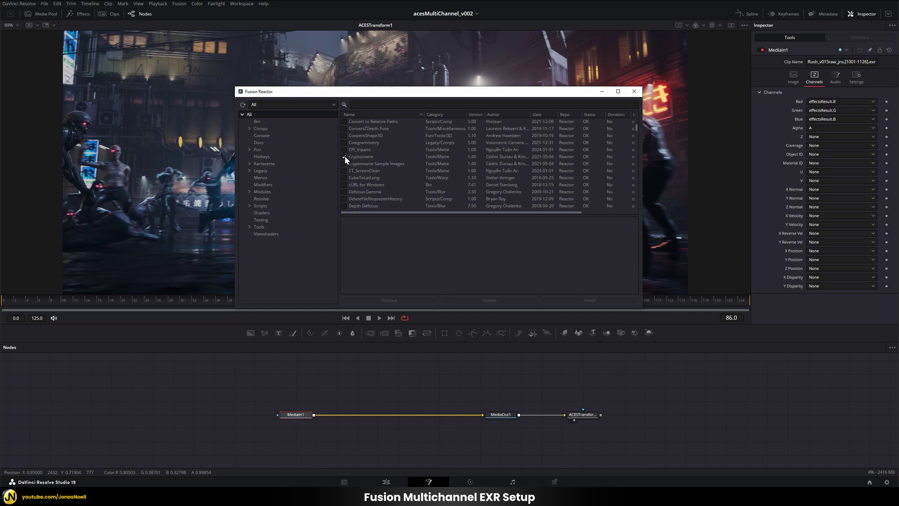
left_click_drag(637, 126, 637, 142)
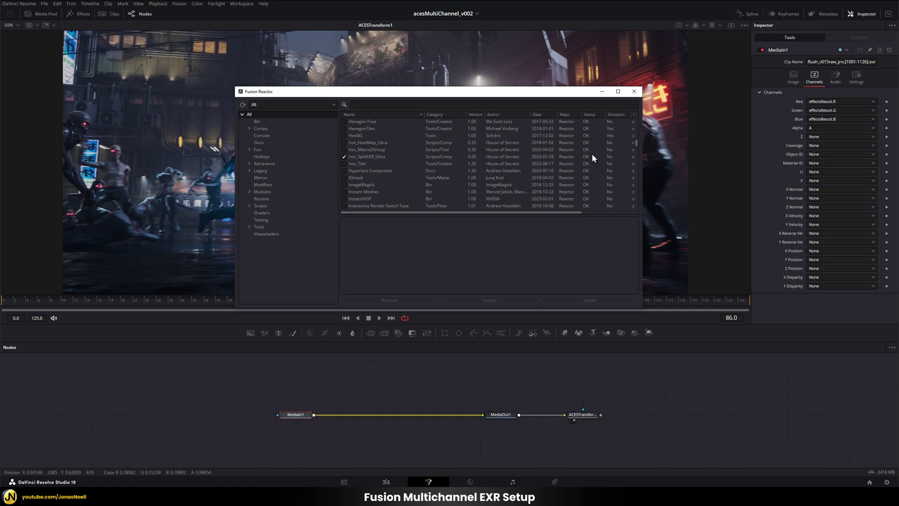
left_click(634, 92)
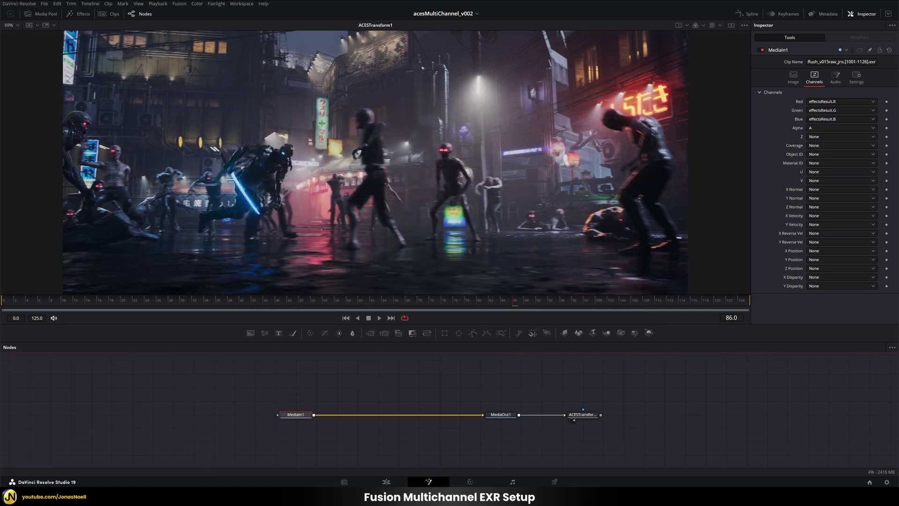
Run the hos_SplitEXR_Ultra script on MediaIn1, placing the split nodes horizontally and skipping alpha channels, and close its dialog.
right_click(299, 414)
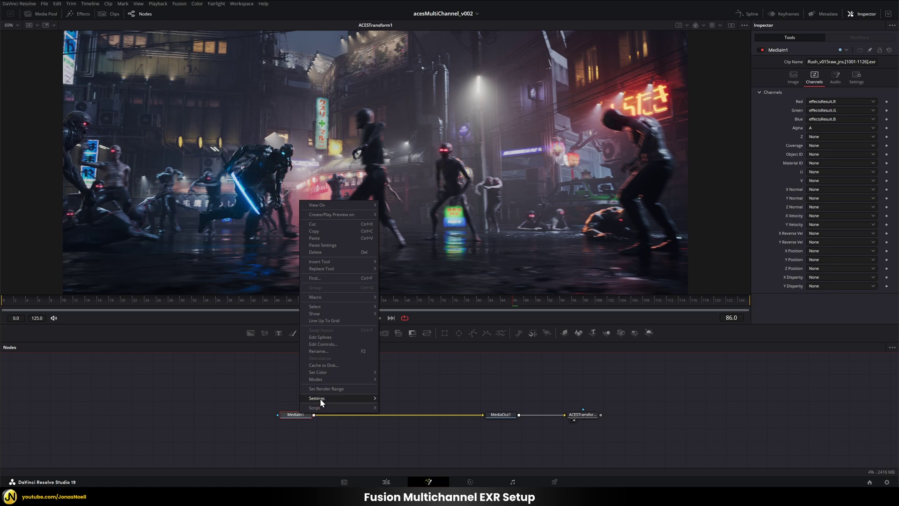
mouse_move(320, 398)
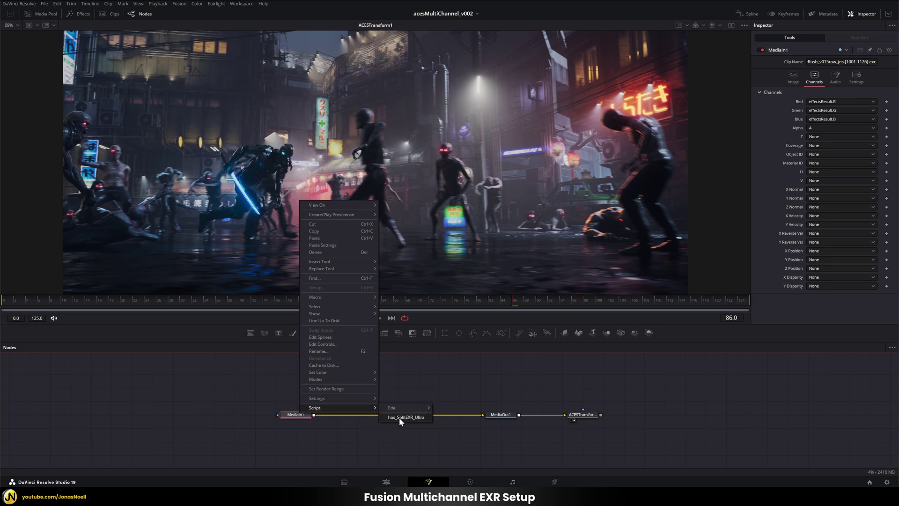
left_click(400, 418)
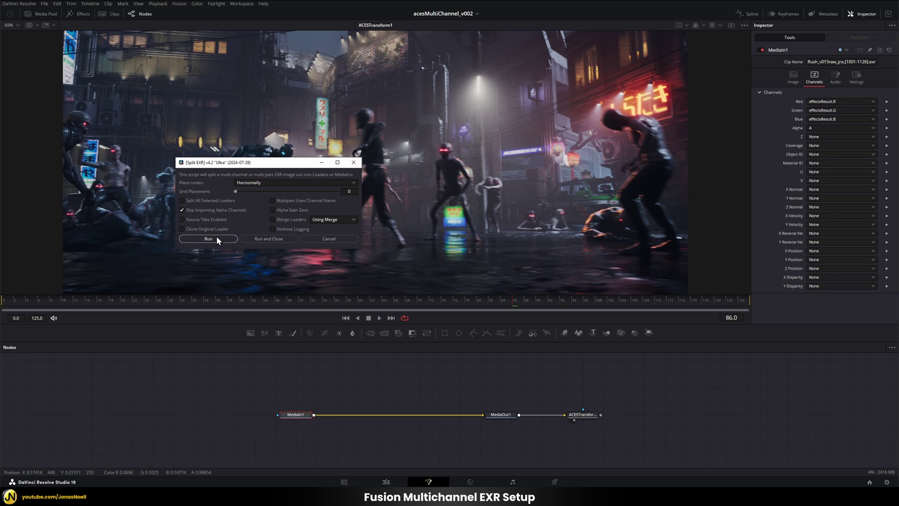
left_click(274, 240)
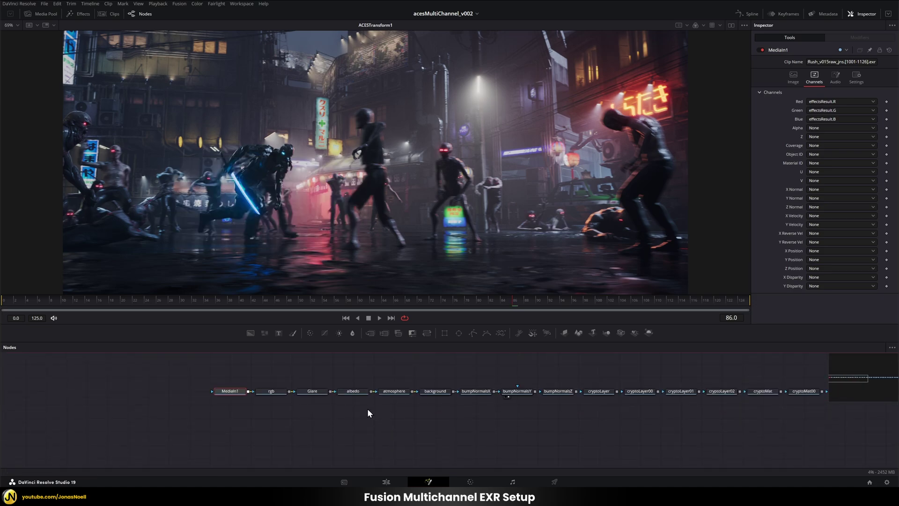
left_click_drag(361, 416, 579, 423)
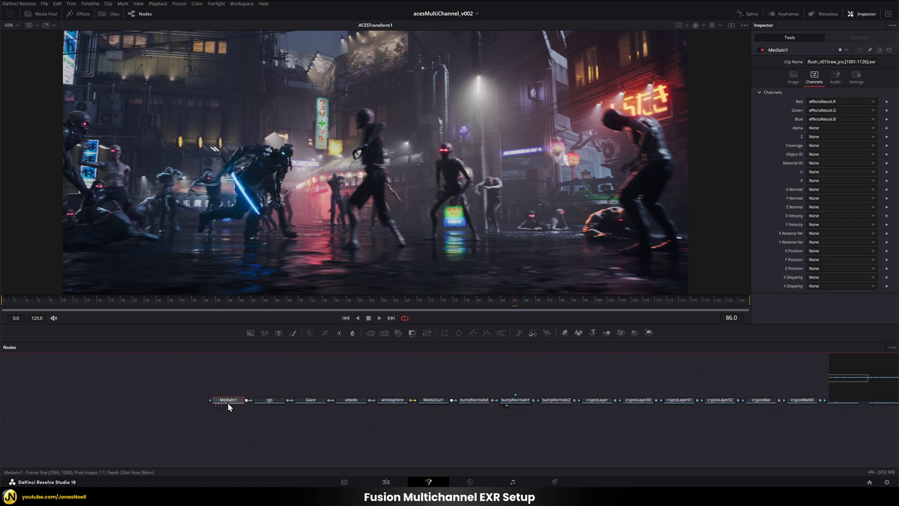
Move MediaIn1, MediaOut1 and ACESTransform1 to a separate row below the split nodes and return bumpNormalsY to its place in the pass row.
left_click_drag(227, 402, 227, 429)
left_click_drag(519, 400, 517, 427)
left_click_drag(435, 399, 432, 425)
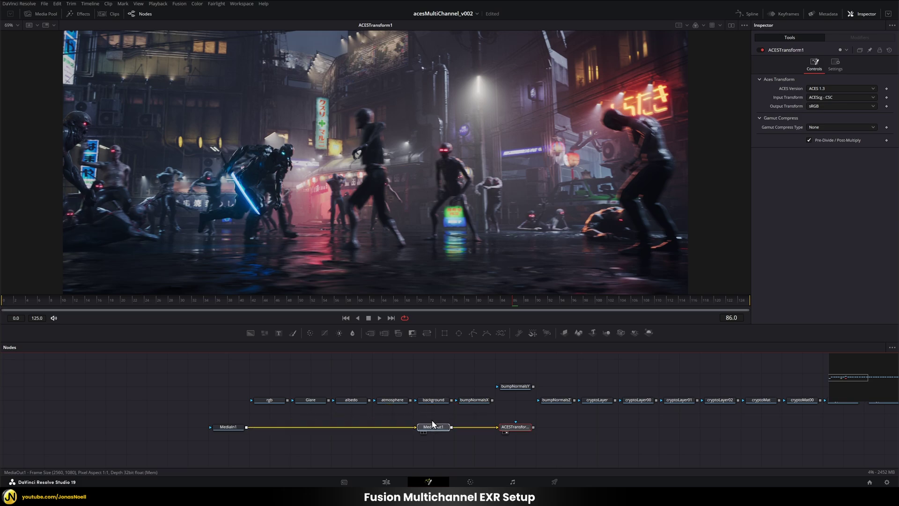
left_click_drag(513, 385, 515, 398)
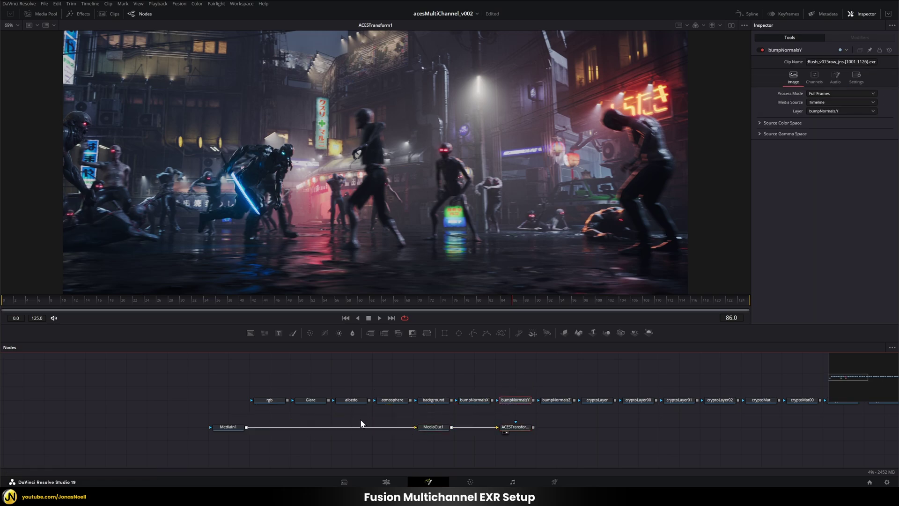
left_click_drag(361, 419, 319, 412)
left_click_drag(427, 416, 400, 416)
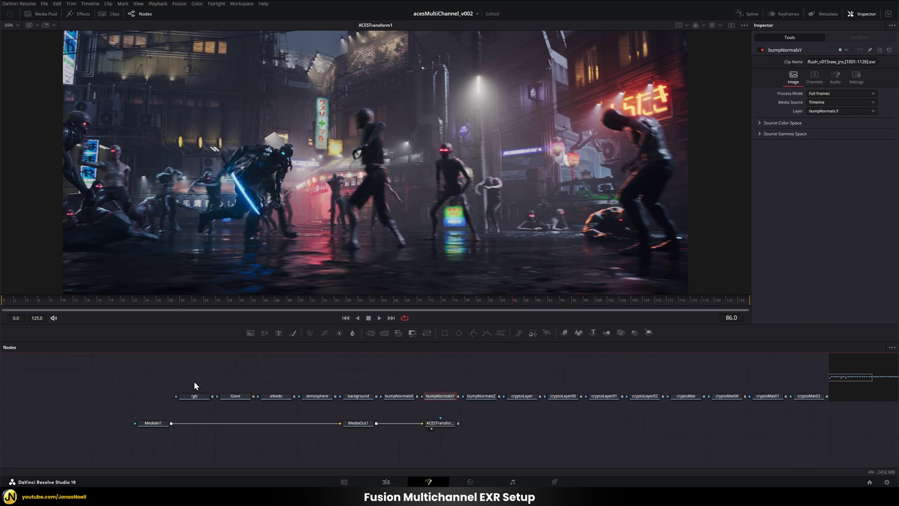
Examine the layer and channel assignments of the split nodes from rgb to bumpNormalsZ, including the atmosphere node's channels.
left_click(197, 395)
left_click(237, 396)
left_click(276, 396)
left_click(327, 396)
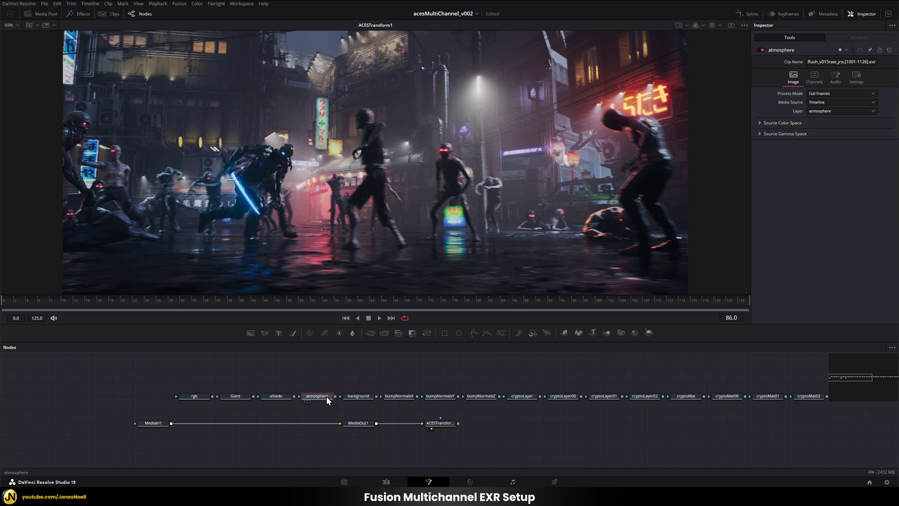
left_click(357, 396)
left_click(399, 396)
left_click(440, 396)
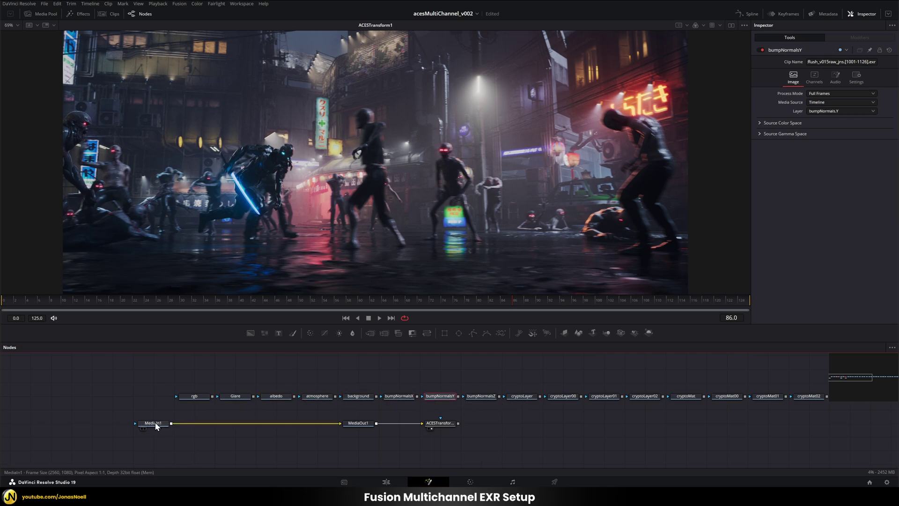
left_click(814, 77)
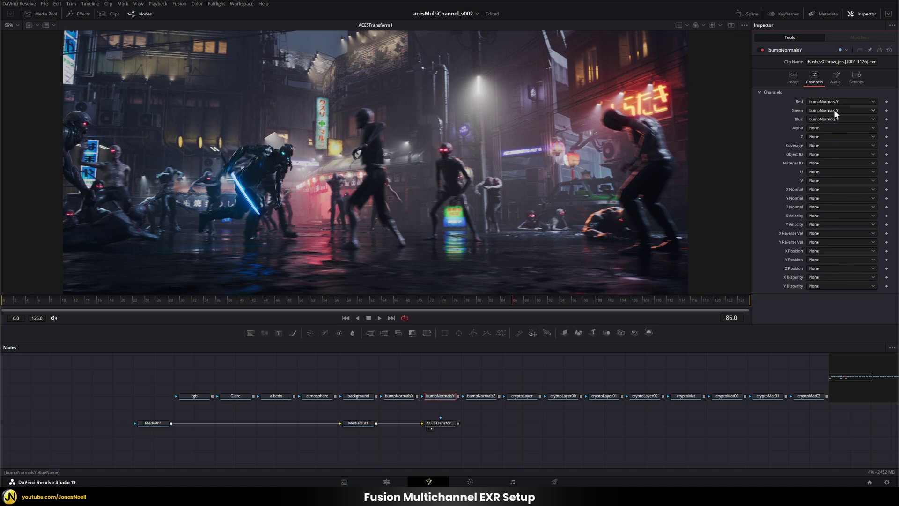
left_click(487, 396)
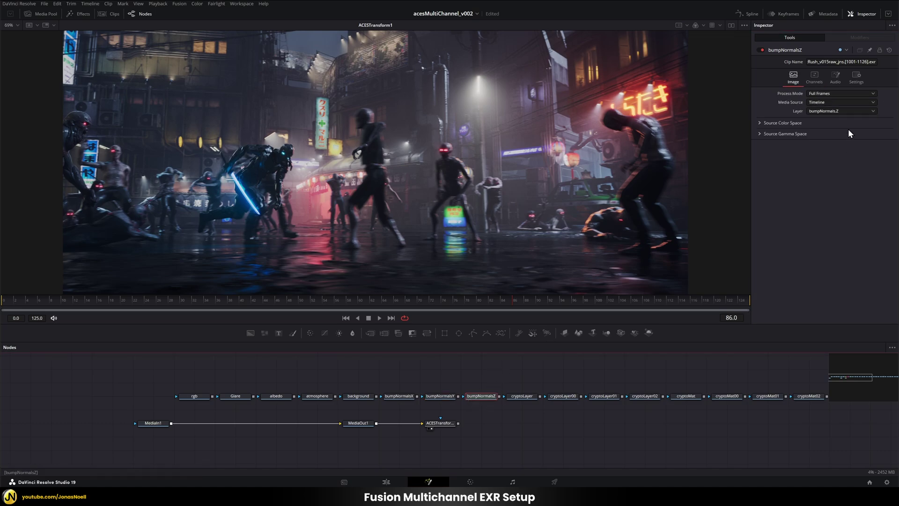
left_click(815, 77)
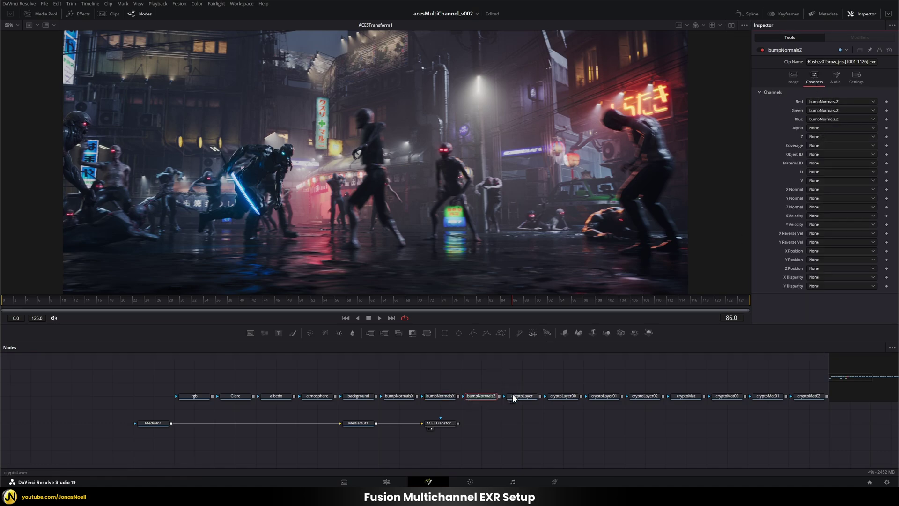
left_click(307, 396)
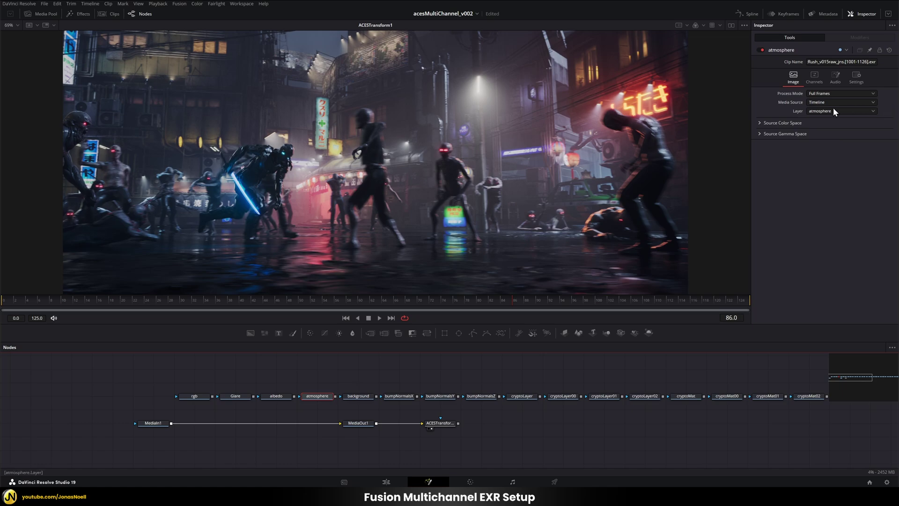
left_click(817, 77)
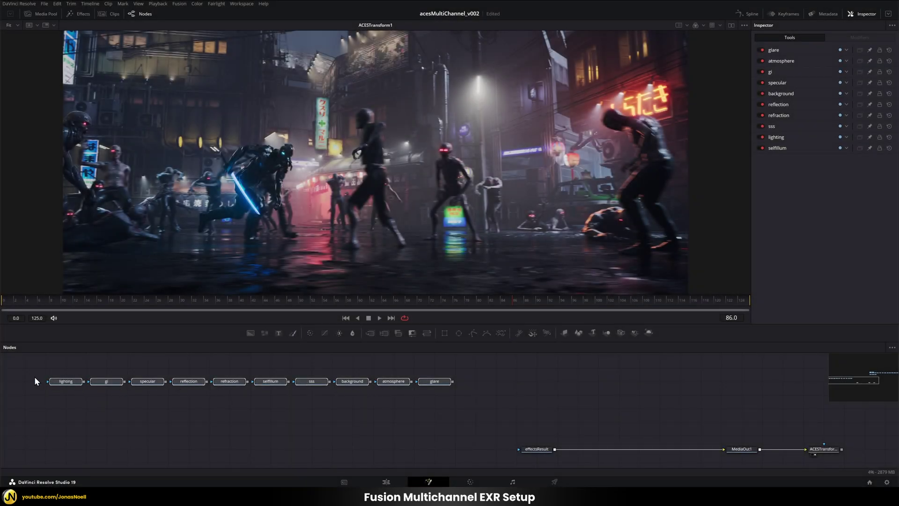
Add a Channel Booleans node and place it directly below the gi node.
left_click_drag(36, 372, 65, 373)
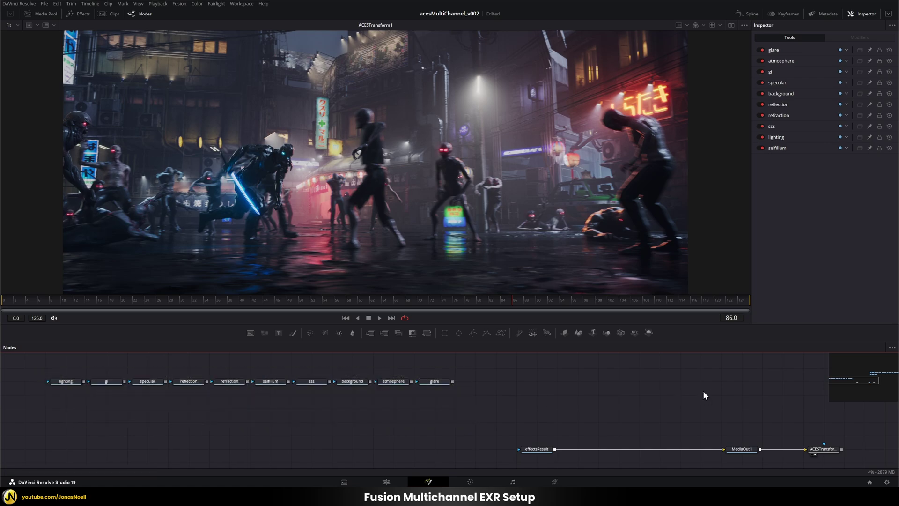
left_click_drag(704, 389, 572, 452)
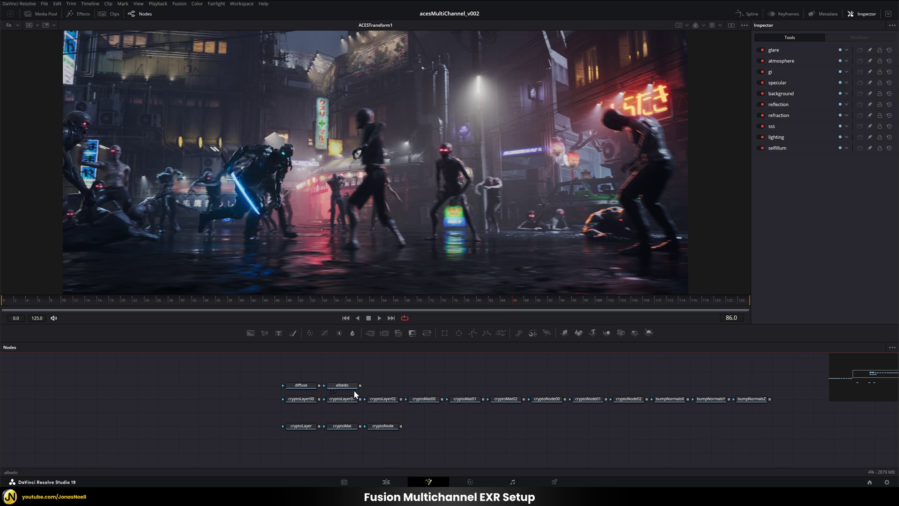
left_click_drag(299, 417, 504, 422)
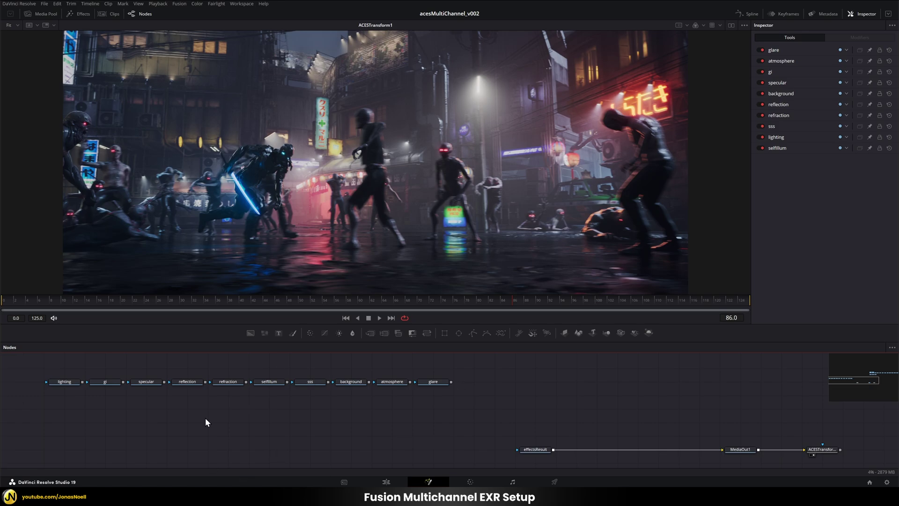
left_click(397, 333)
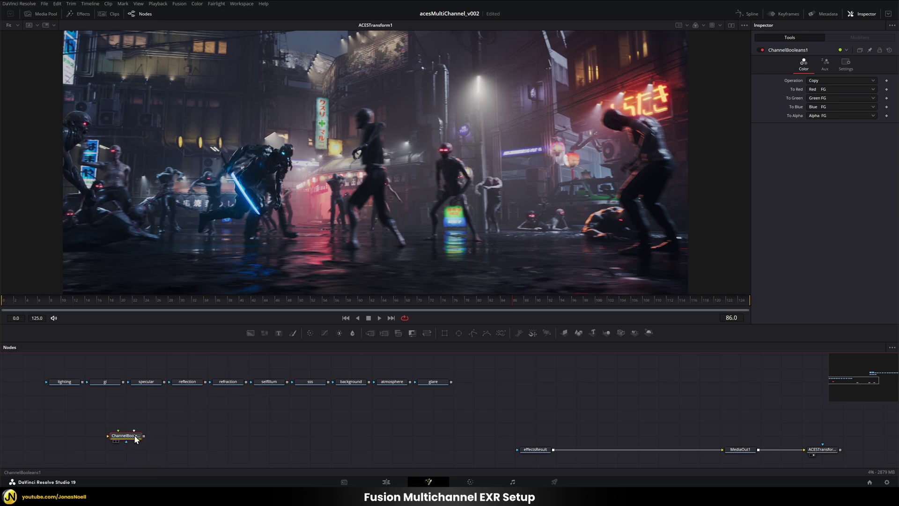
left_click_drag(105, 425, 104, 412)
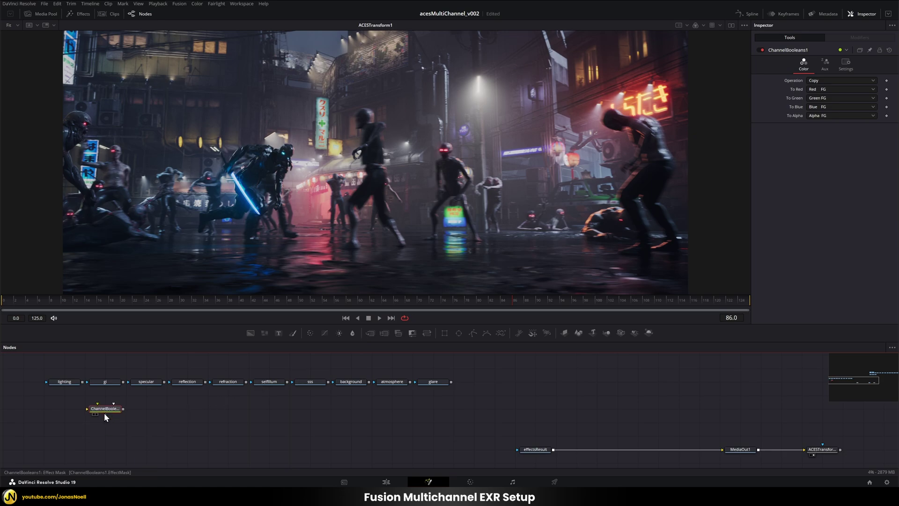
View the lighting, gi, specular, reflection and refraction passes one by one, and return the viewer to ACESTransform1.
left_click(67, 381)
key("1")
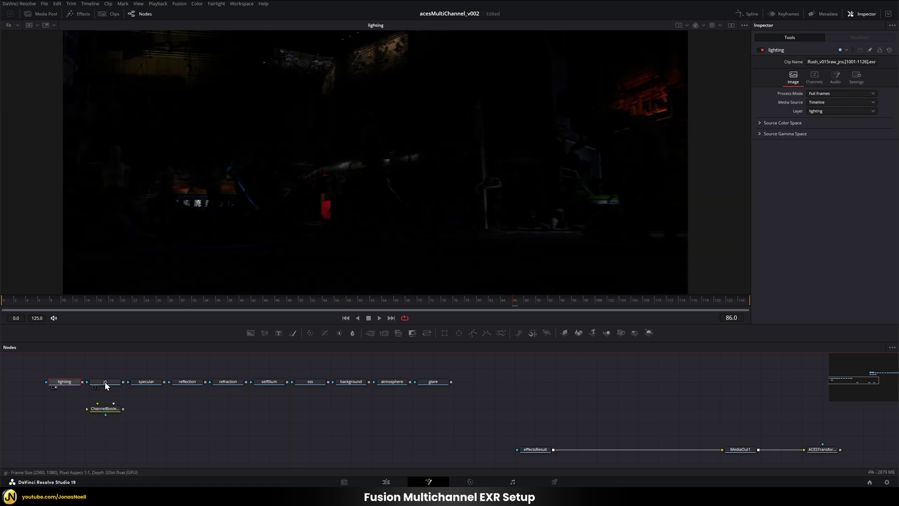
left_click(105, 382)
key("1")
left_click(147, 382)
key("1")
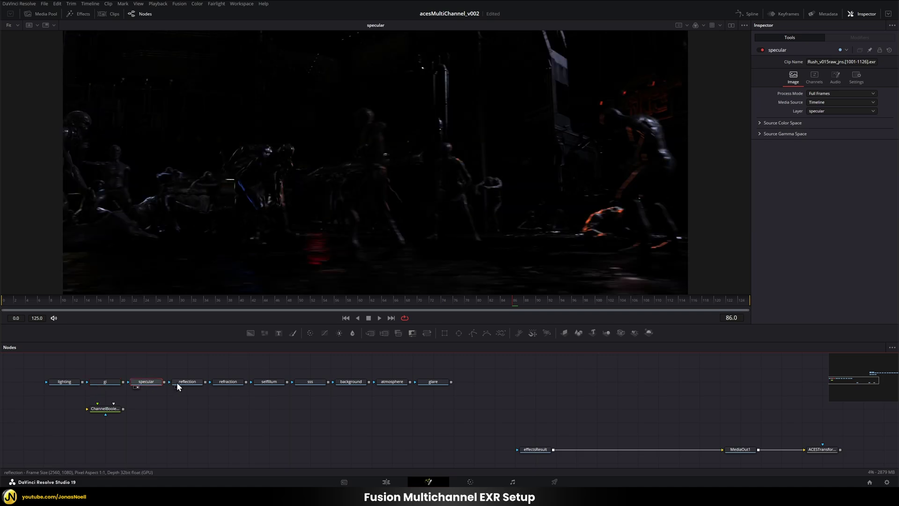
left_click(184, 382)
key("1")
left_click(230, 381)
key("1")
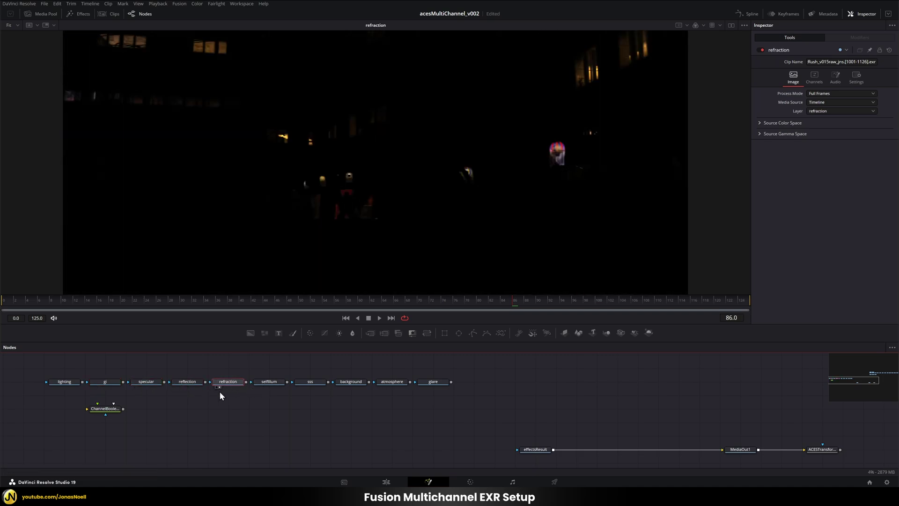
left_click(833, 450)
key("1")
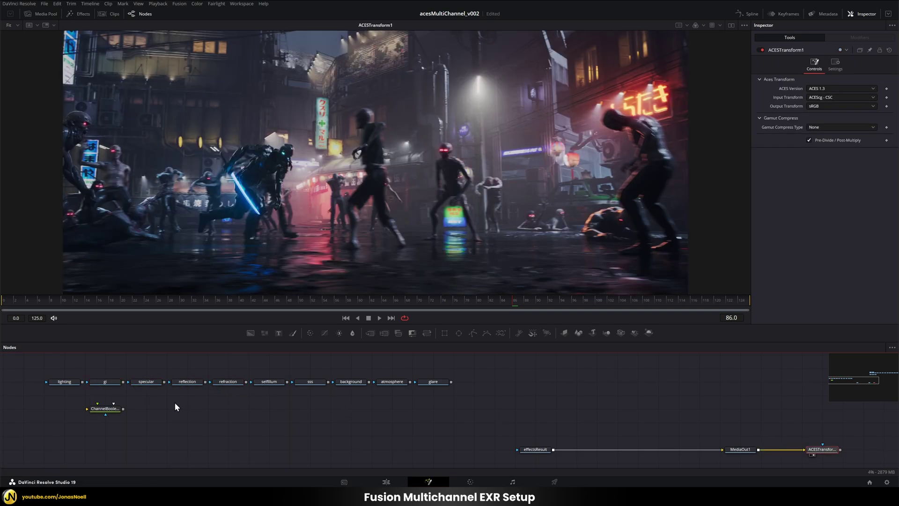
Set the Channel Booleans node's Operation to Add and connect lighting to its background input and gi to its foreground input.
left_click(109, 408)
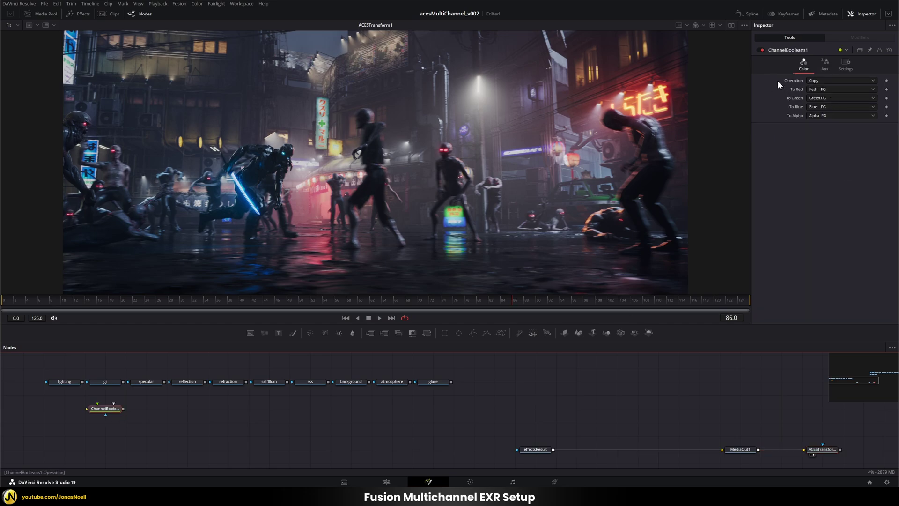
left_click(820, 80)
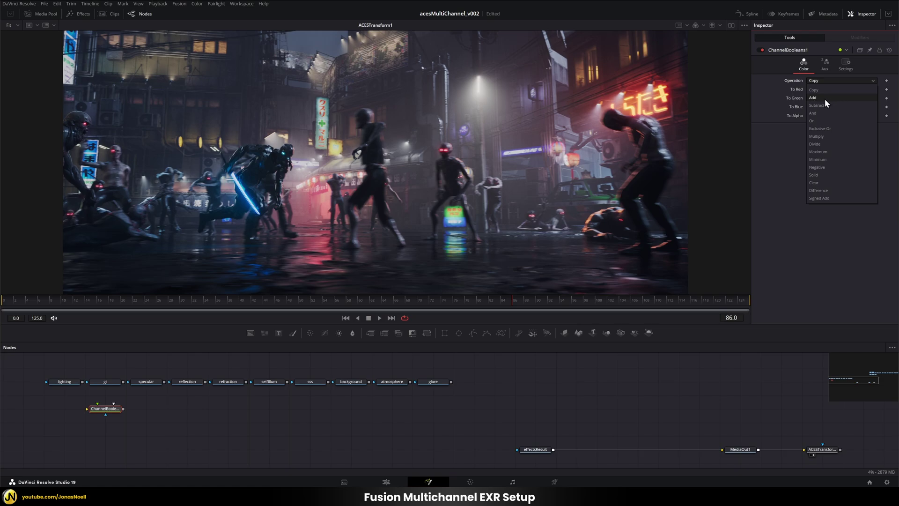
left_click(824, 98)
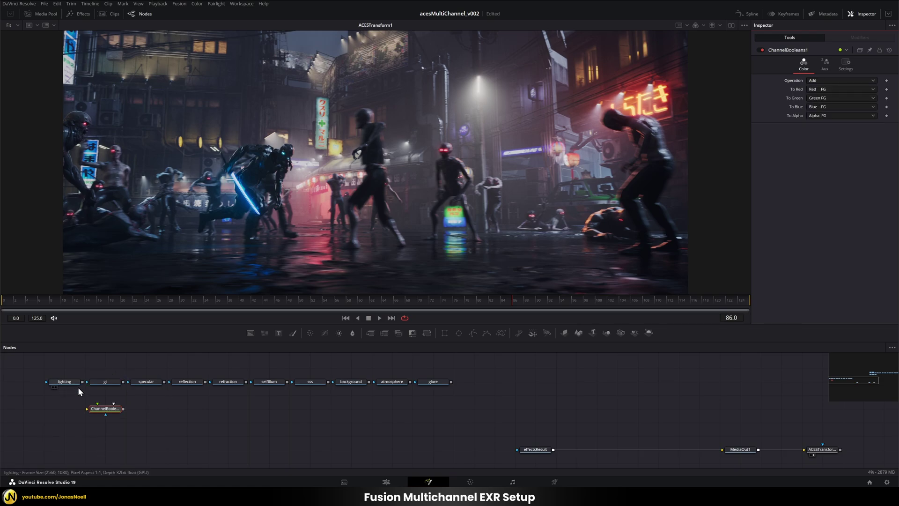
left_click_drag(82, 382, 87, 410)
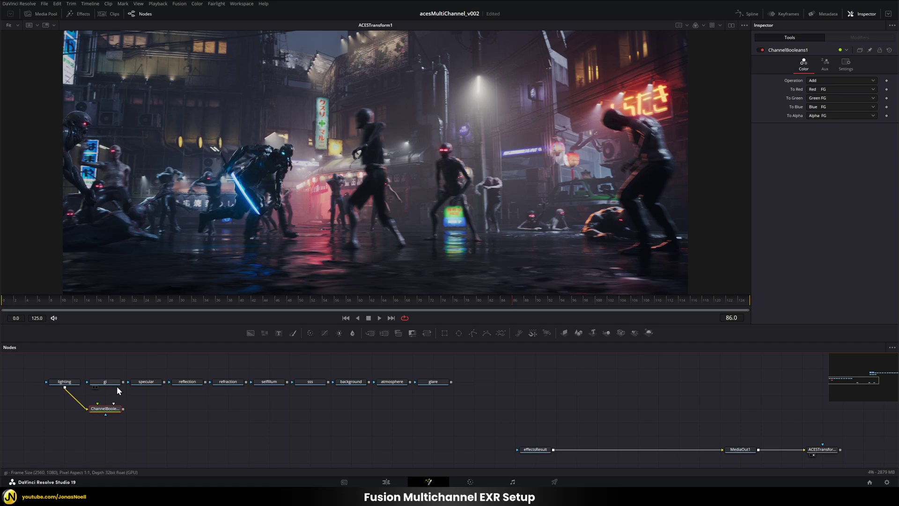
left_click_drag(123, 381, 105, 412)
Compare the lighting and gi passes with the Channel Booleans node's combined output in the viewer.
left_click(66, 383)
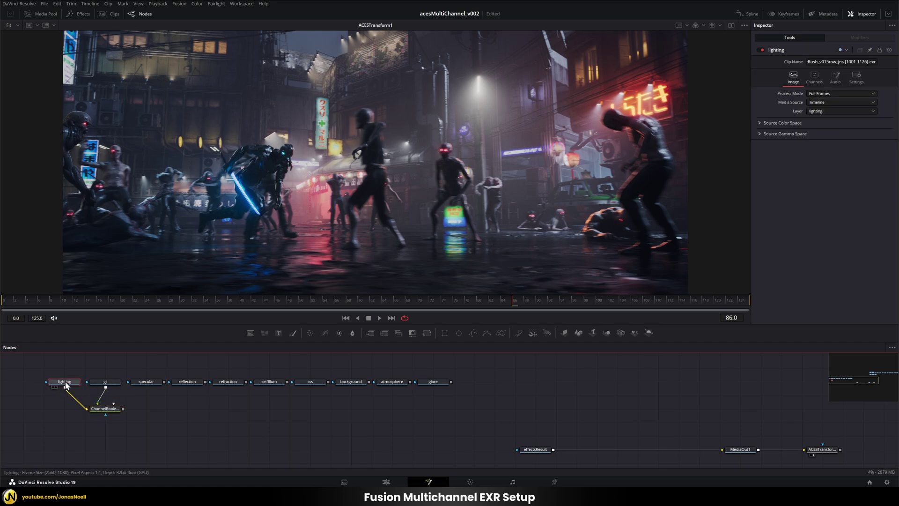
key("1")
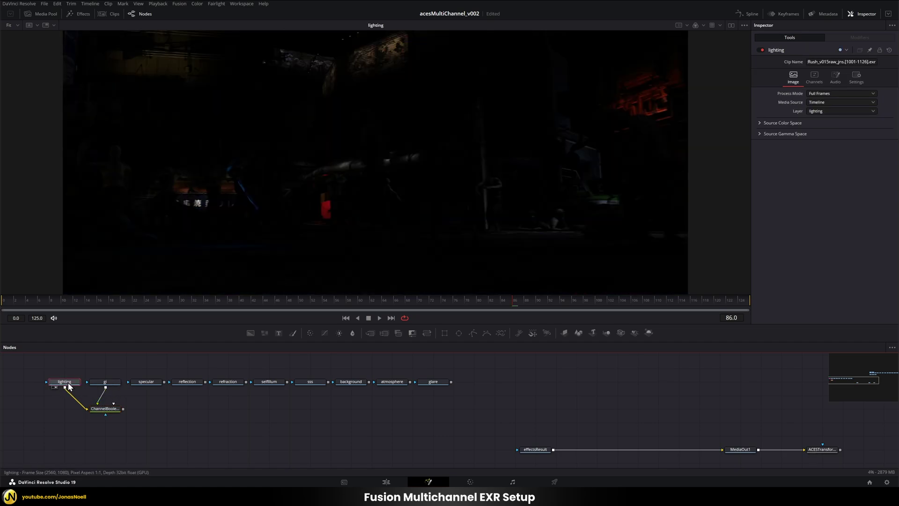
left_click(105, 382)
key("1")
left_click(106, 410)
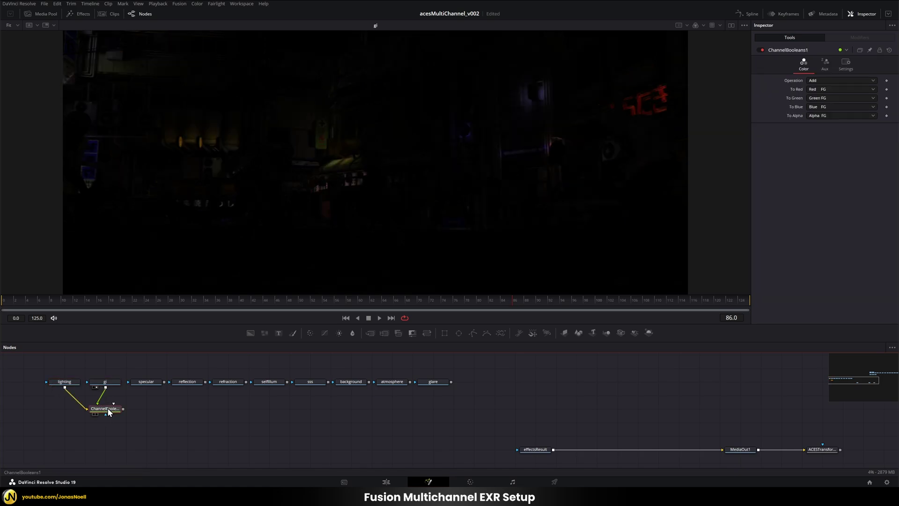
key("1")
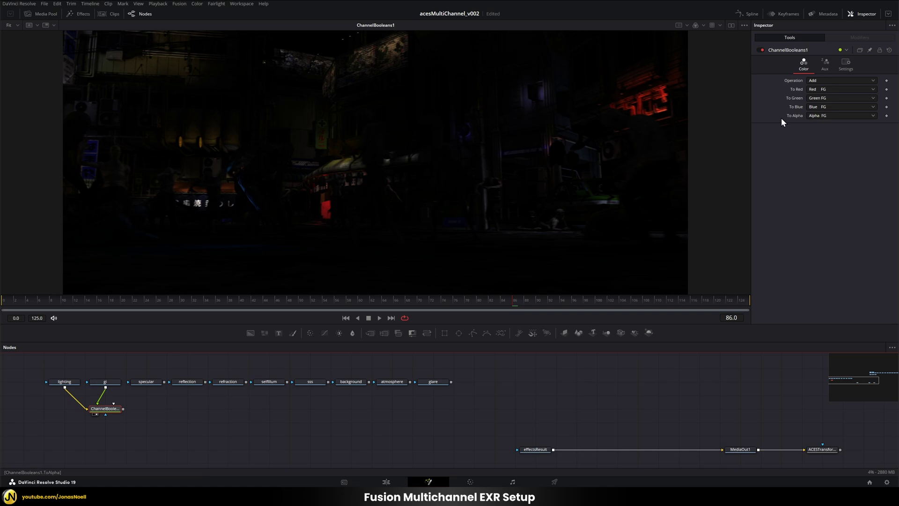
Set the Channel Booleans node's To Alpha to Do Nothing and paste a copy of it below specular, chained after the original.
left_click(820, 117)
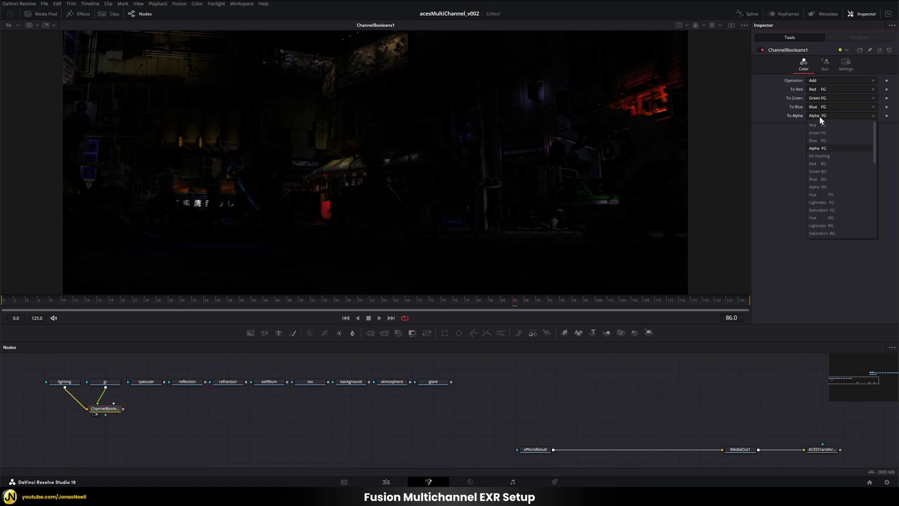
left_click(821, 156)
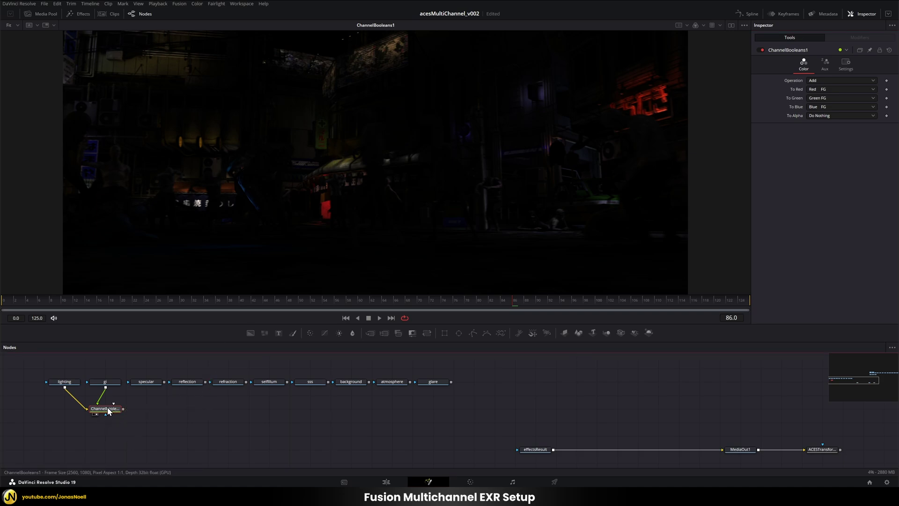
key("ctrl+v")
left_click_drag(114, 435, 150, 412)
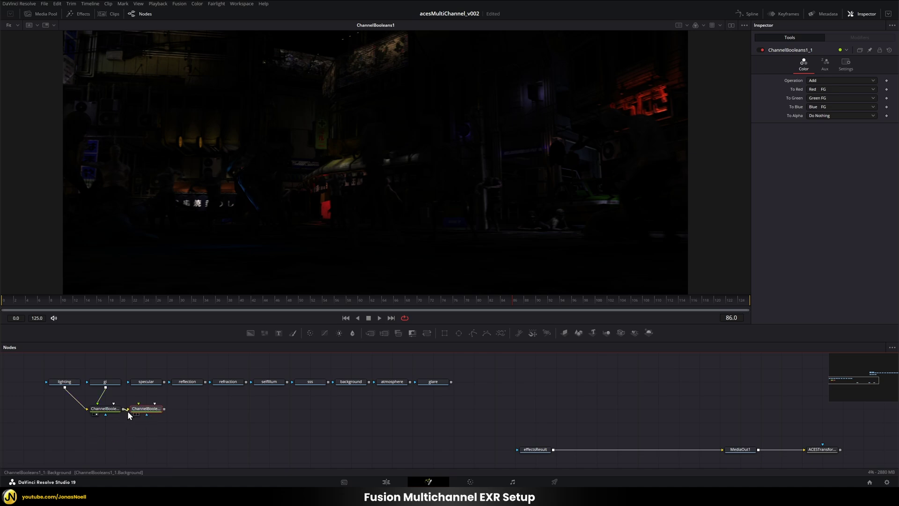
Connect specular to the second Channel Booleans node's foreground input, show that node in the viewer, and save the project.
left_click_drag(164, 383, 142, 405)
key("1")
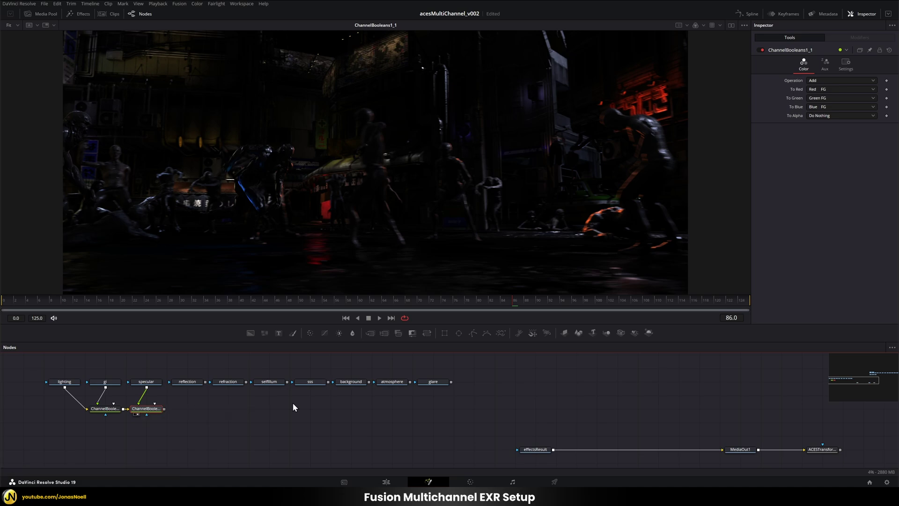
key("ctrl+s")
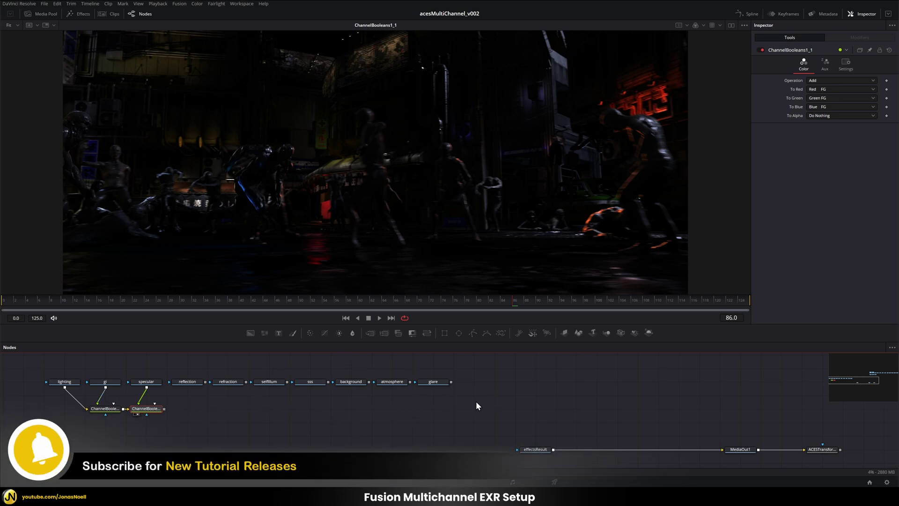
Paste a chained Channel Booleans copy below each pass from reflection to glare, connecting every pass to its copy's foreground input.
key("ctrl+v")
key("ctrl+v")
key("ctrl+v")
key("ctrl+v")
key("ctrl+v")
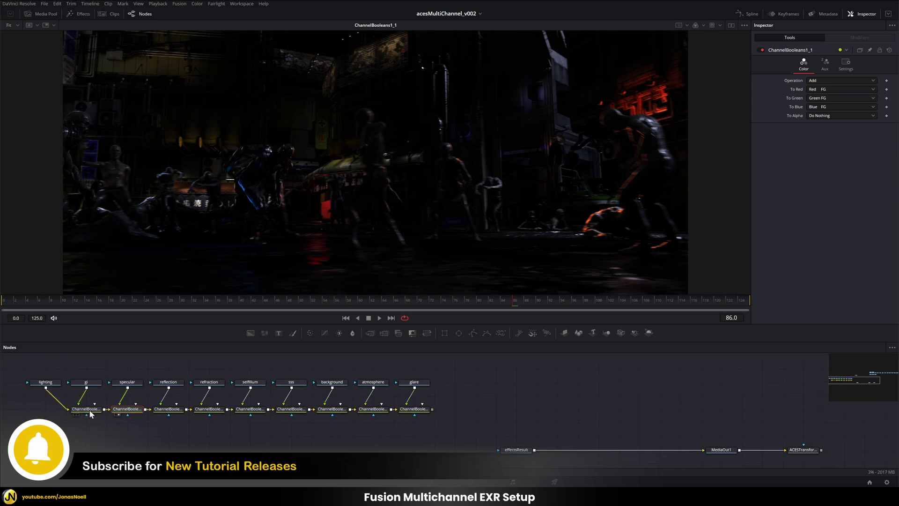
View the Channel Booleans outputs one by one from reflection through glare to follow the beauty image building up.
left_click(167, 409)
left_click(216, 411)
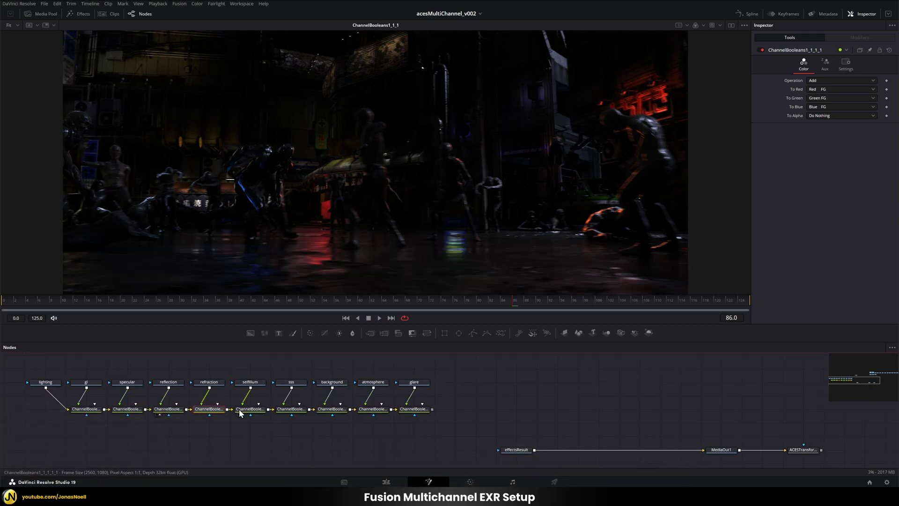
left_click(252, 410)
left_click(294, 411)
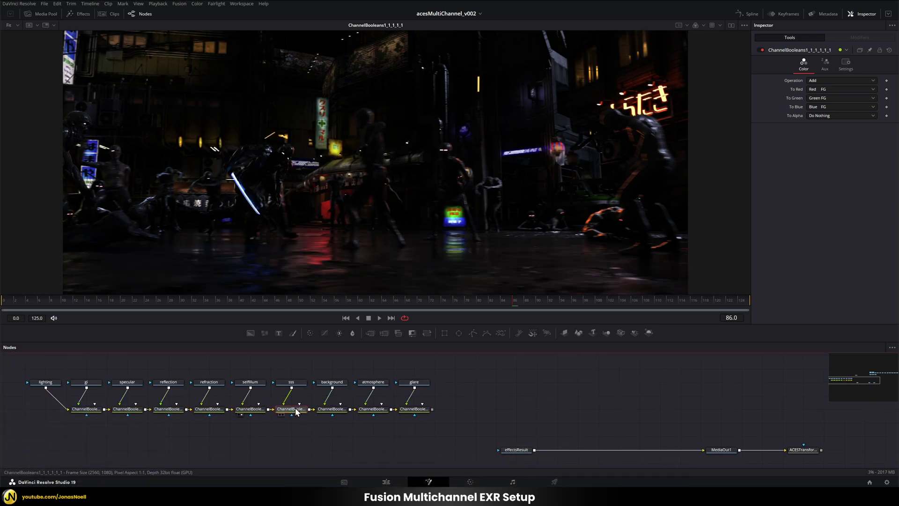
left_click(330, 409)
left_click(373, 408)
left_click(414, 412)
left_click(414, 411)
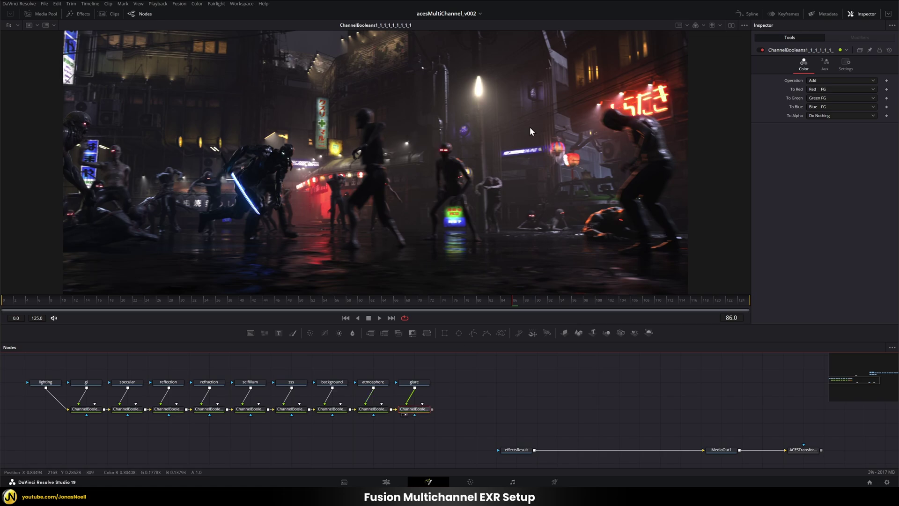
Paste a copy of the ACES Transform node above the original and feed it from the last Channel Booleans node.
left_click(514, 406)
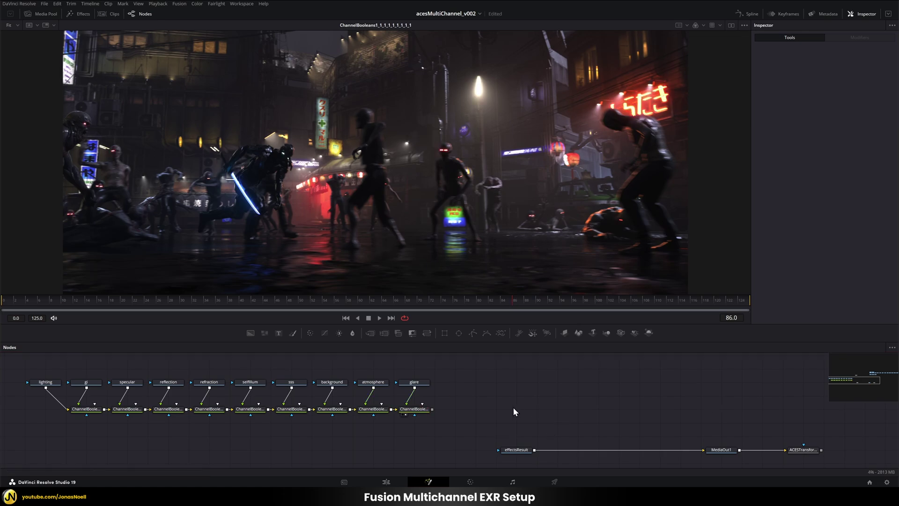
left_click(802, 450)
key("ctrl+c")
key("ctrl+v")
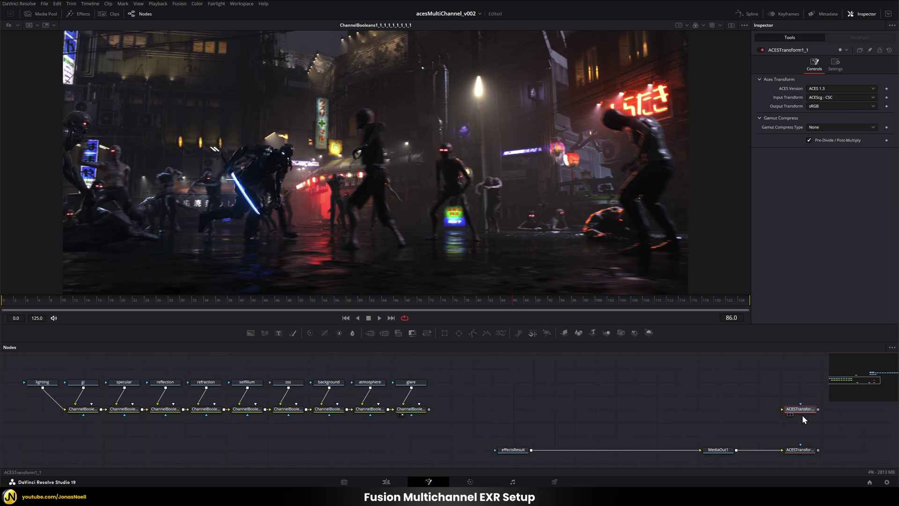
left_click_drag(428, 410, 800, 409)
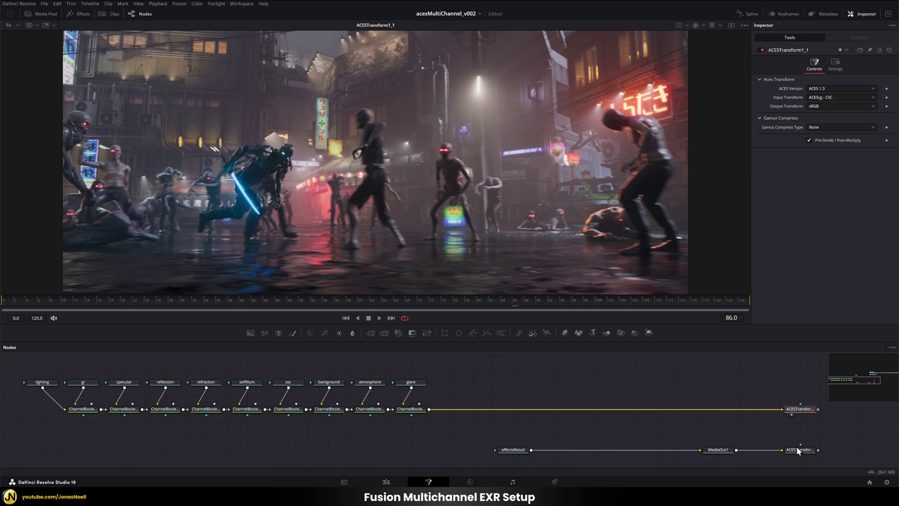
Compare the rebuilt image's ACES Transform output with the original composite's ACES Transform output in the viewer.
left_click(796, 448)
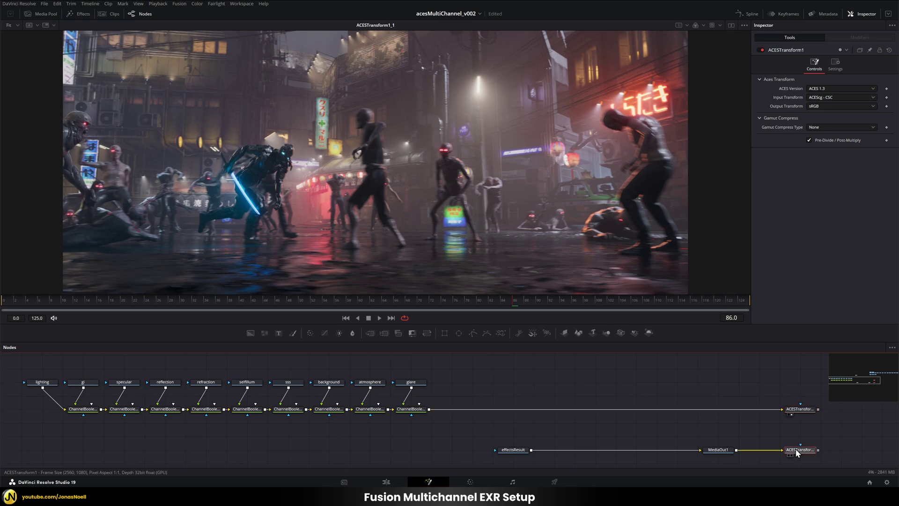
left_click(799, 409)
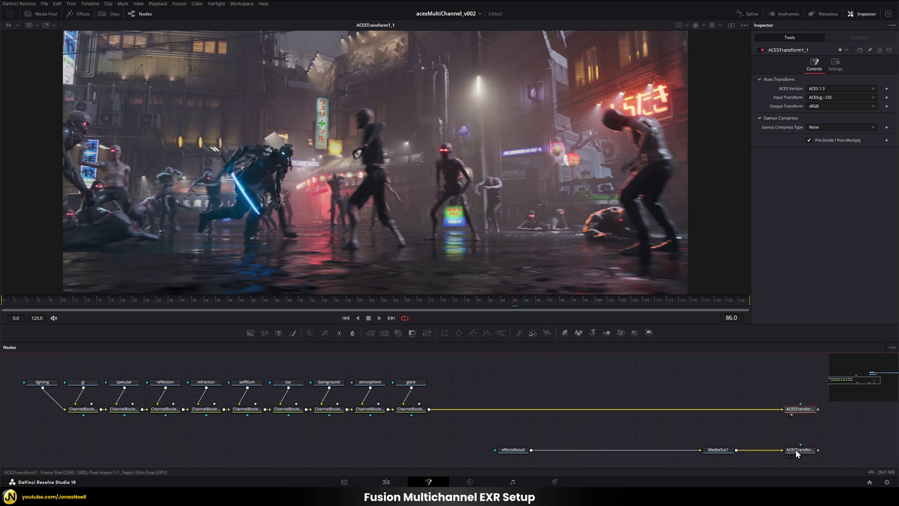
left_click(796, 449)
left_click(805, 409)
key("1")
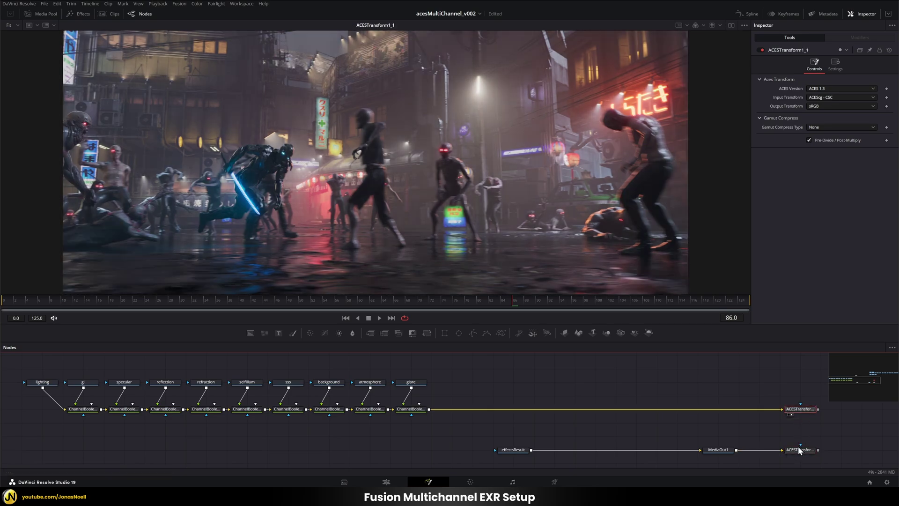
left_click(797, 451)
left_click(797, 409)
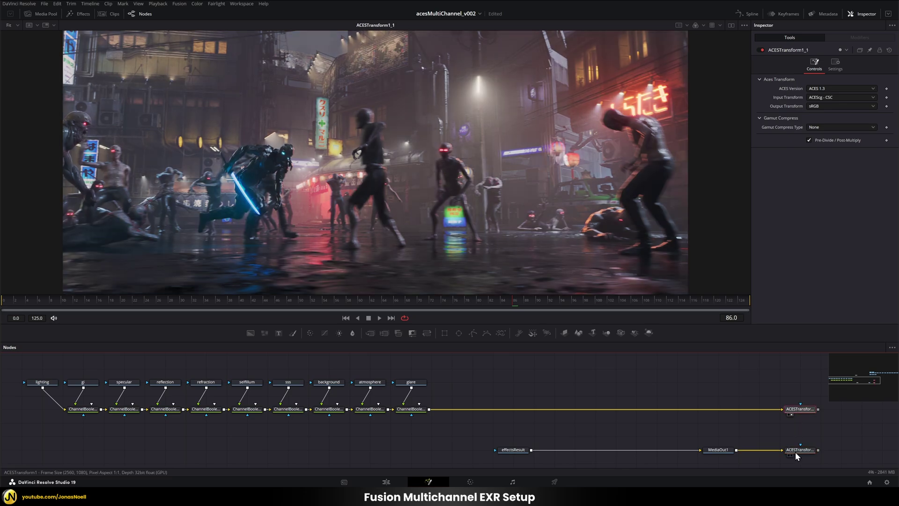
left_click(795, 447)
left_click(797, 409)
left_click(793, 448)
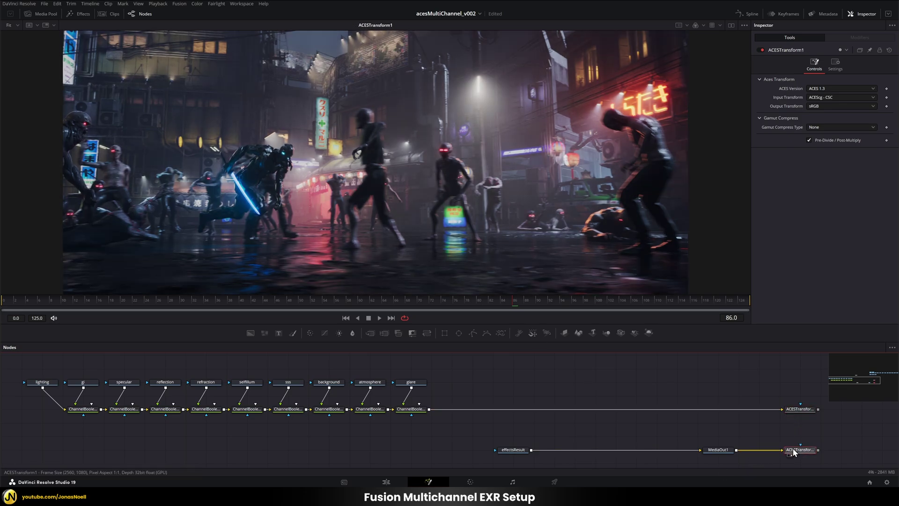
left_click(805, 409)
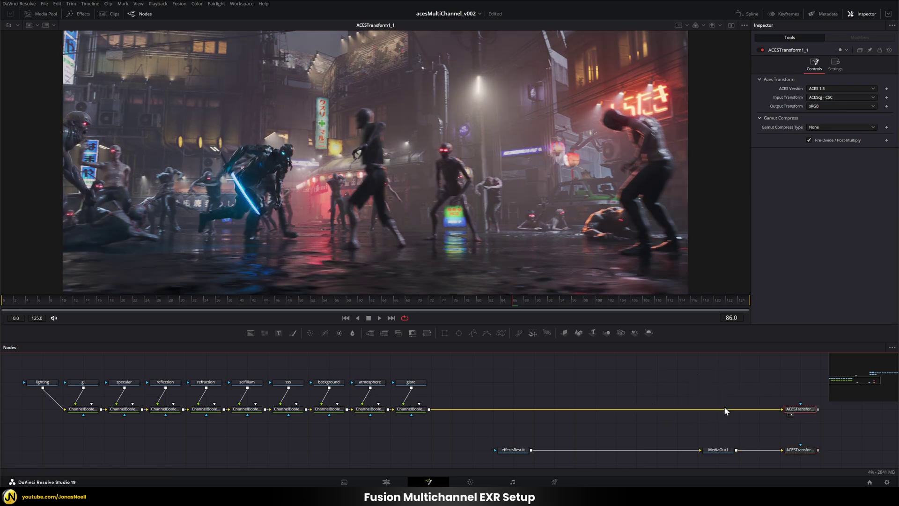
Insert a File LUT node between the last Channel Booleans node and the copied ACES Transform, placed close to the transform.
left_click(415, 402)
key("shift+space")
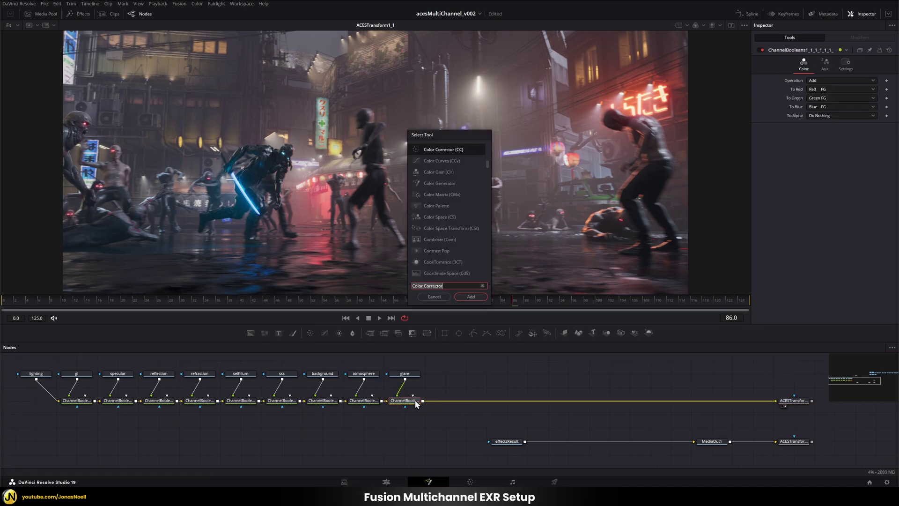
type("lut")
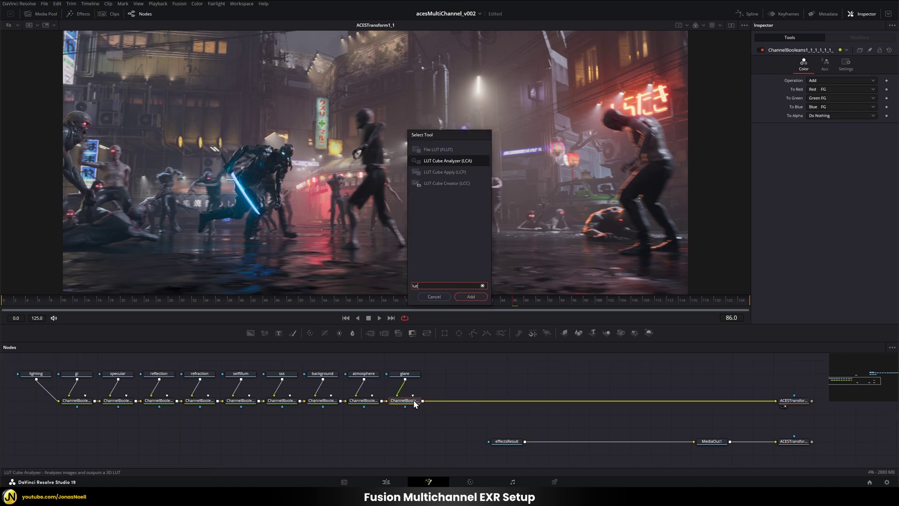
left_click(445, 149)
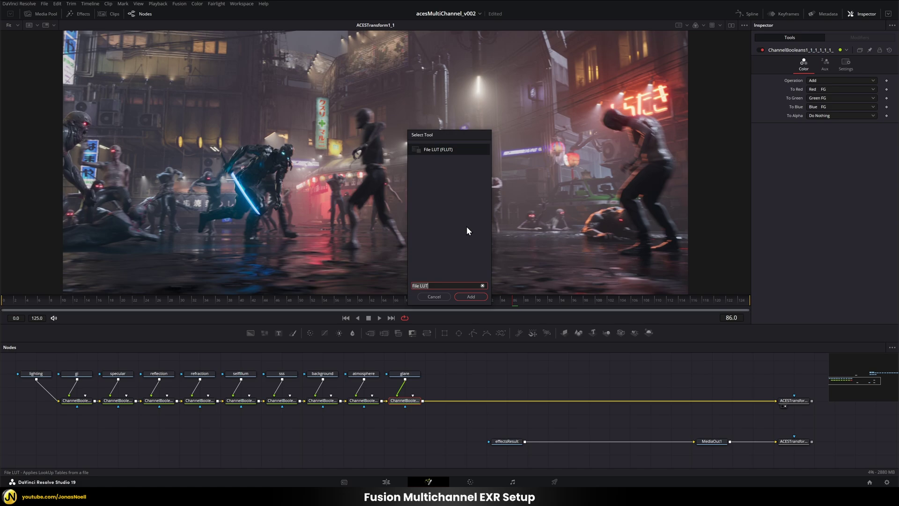
left_click(471, 297)
left_click_drag(450, 400, 676, 400)
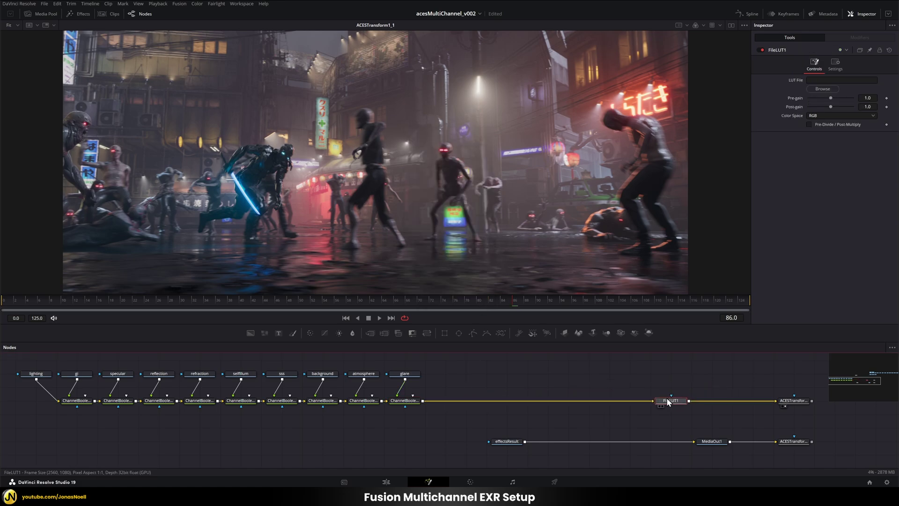
Load LUT_v002.cube from the _lut folder into the File LUT node.
left_click(811, 89)
left_click(241, 160)
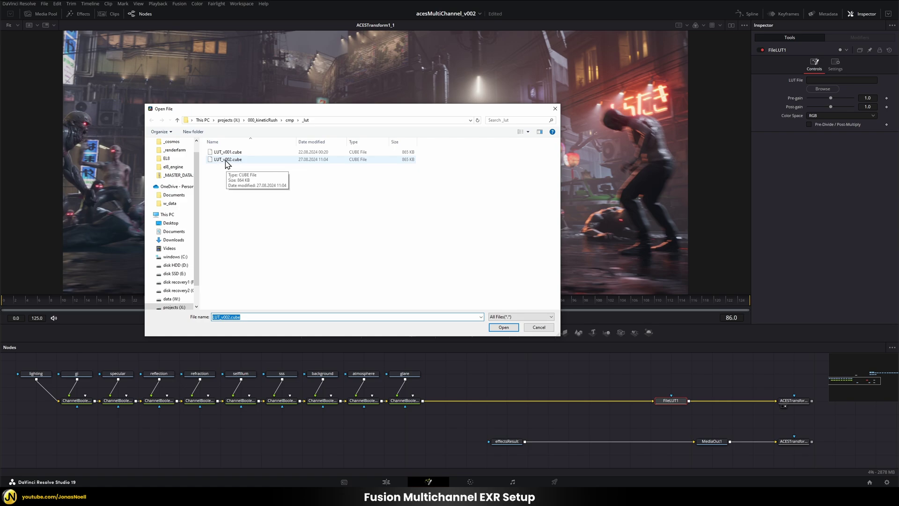
double_click(228, 159)
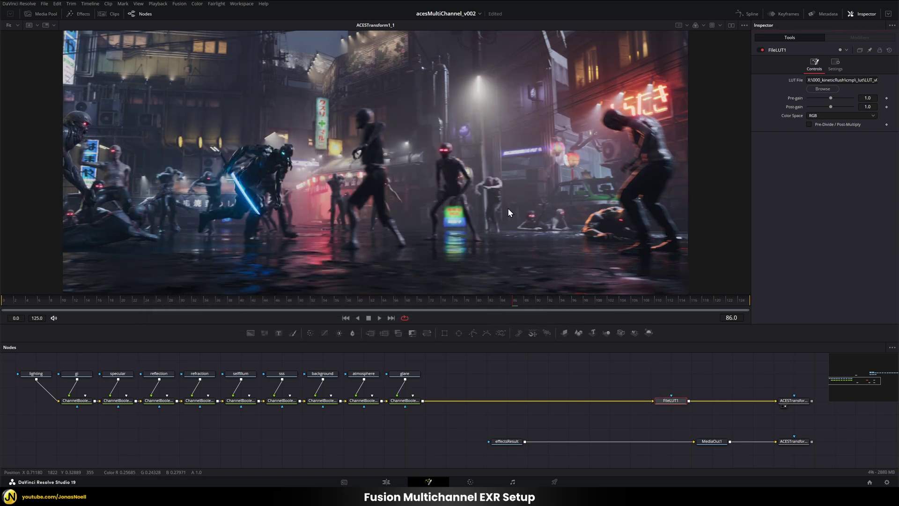
Compare the rebuilt image with the LUT applied against the original composite in the viewer.
left_click(793, 401)
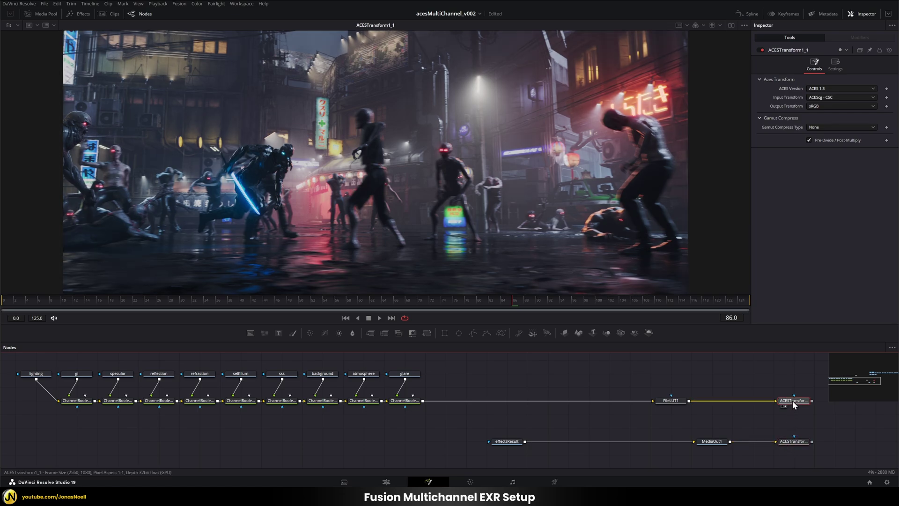
key("1")
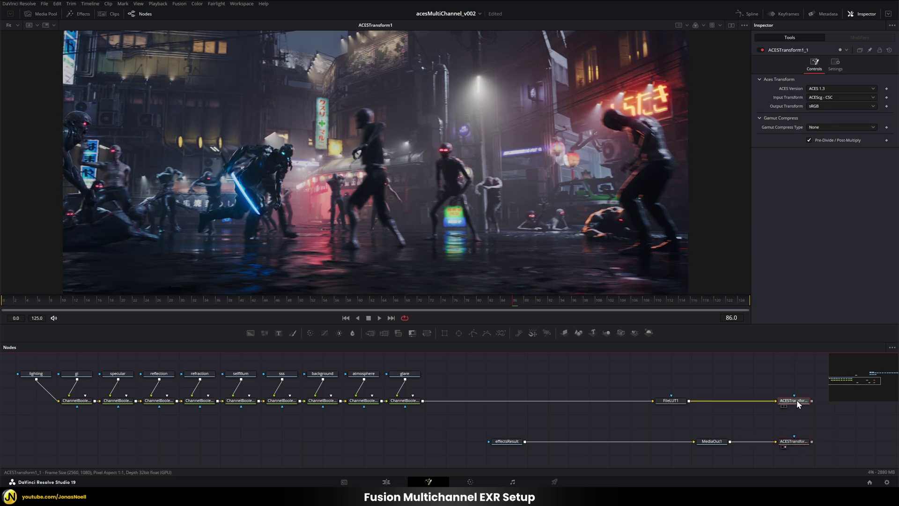
left_click(798, 440)
key("1")
key("1")
key("1")
key("1")
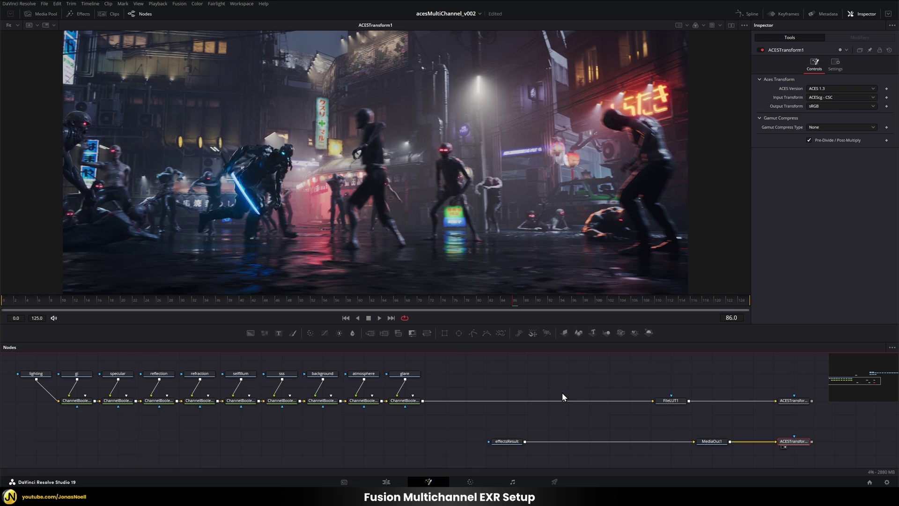
left_click(801, 401)
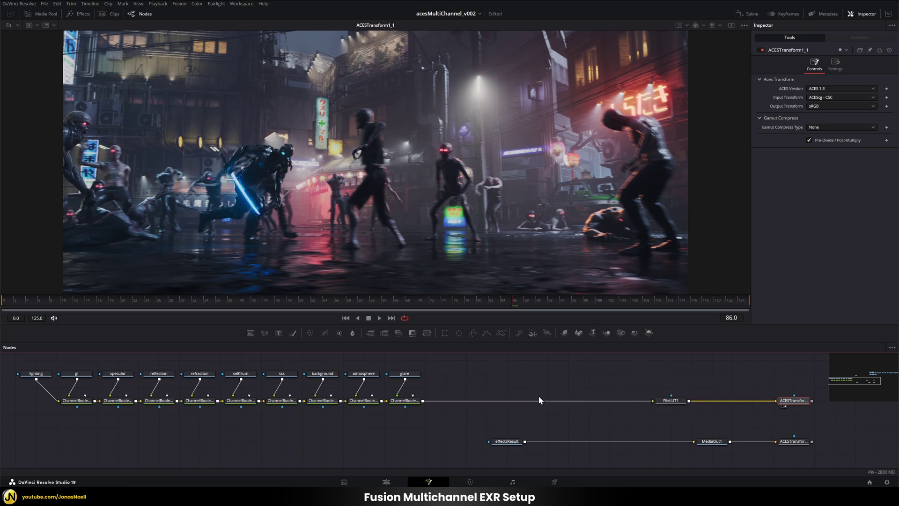
Paste the Vignette node and insert it in line between the last Channel Booleans node and the File LUT node.
left_click_drag(543, 390, 543, 432)
key("ctrl+v")
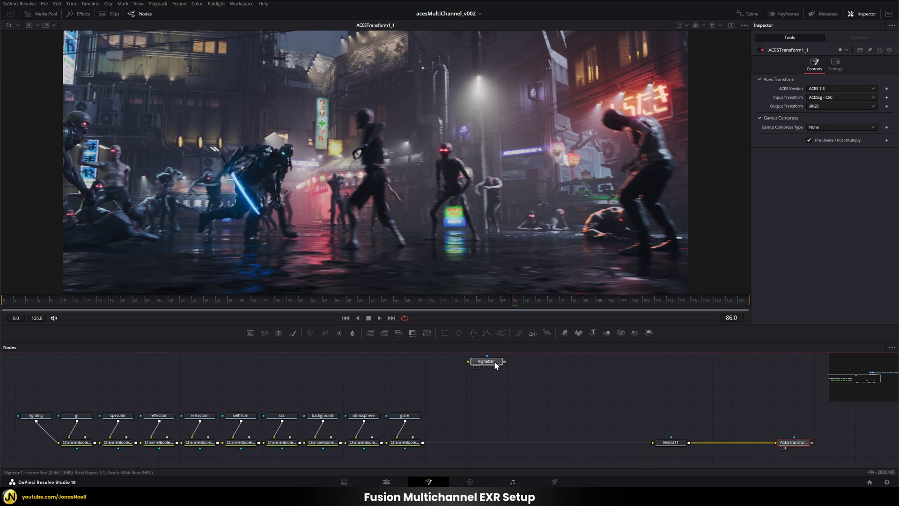
left_click_drag(495, 369, 537, 407)
left_click(534, 403)
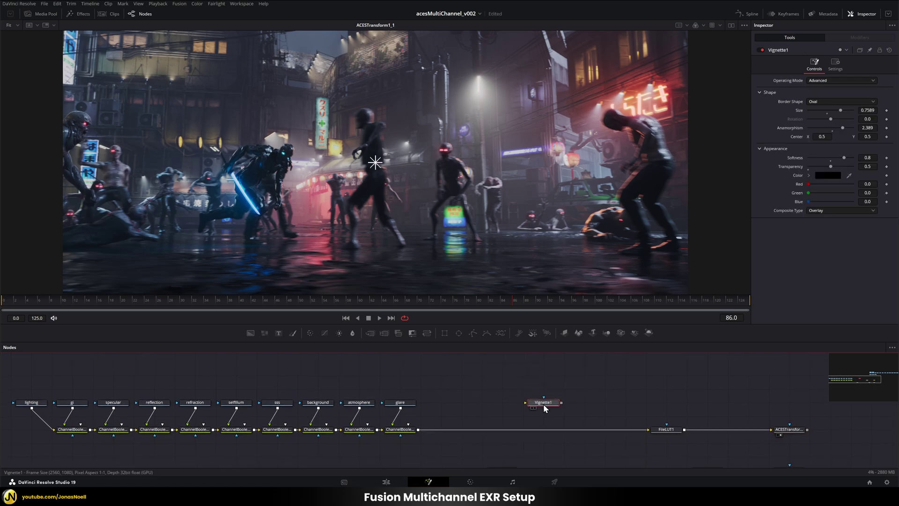
scroll(562, 388, "down", 3)
scroll(562, 389, "right", 3)
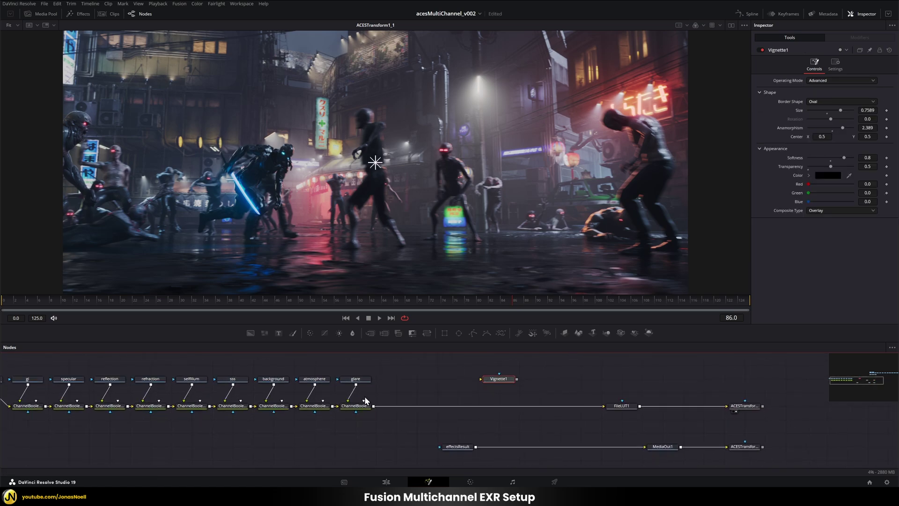
left_click_drag(373, 406, 604, 406)
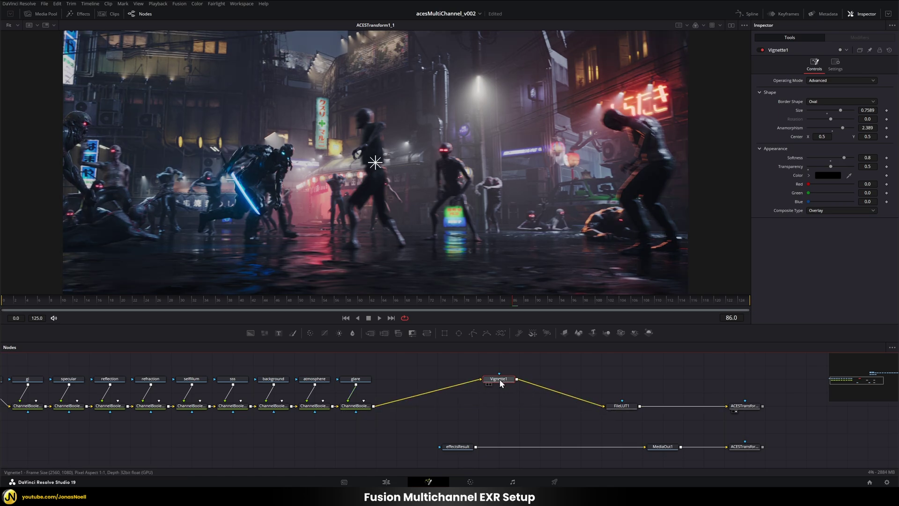
left_click_drag(499, 378, 500, 405)
Compare the rebuilt image with the vignette applied against the original composite, and return the viewer to the rebuilt image.
left_click(746, 406)
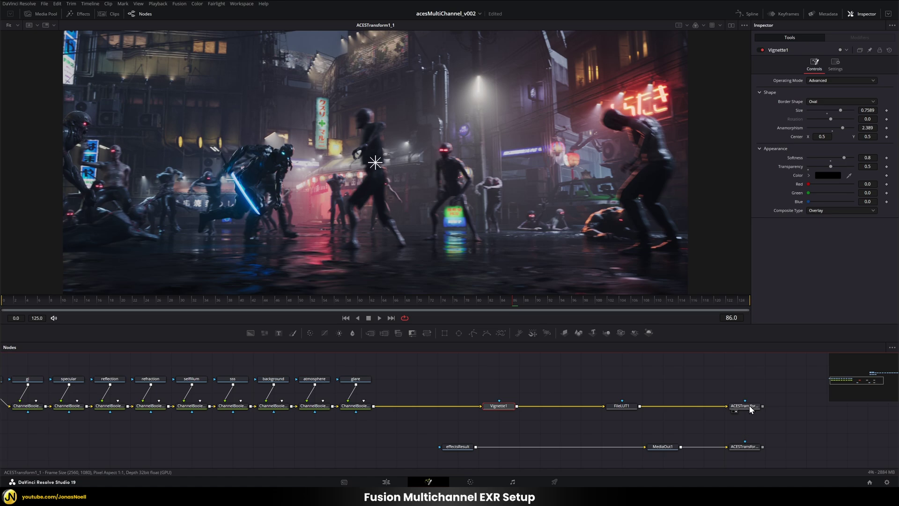
left_click(743, 446)
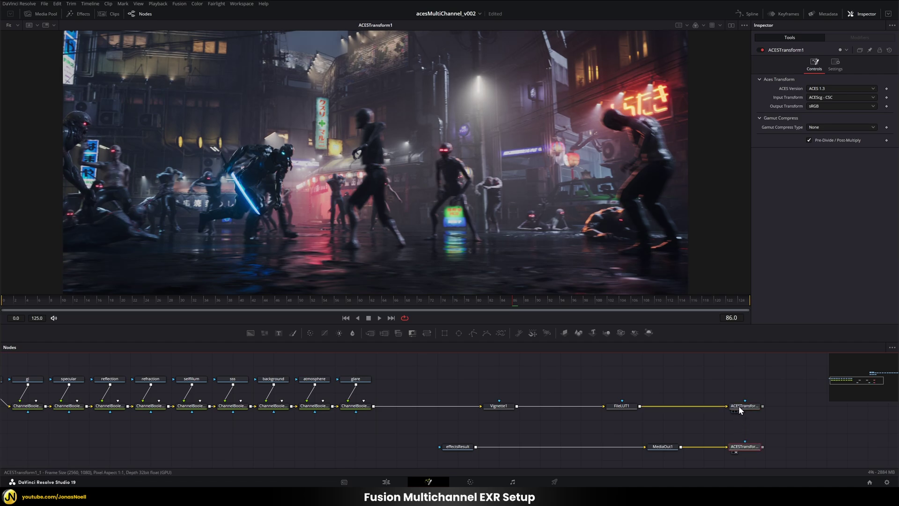
left_click(740, 408)
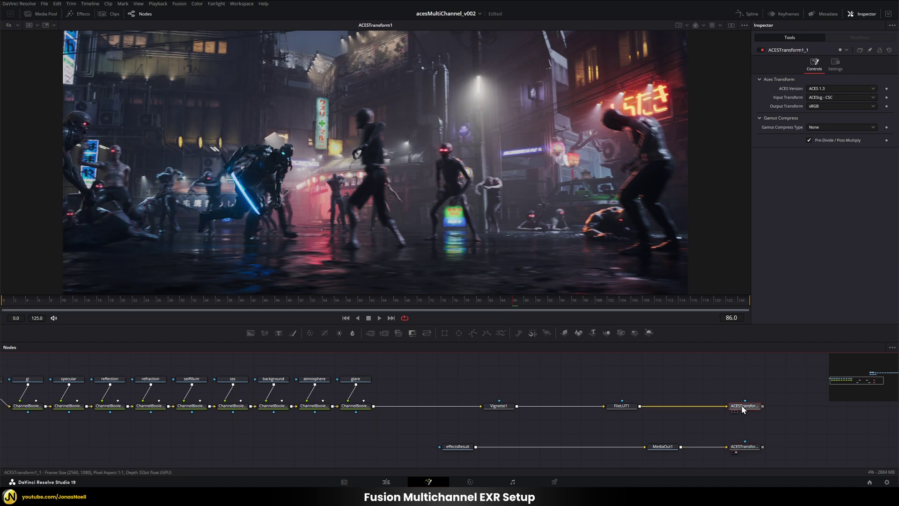
key("1")
Add a Color Corrector node after the selfIllum pass and raise its gain.
scroll(74, 402, "left", 3)
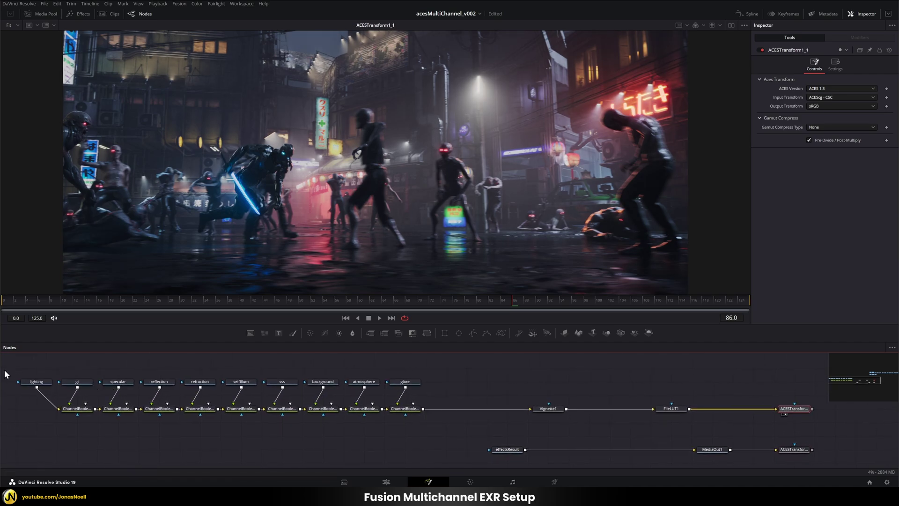
left_click_drag(6, 373, 434, 428)
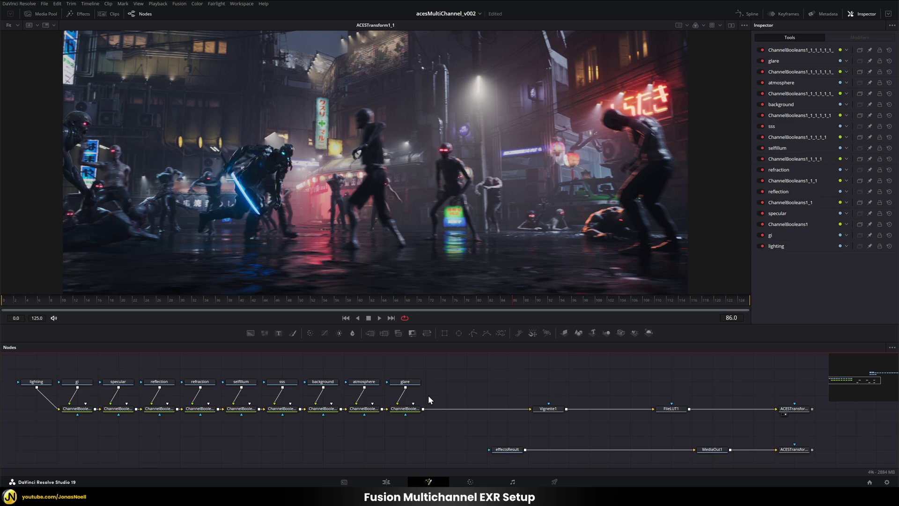
left_click(247, 384)
key("shift+space")
type("File LUT")
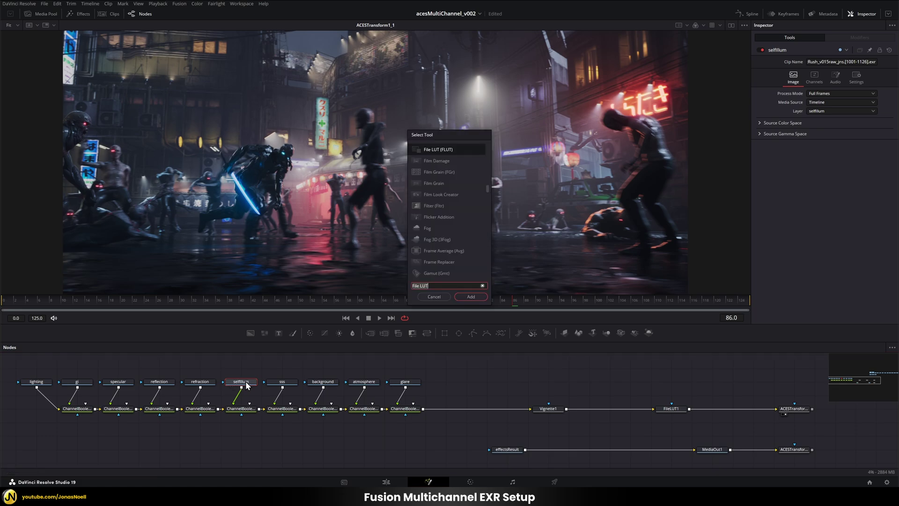
type("col")
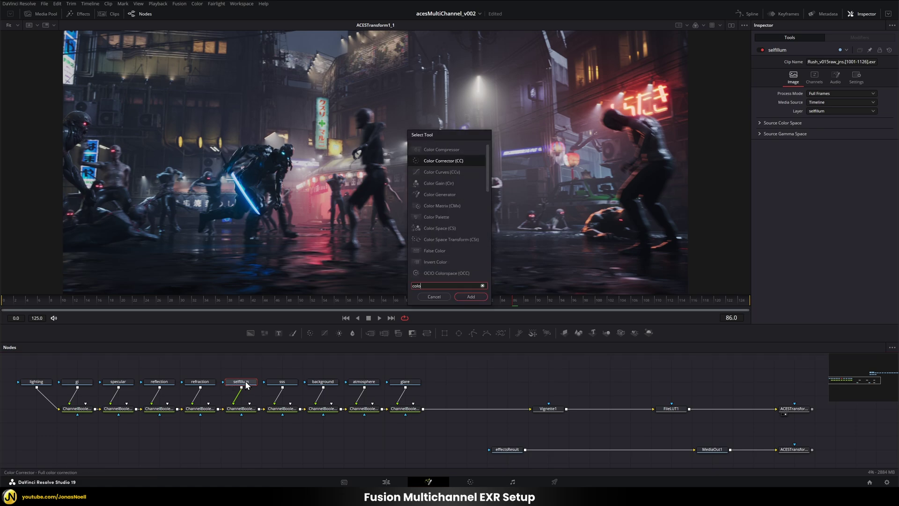
type("or Corrector")
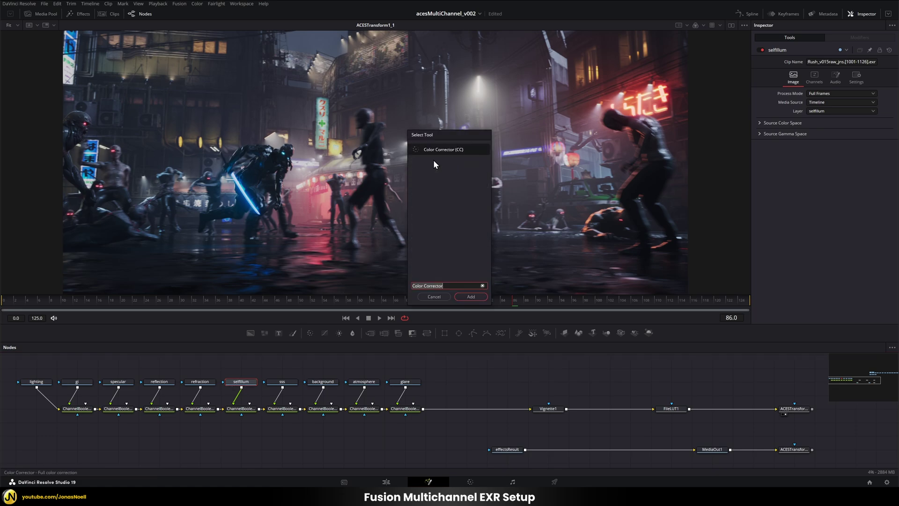
left_click(470, 296)
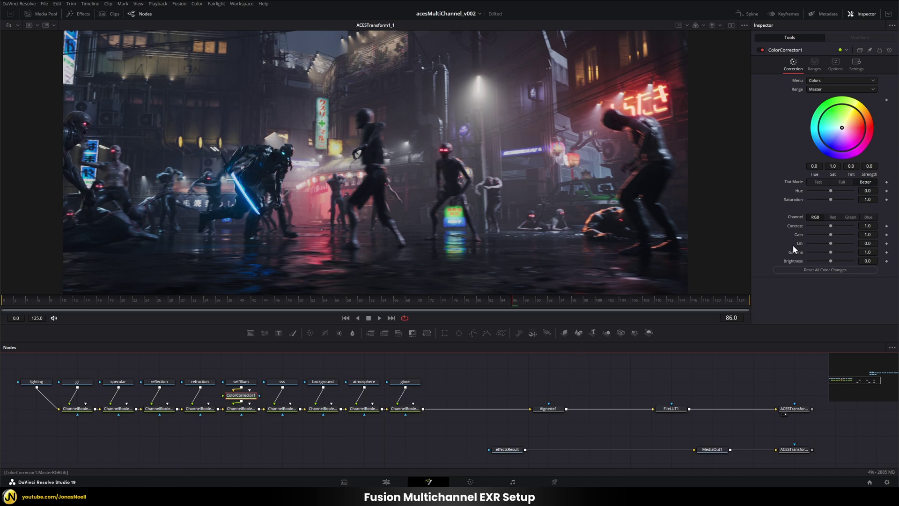
mouse_move(830, 233)
left_mouse_down()
mouse_move(852, 234)
mouse_move(826, 239)
mouse_move(853, 239)
mouse_move(844, 235)
left_mouse_up()
Add a Color Corrector node after the atmosphere pass and raise its gain to 2.52 and its gamma to 1.67.
left_click(360, 383)
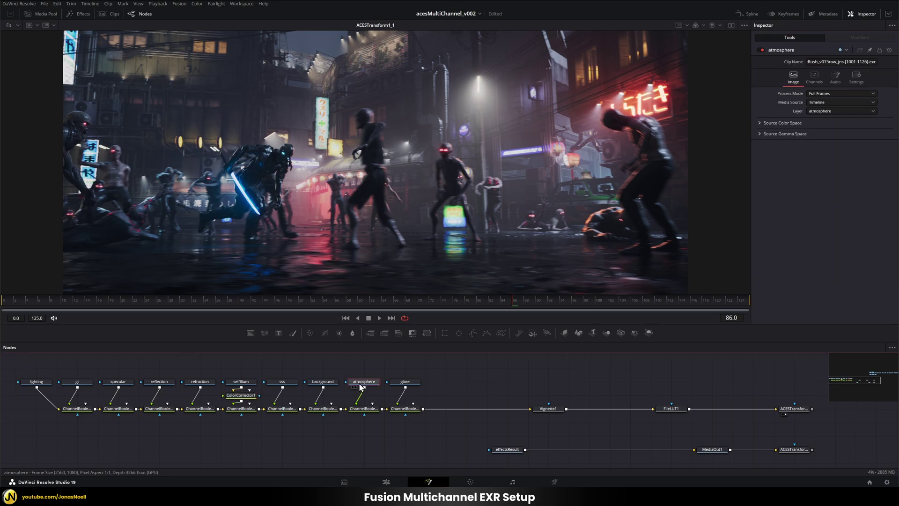
key("shift+space")
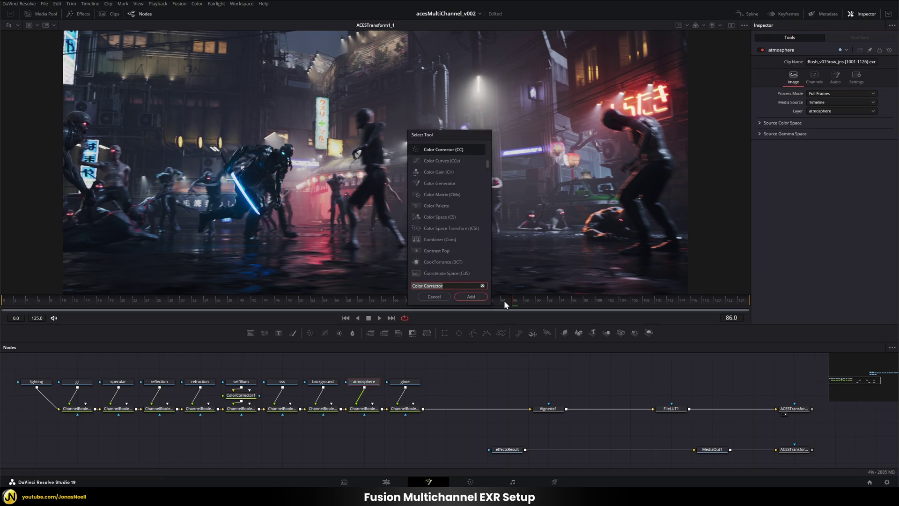
left_click(472, 297)
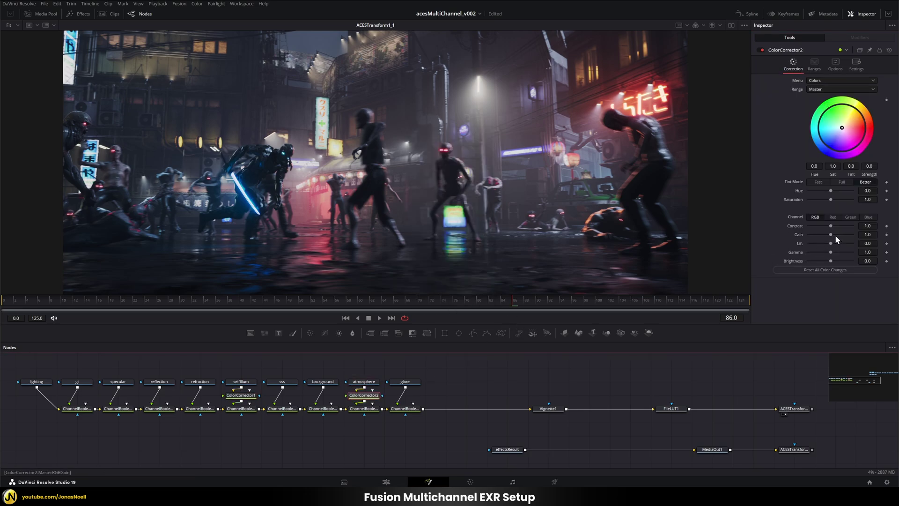
mouse_move(835, 234)
left_mouse_down()
mouse_move(848, 234)
mouse_move(823, 237)
mouse_move(841, 237)
mouse_move(831, 252)
mouse_move(838, 252)
left_mouse_up()
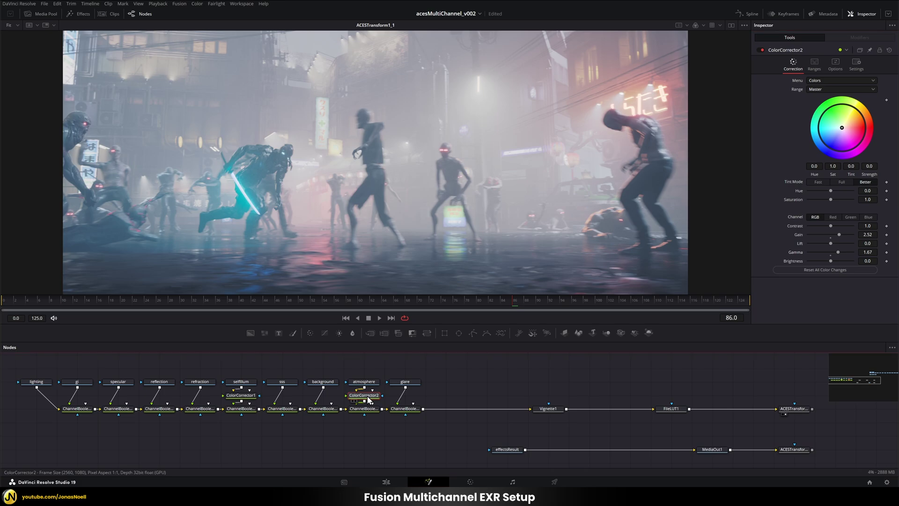
Delete the Color Corrector nodes from the atmosphere and selfIllum passes.
key("Delete")
left_click(245, 396)
key("Delete")
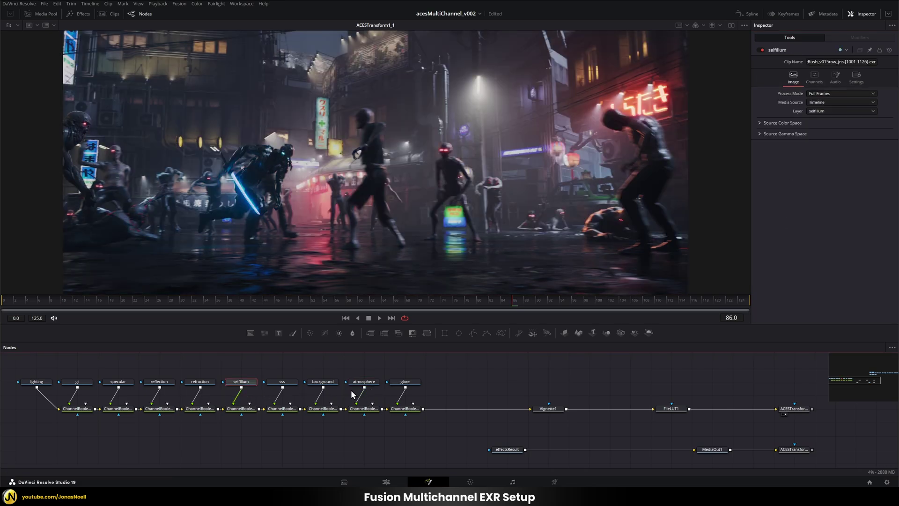
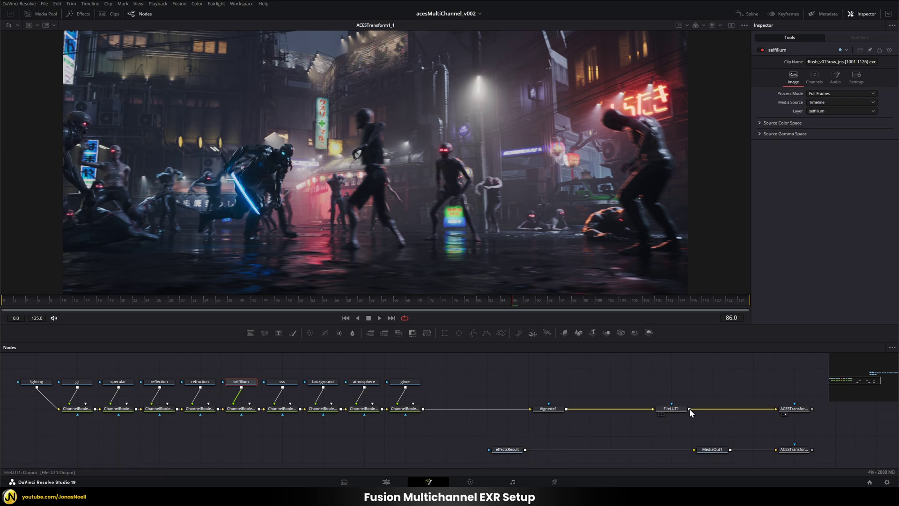
Connect the File LUT node's output to MediaOut1 in place of effectsResult, and switch to the Edit page.
left_click_drag(689, 408, 694, 451)
left_click(709, 451)
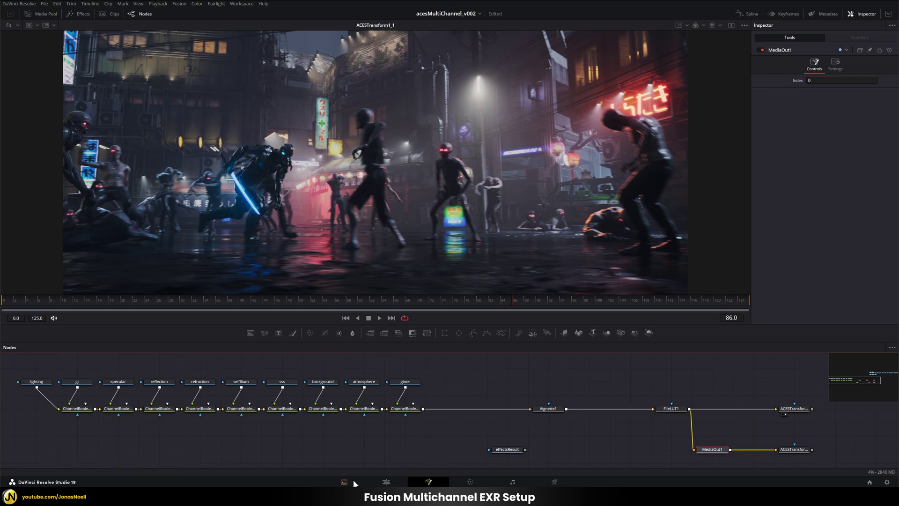
left_click(389, 484)
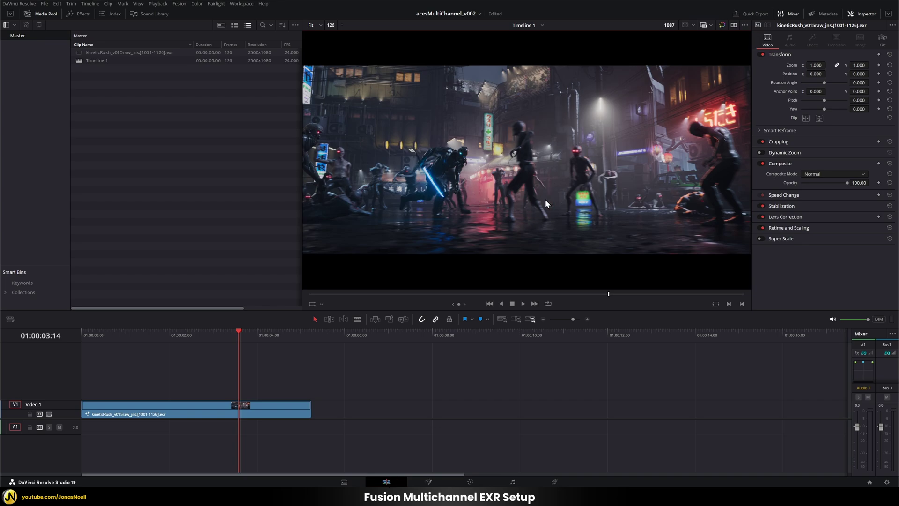
Inspect the rebuilt composite at several frames of the clip on the timeline.
left_click(174, 338)
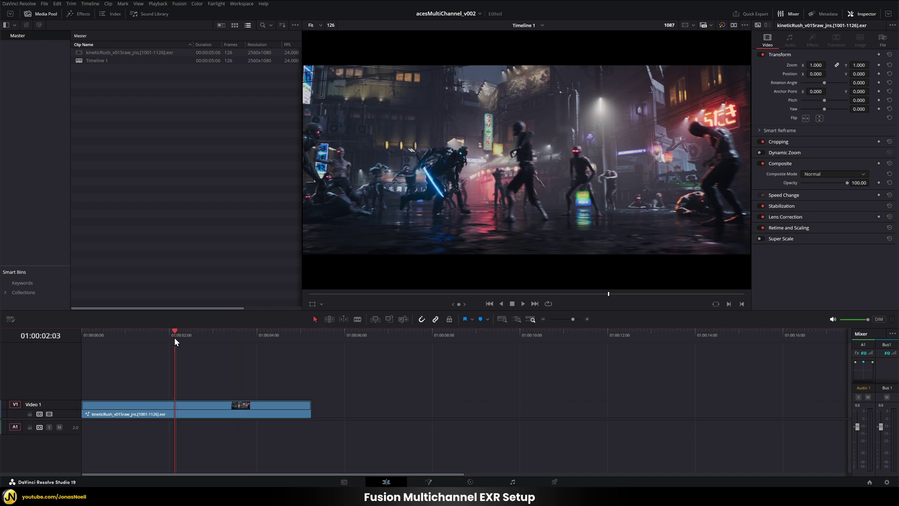
left_click(137, 335)
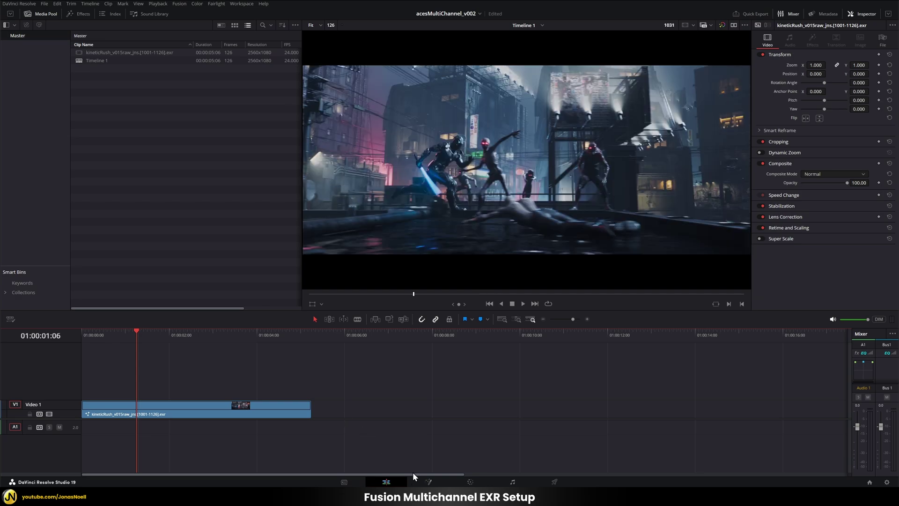
left_click(204, 336)
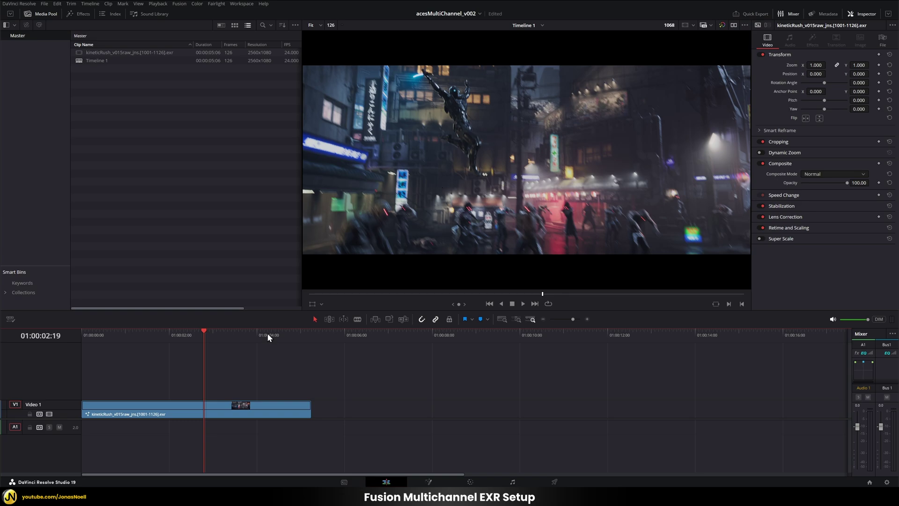
left_click(235, 338)
Compare the rebuilt image's ACES Transform output on the Fusion page with the clip on the Color page, and return to the Edit page.
left_click(437, 484)
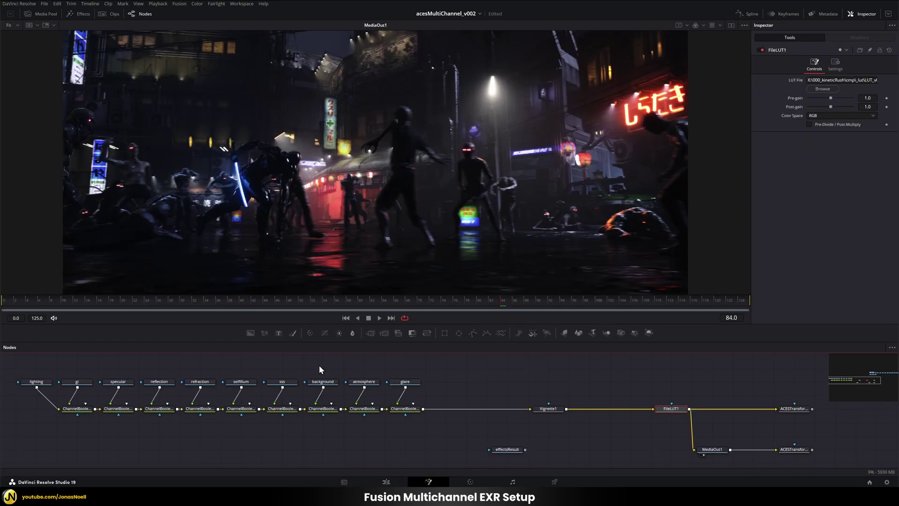
left_click(792, 409)
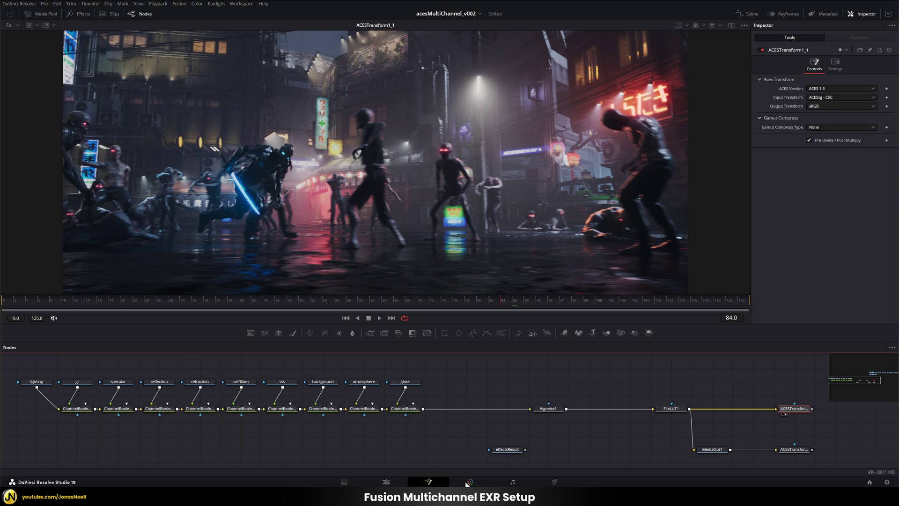
left_click(470, 481)
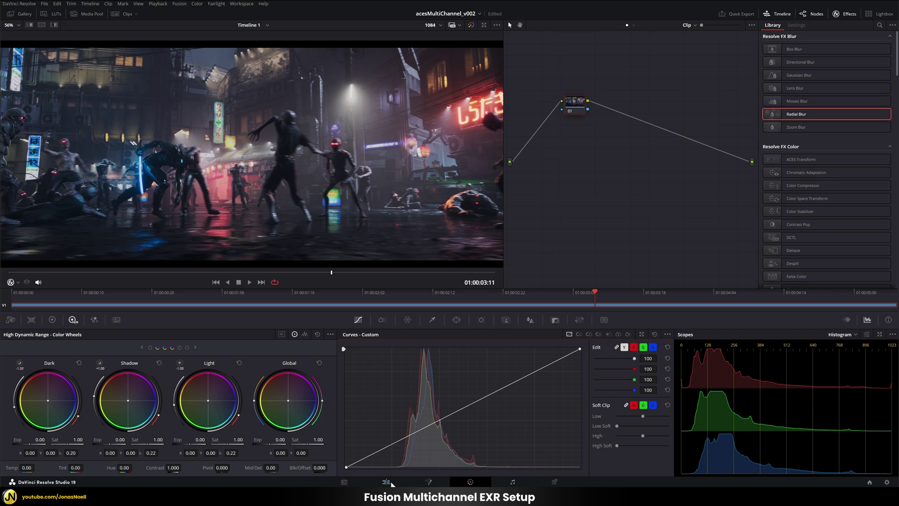
left_click(387, 482)
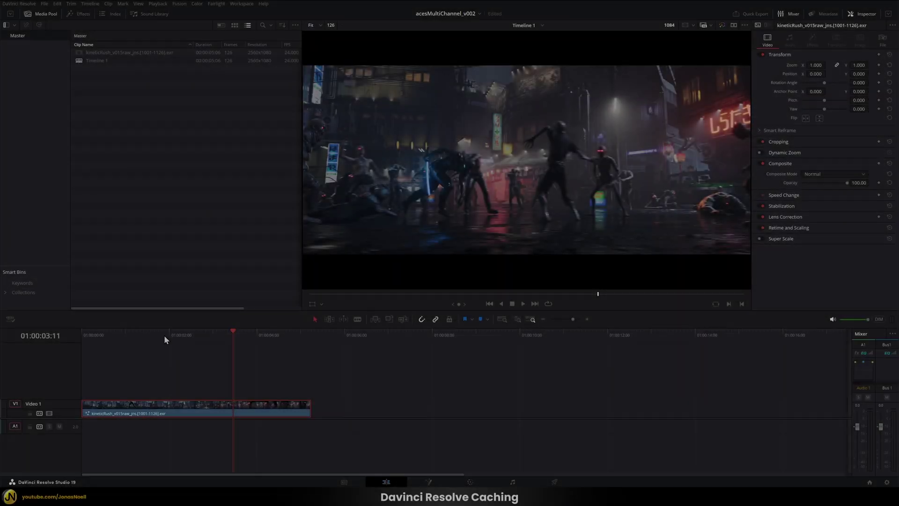
Jump between different points of the uncached clip to check how quickly its frames update.
left_click(168, 332)
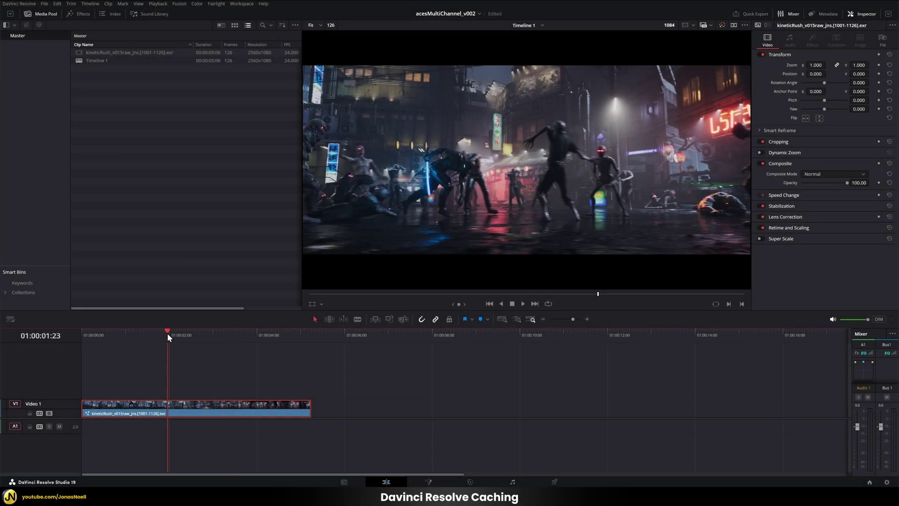
left_click(200, 338)
left_click(237, 337)
left_click(254, 333)
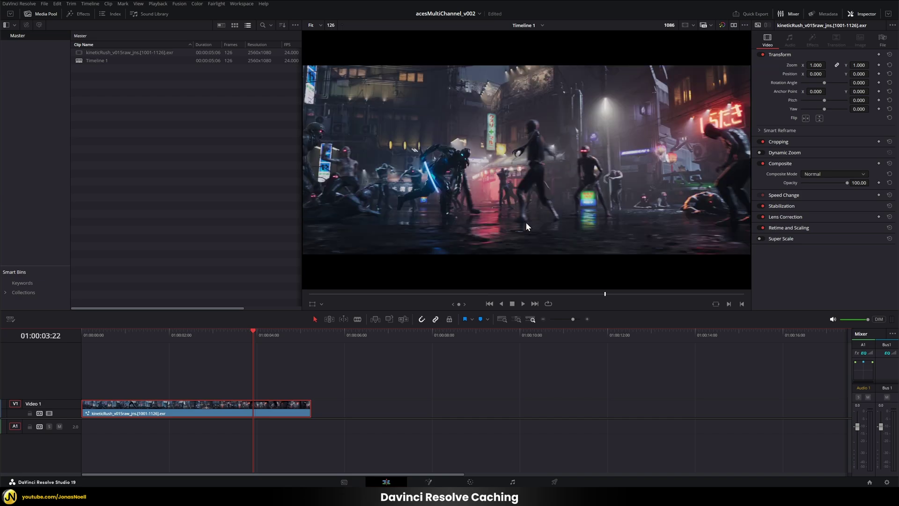
left_click(268, 336)
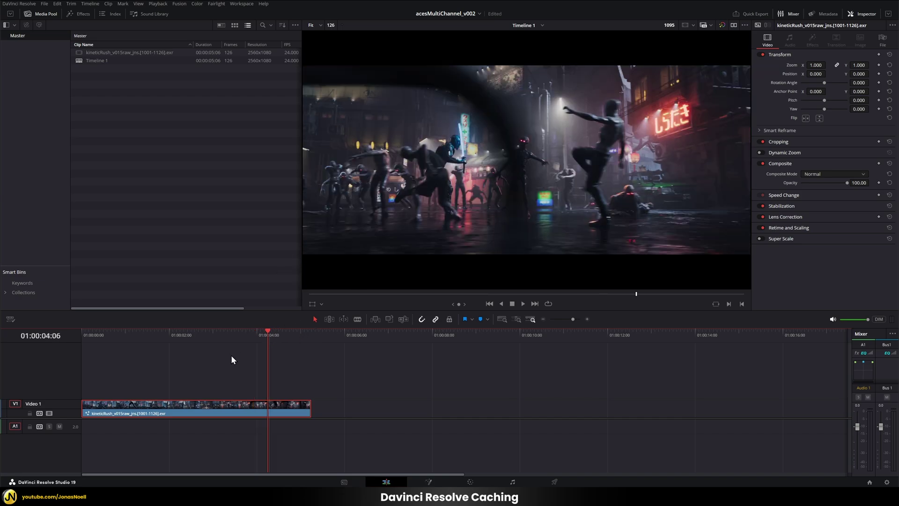
left_click(212, 335)
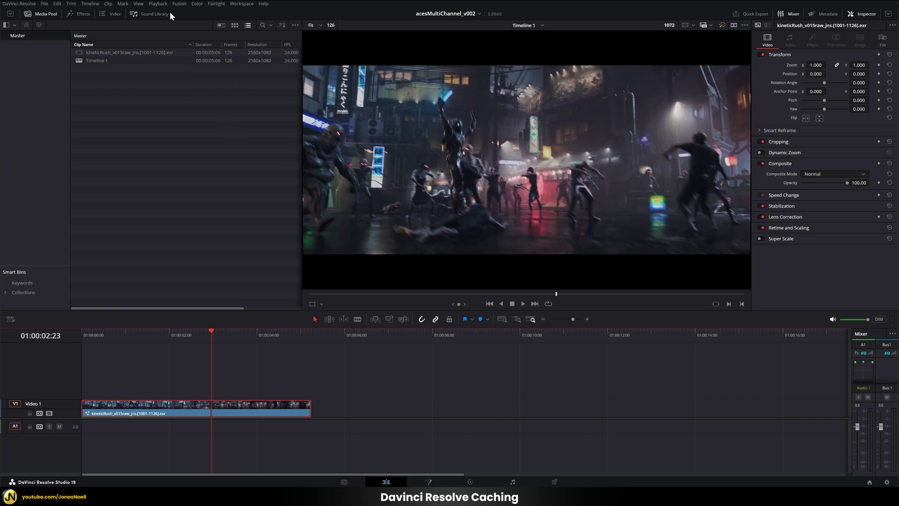
Set the playback render cache mode to User.
left_click(162, 5)
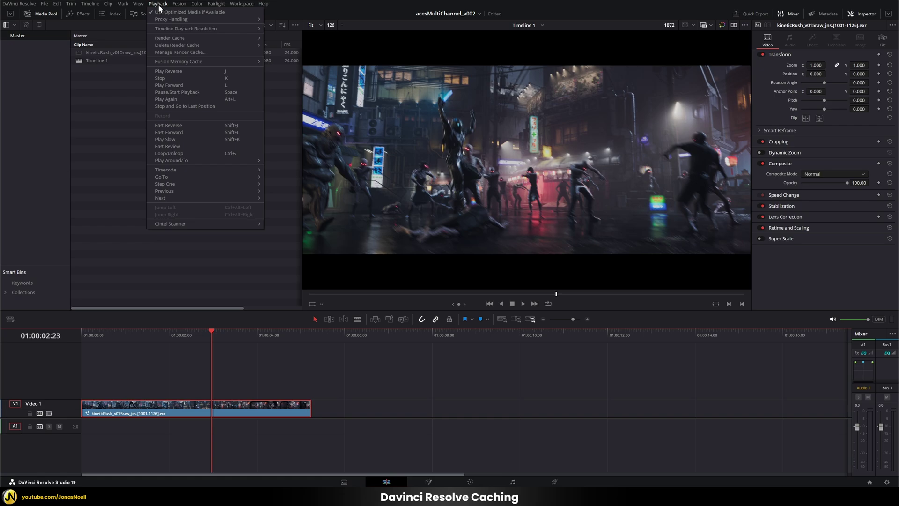
mouse_move(157, 38)
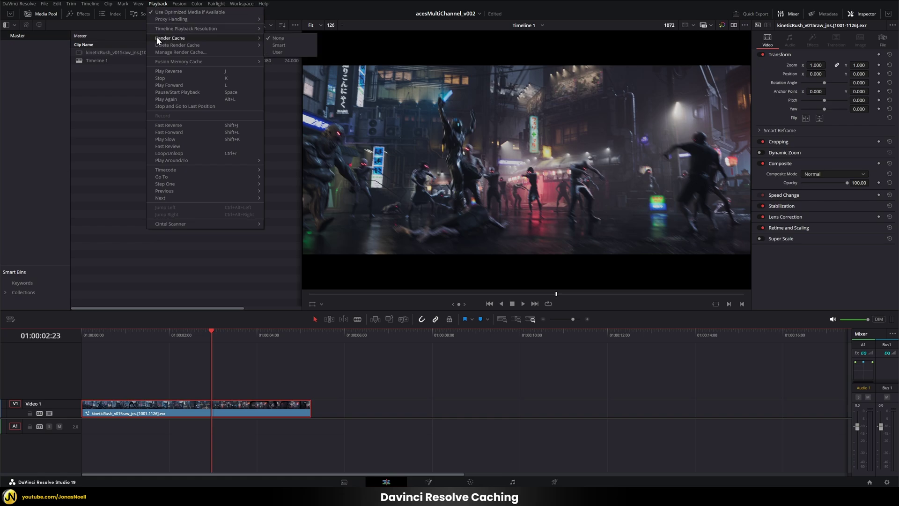
left_click(282, 52)
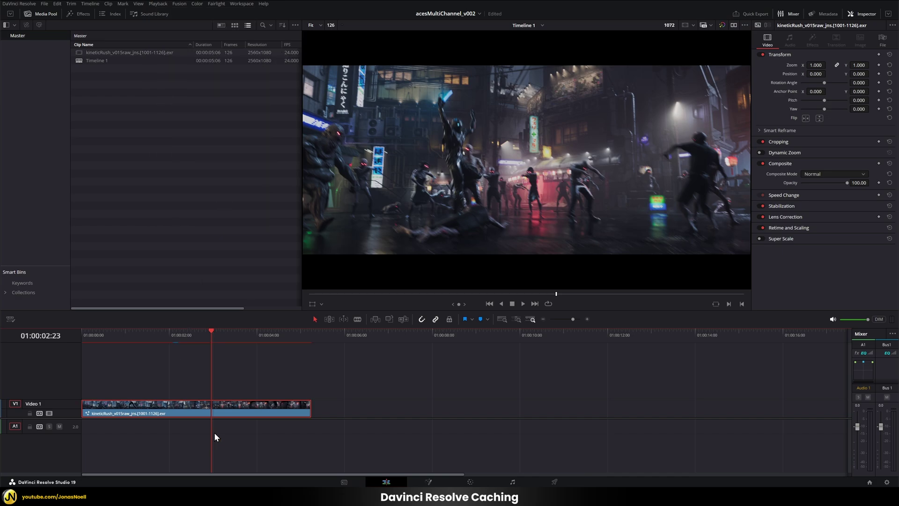
Turn on Render Cache Fusion Output for the kineticRush EXR clip on Video 1.
right_click(229, 406)
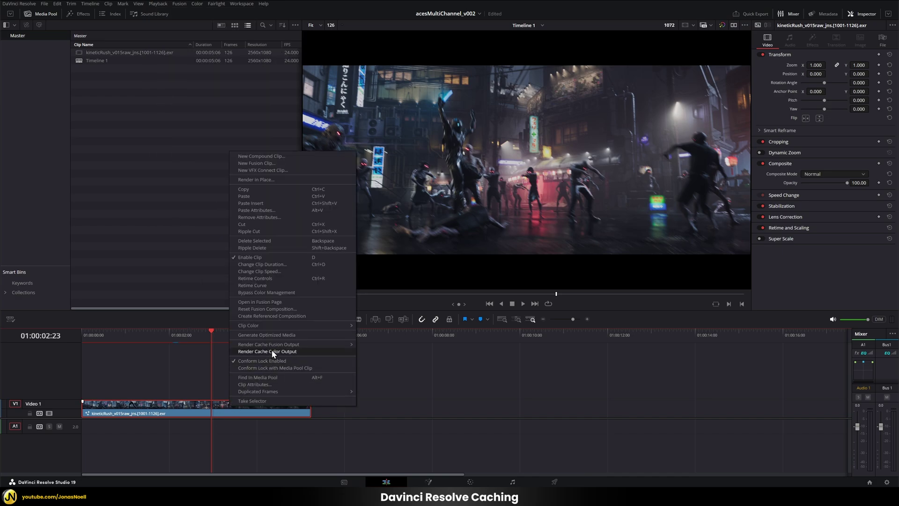
mouse_move(256, 345)
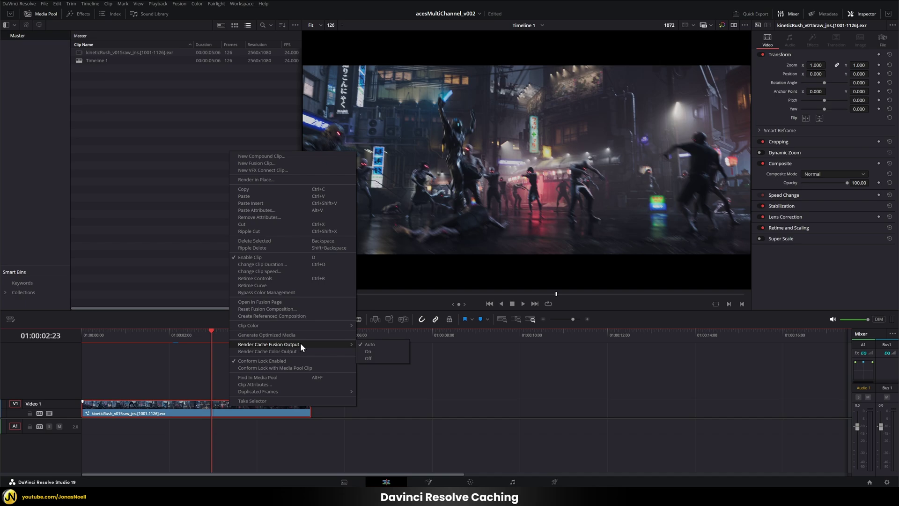
left_click(372, 351)
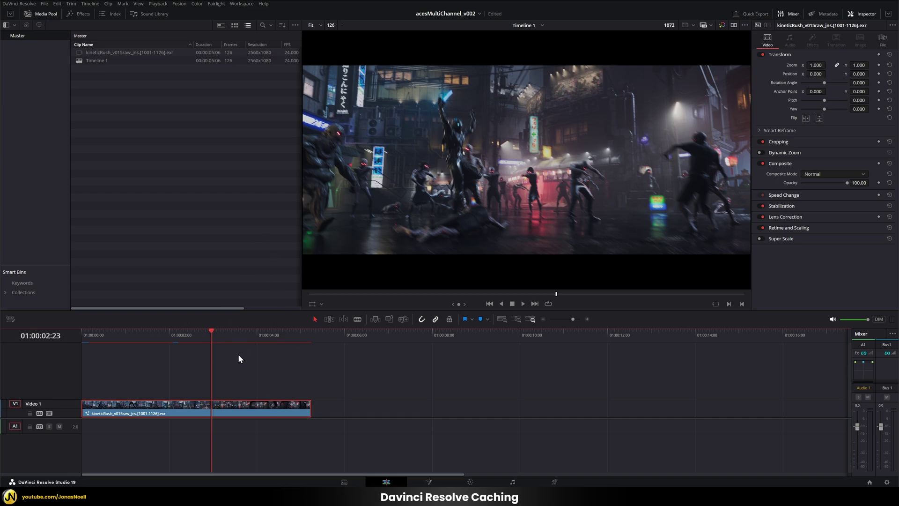
Set the project's render cache format to DNxHR 444 - HDR and save the project settings.
left_click(47, 4)
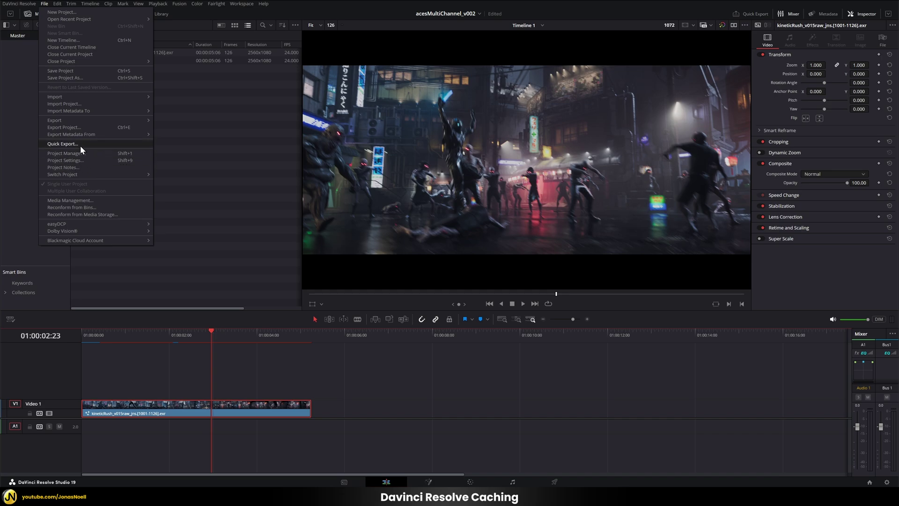
left_click(73, 161)
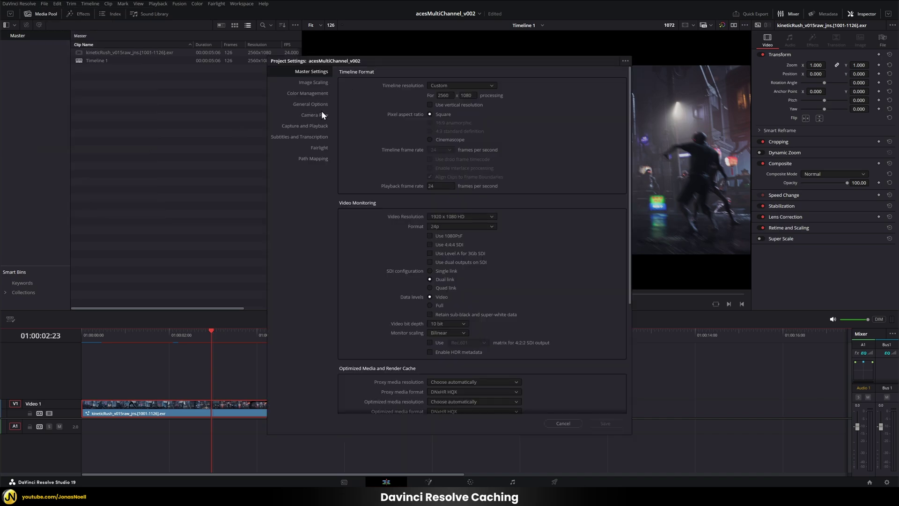
scroll(543, 254, "down", 5)
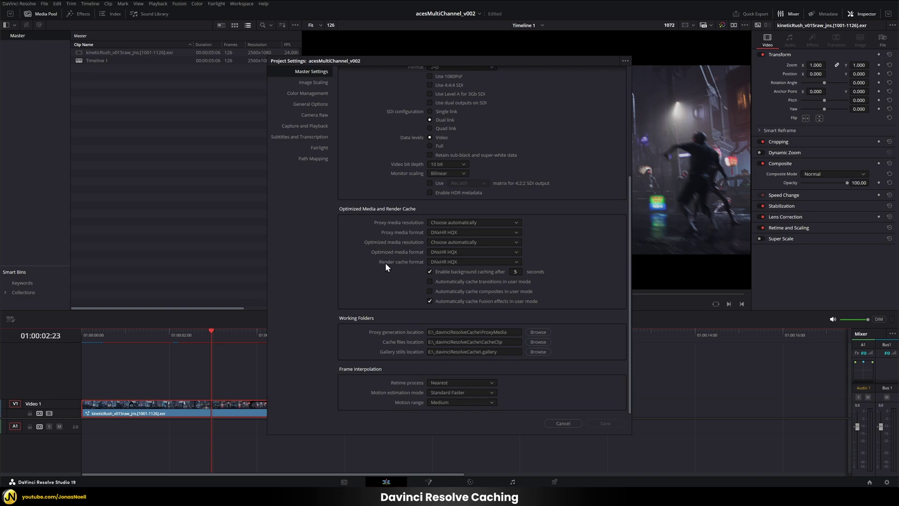
left_click(457, 261)
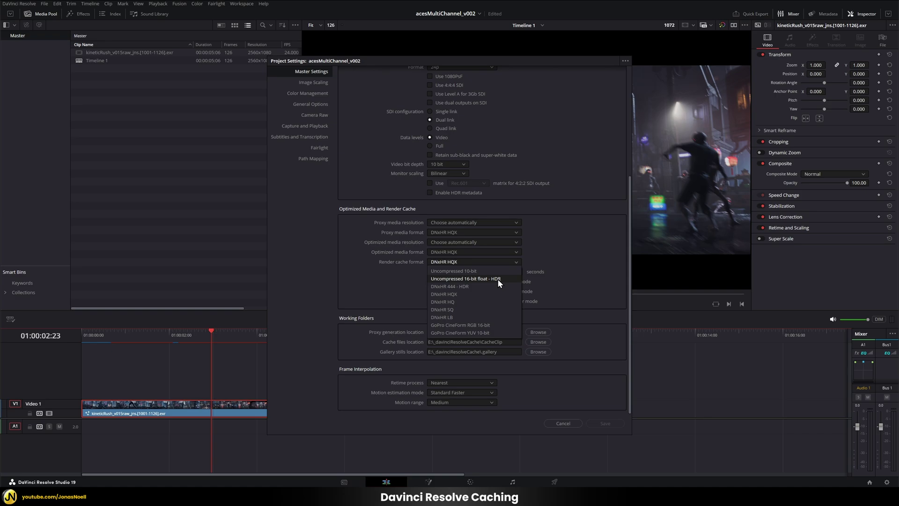
left_click(443, 286)
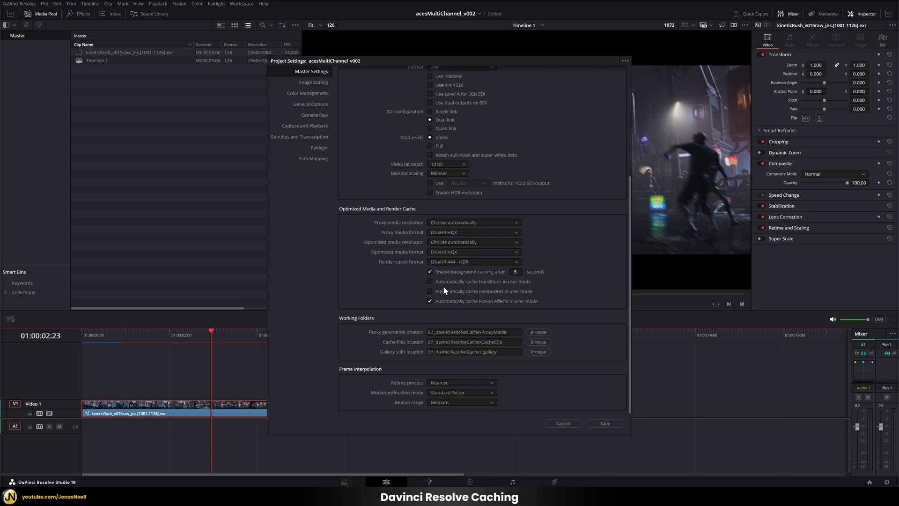
left_click(601, 421)
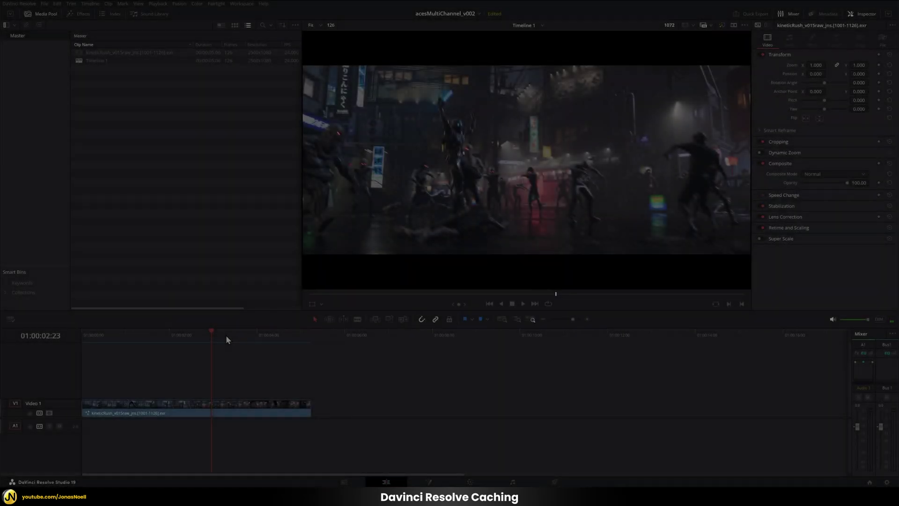
Scrub and play back the cached kineticRush clip on the timeline to check its playback speed.
left_click(260, 333)
left_click_drag(259, 333, 97, 339)
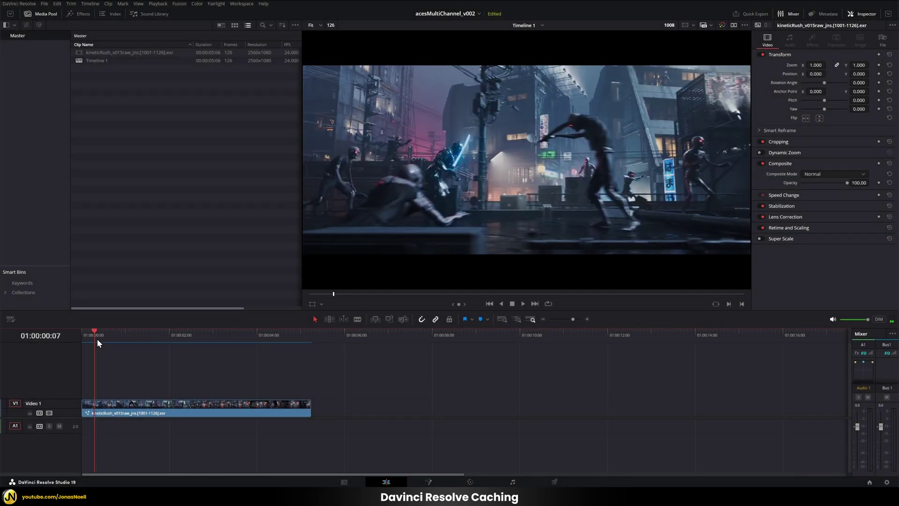
key("space")
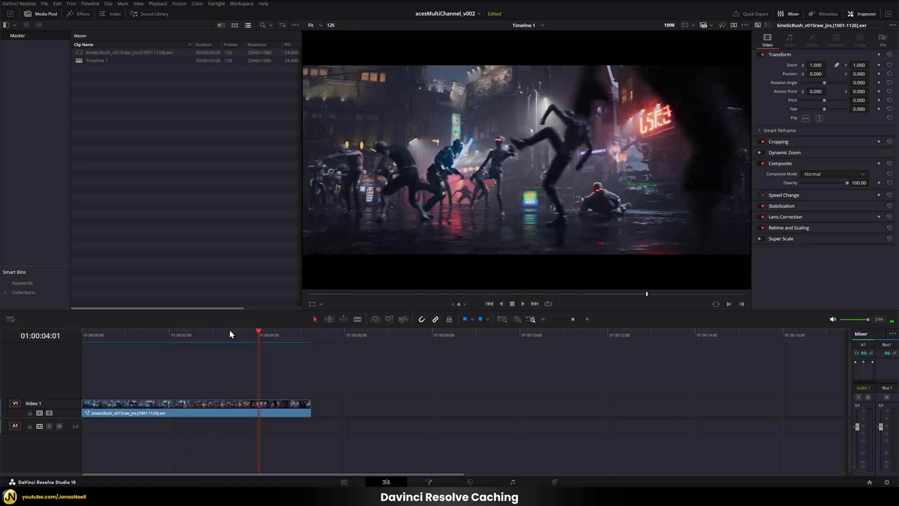
left_click(217, 331)
left_click_drag(218, 338, 184, 338)
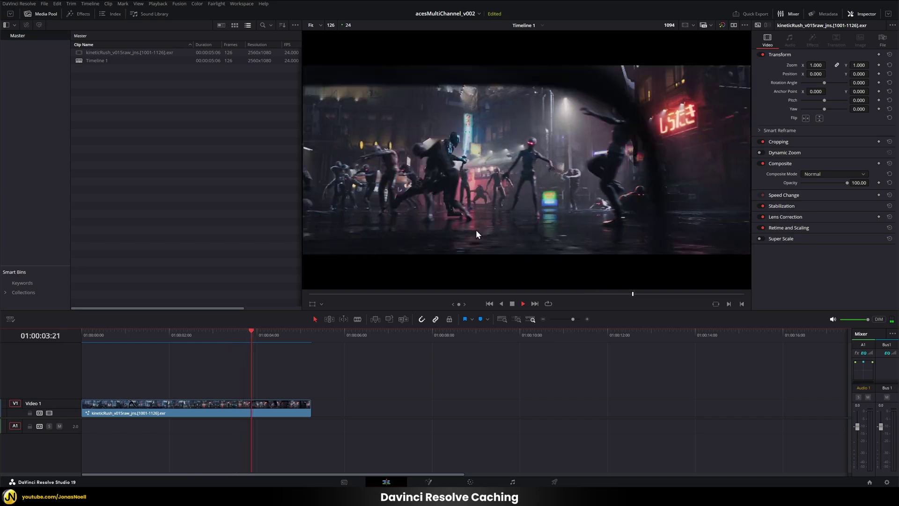
left_click_drag(277, 327, 175, 338)
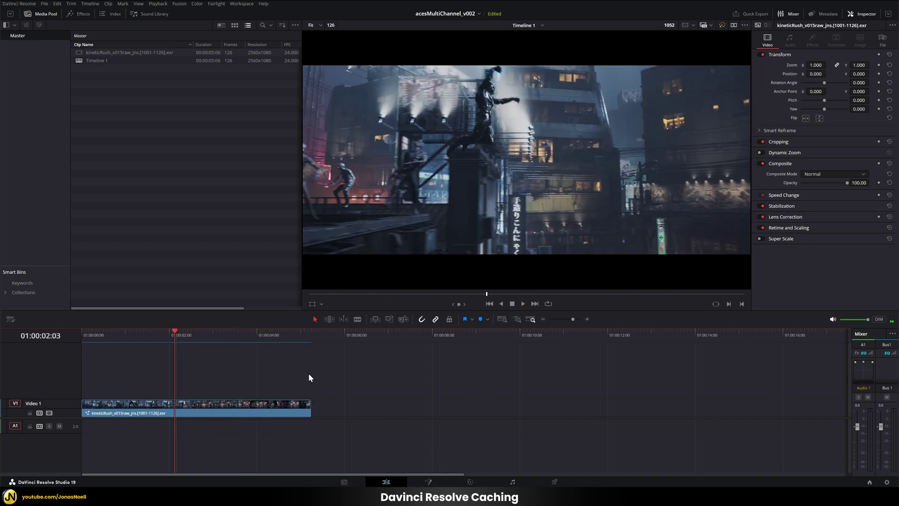
On the Color page, lower the clip's HDR Global exposure to about -1.22 and slightly lift its custom curve.
left_click(471, 482)
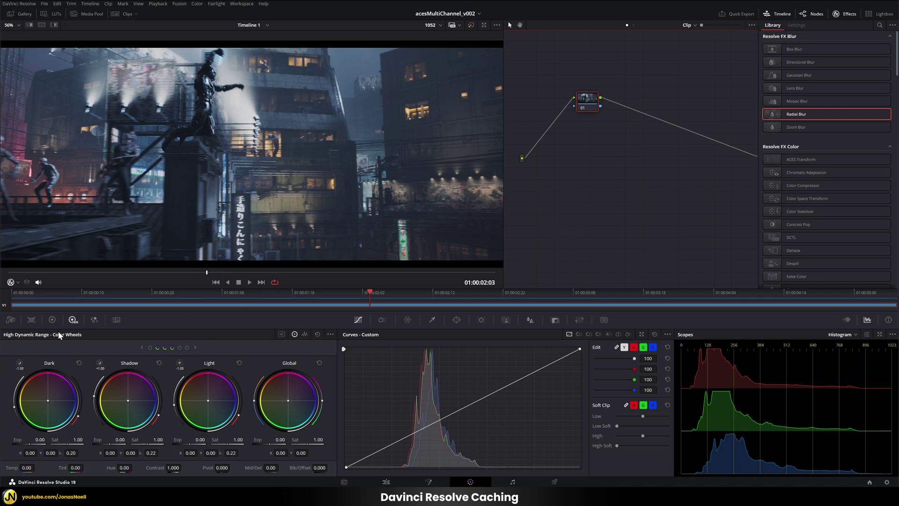
left_click(52, 319)
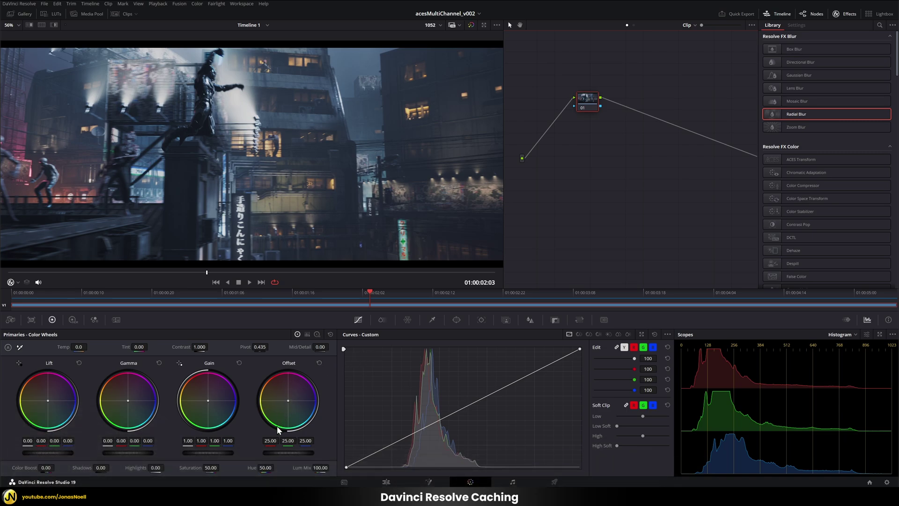
left_click(71, 319)
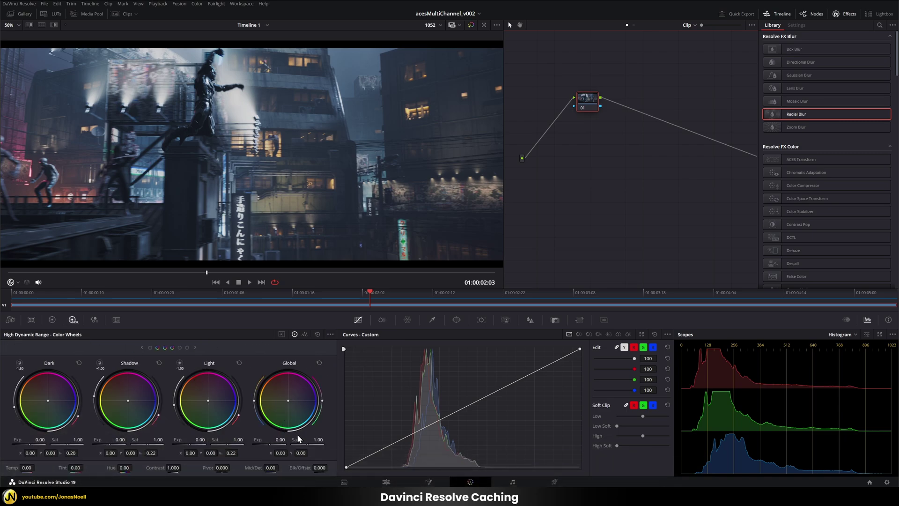
mouse_move(280, 439)
left_mouse_down()
mouse_move(253, 439)
mouse_move(262, 439)
left_mouse_up()
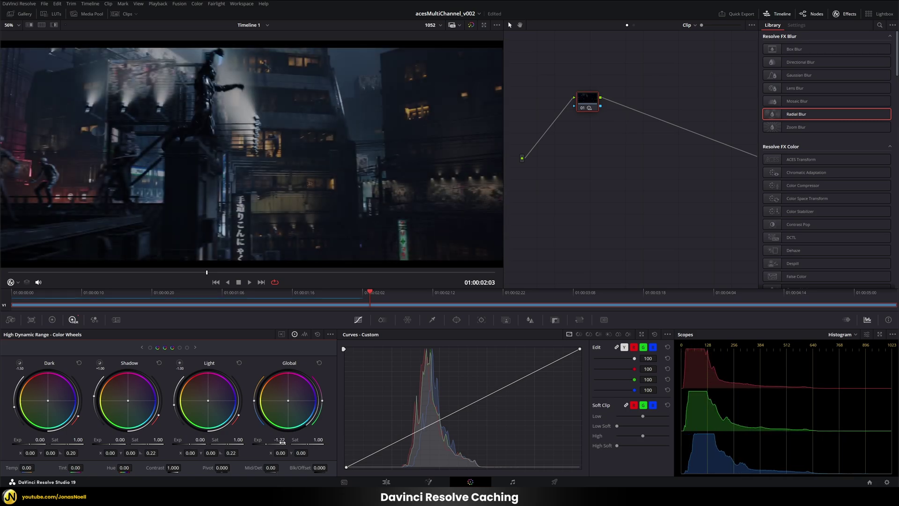
mouse_move(442, 421)
left_mouse_down()
mouse_move(428, 408)
mouse_move(445, 436)
mouse_move(414, 403)
mouse_move(436, 409)
left_mouse_up()
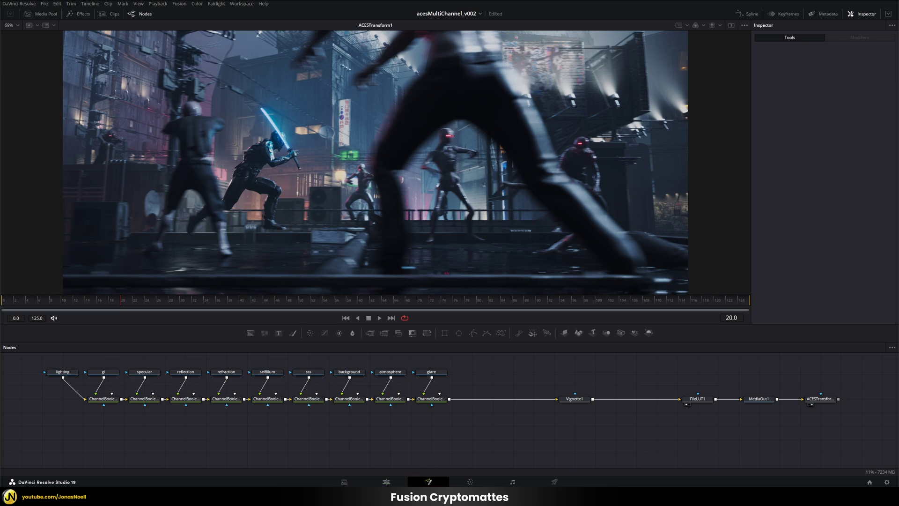
Add a Loader node for the kineticRush_v015raw_jns EXR sequence, starting at frame 1001, and place it below the pass nodes.
left_click_drag(22, 359, 841, 418)
left_click_drag(452, 426, 33, 366)
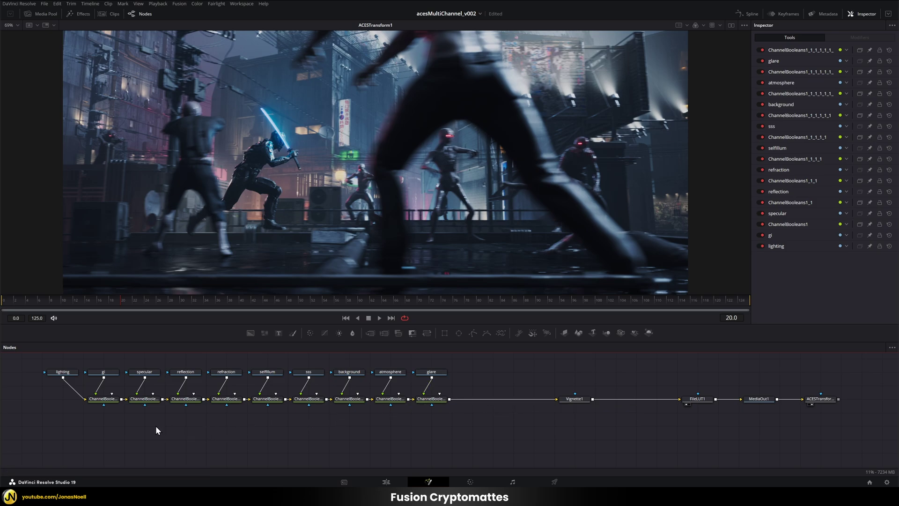
key("ctrl+s")
key("shift+space")
type("loa")
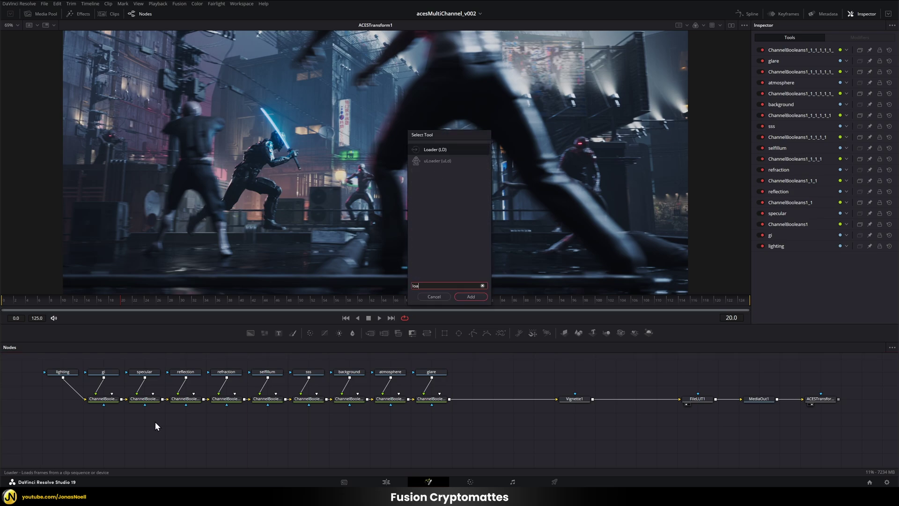
key("Return")
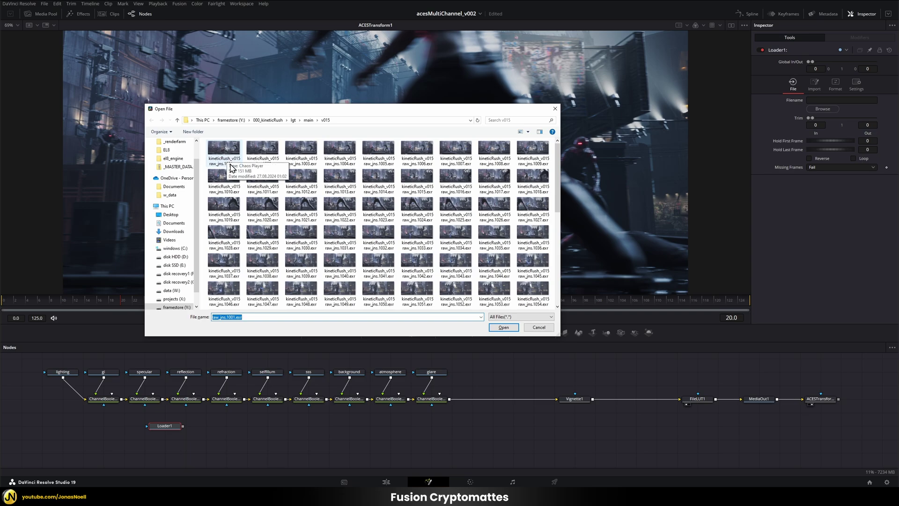
left_click(224, 149)
left_click(504, 327)
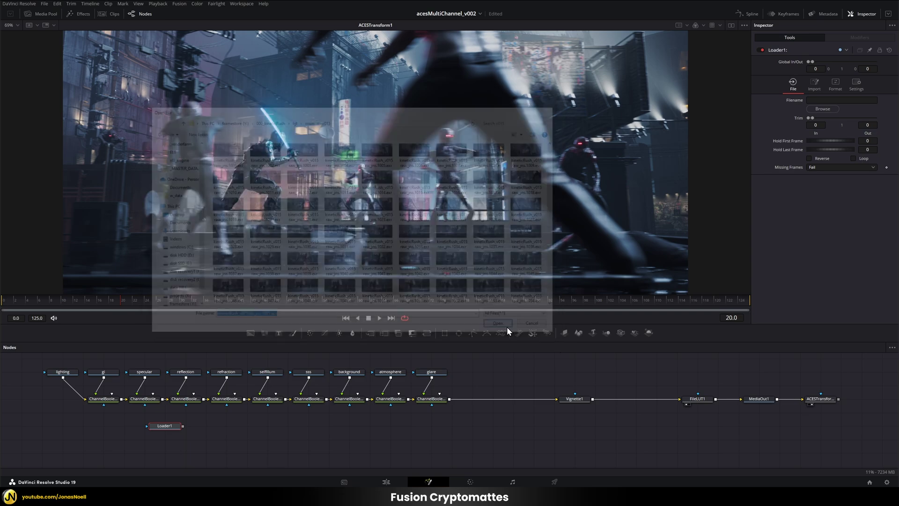
left_click_drag(166, 426, 146, 439)
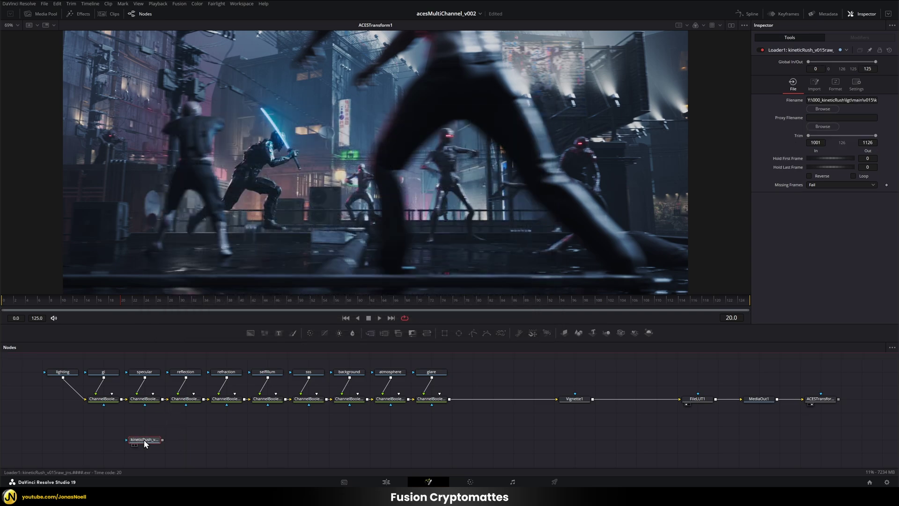
Look up the Cryptomatte plug-in in Reactor's package list, and close Reactor.
left_click(241, 4)
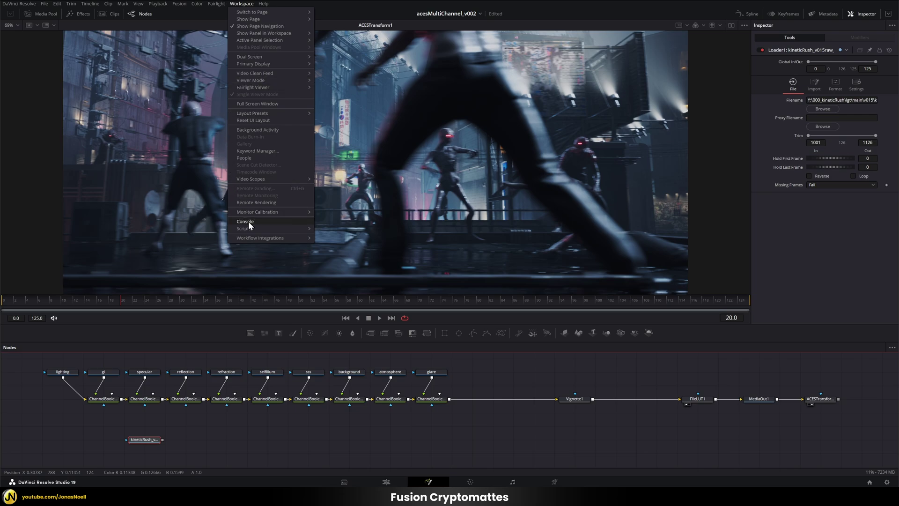
mouse_move(248, 228)
mouse_move(352, 238)
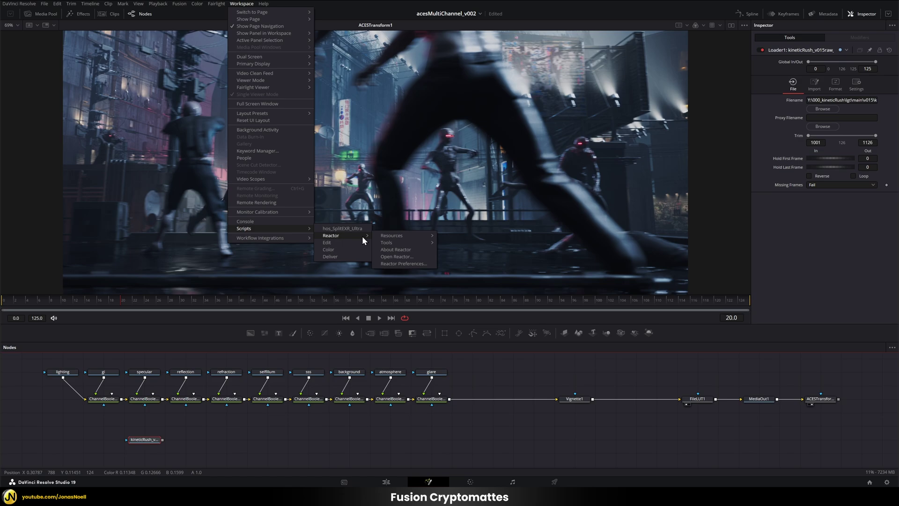
left_click(394, 256)
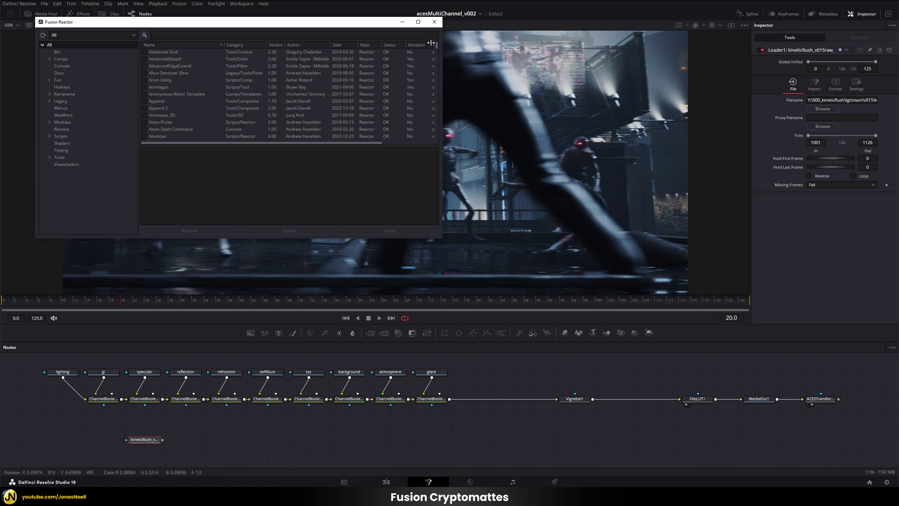
left_click_drag(437, 45, 437, 57)
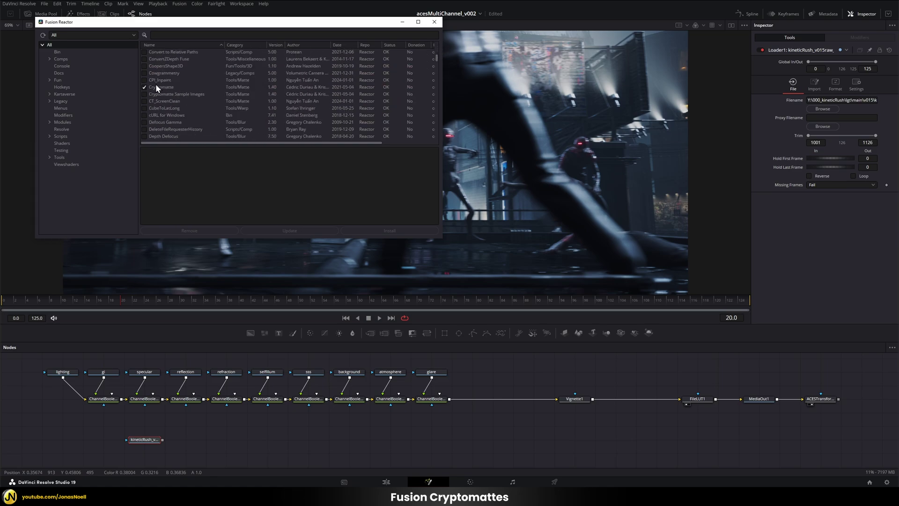
left_click(434, 22)
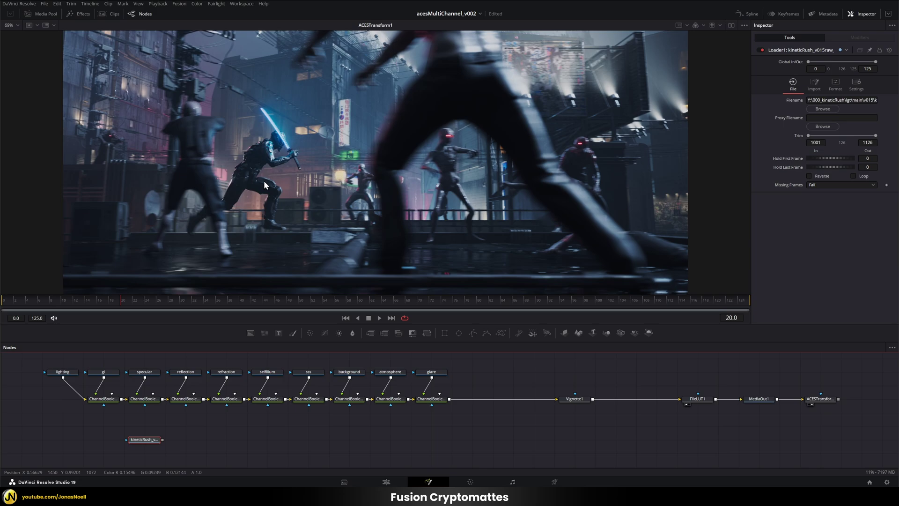
Add a Cryptomatte node, connect the new EXR Loader to it and show its output in the viewer.
left_click(186, 439)
key("shift+space")
type("loa")
key("BackSpace")
key("BackSpace")
key("BackSpace")
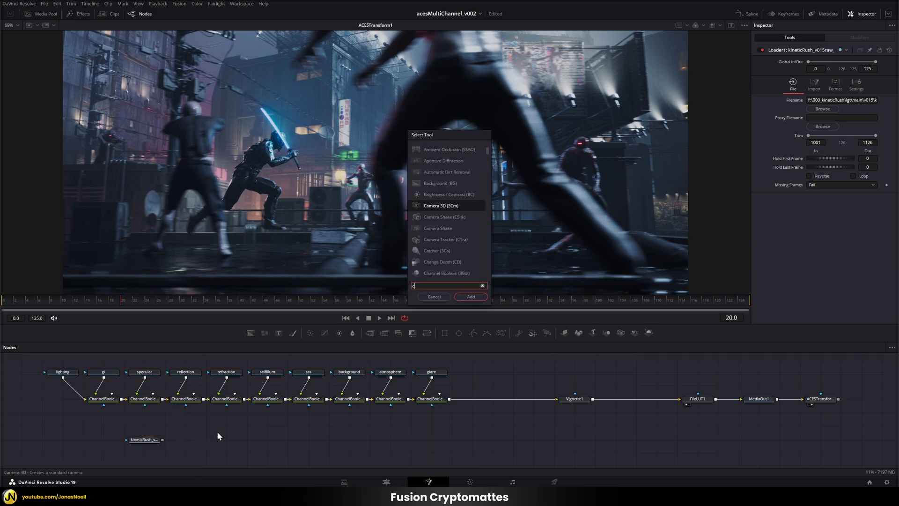
type("cry")
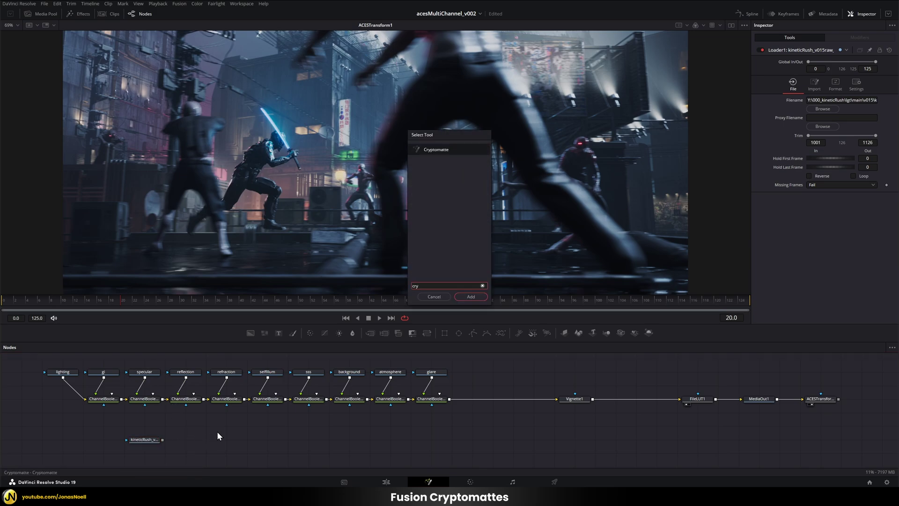
left_click(471, 296)
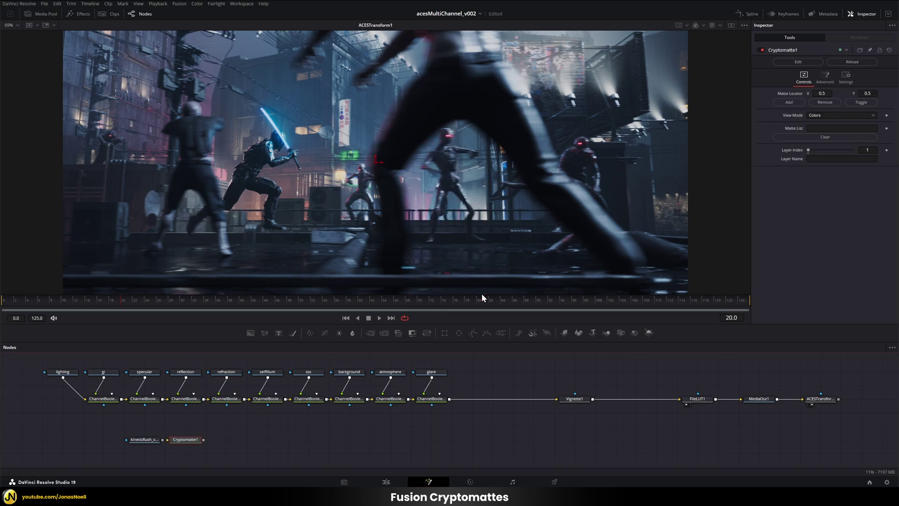
left_click(162, 441)
key("1")
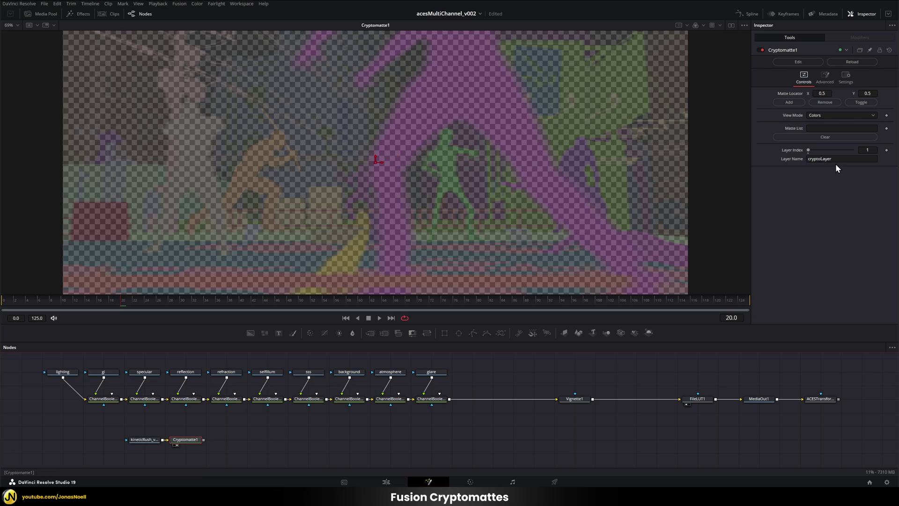
Set the Cryptomatte view mode to Edges and browse its layers, ending on layer index 1.
left_click_drag(810, 148, 827, 149)
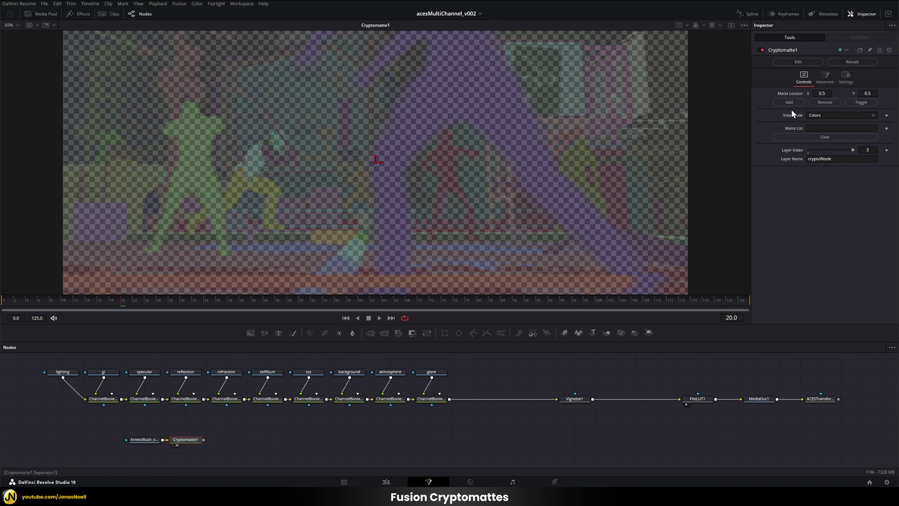
left_click(807, 114)
left_click(817, 133)
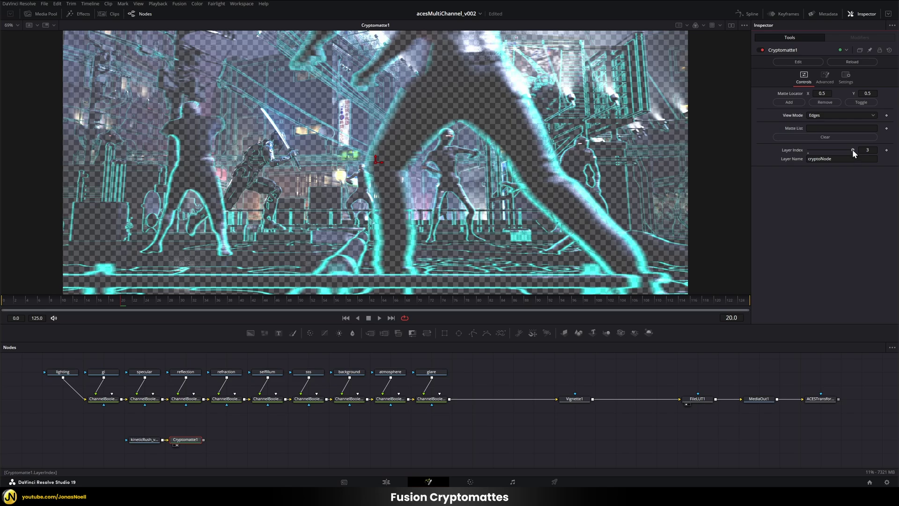
left_click_drag(852, 149, 811, 152)
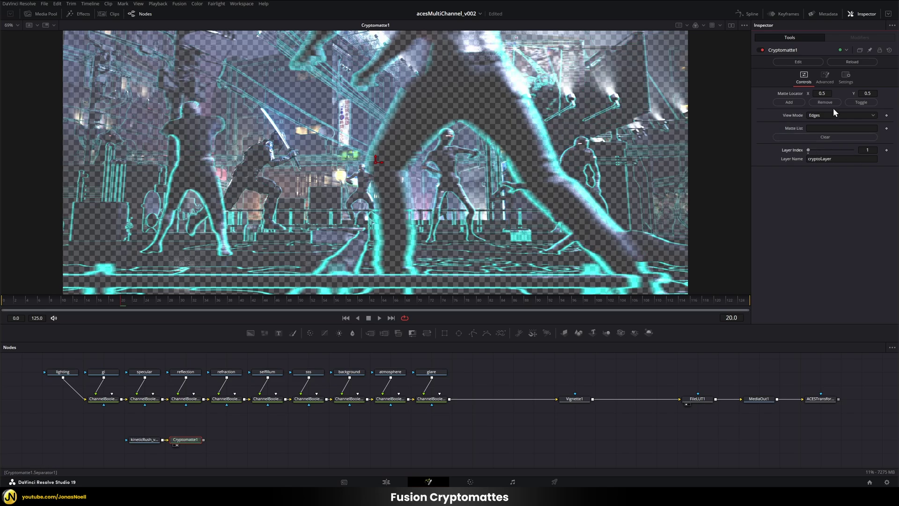
Add the sword-wielding character to the Cryptomatte's matte list, check it in Matte view mode and return to Edges.
left_click_drag(375, 160, 252, 164)
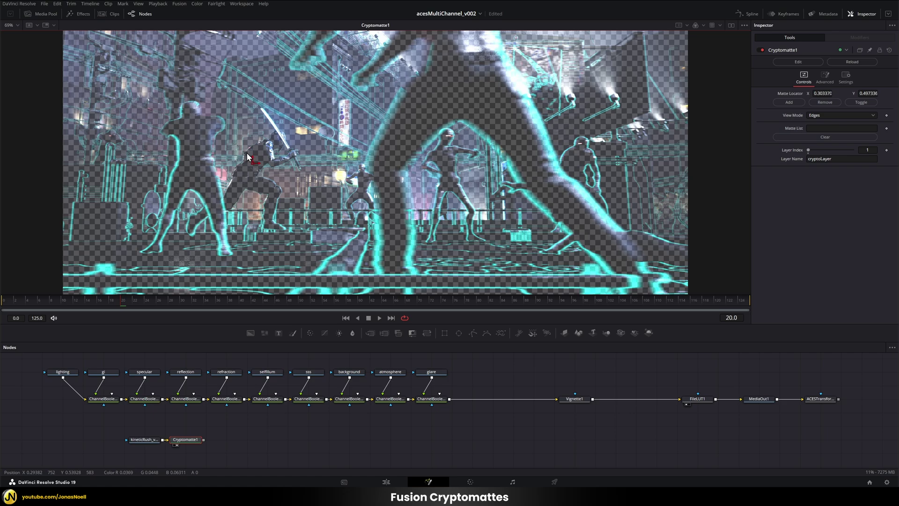
left_click(790, 102)
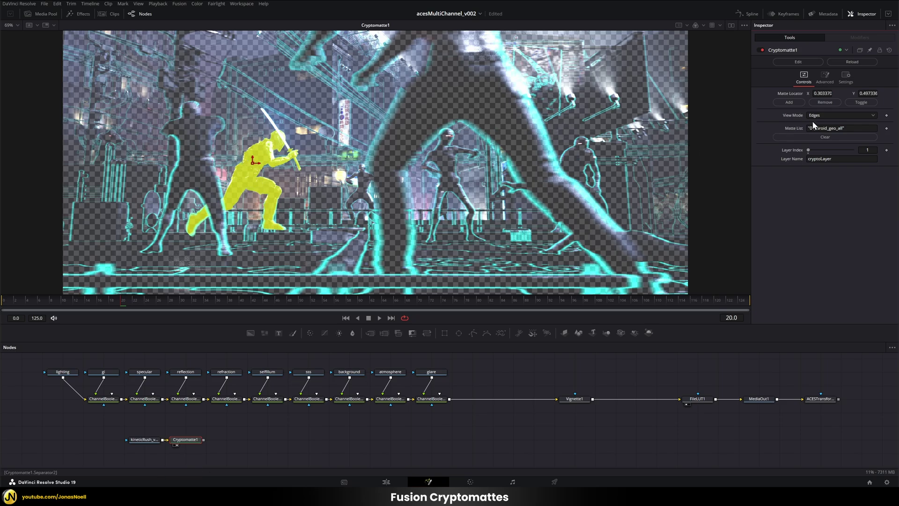
left_click(827, 115)
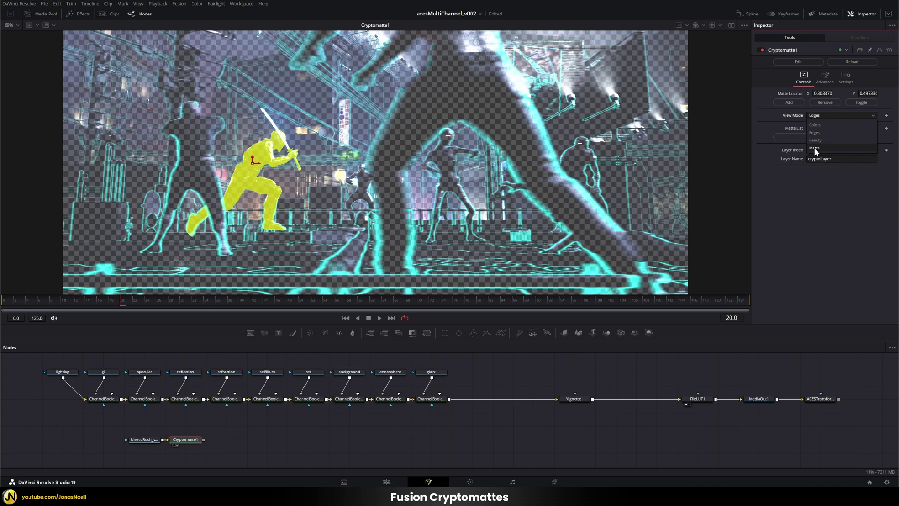
left_click(814, 148)
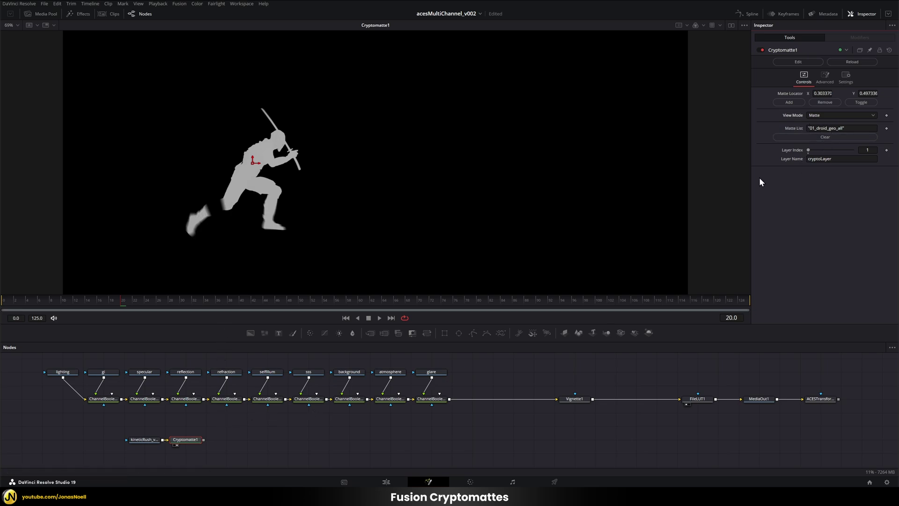
left_click(819, 117)
left_click(827, 132)
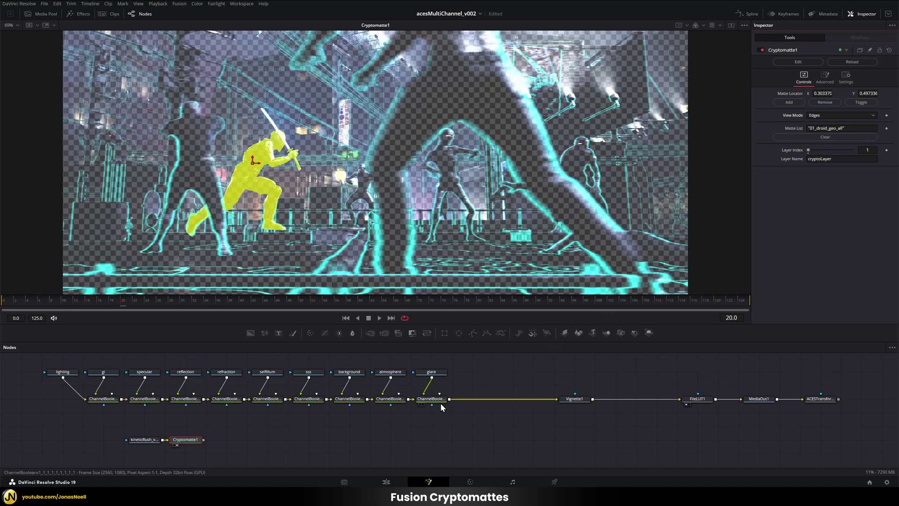
Insert a Color Corrector after the glare pass's ChannelBooleans, mask it with Cryptomatte1 and view the ACESTransform1 output.
left_click(433, 400)
key("shift+space")
type("cry")
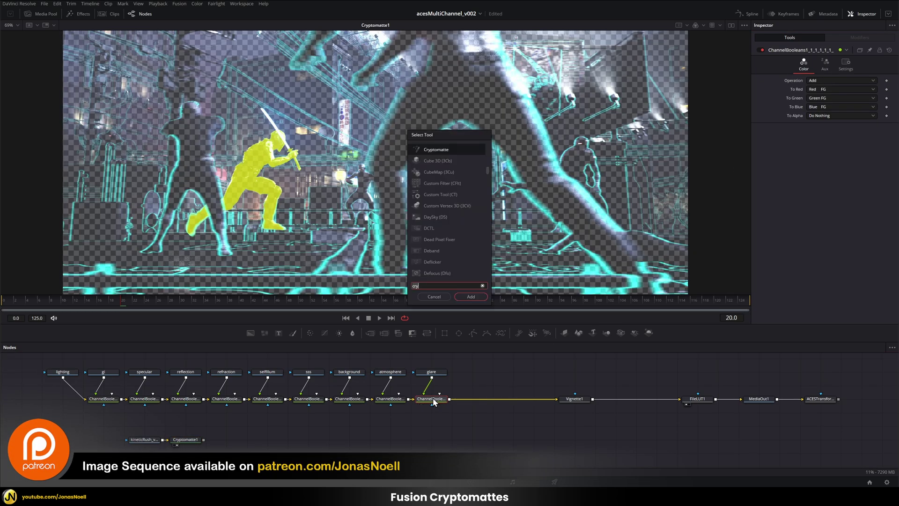
key("BackSpace")
key("BackSpace")
type("olor")
key("Return")
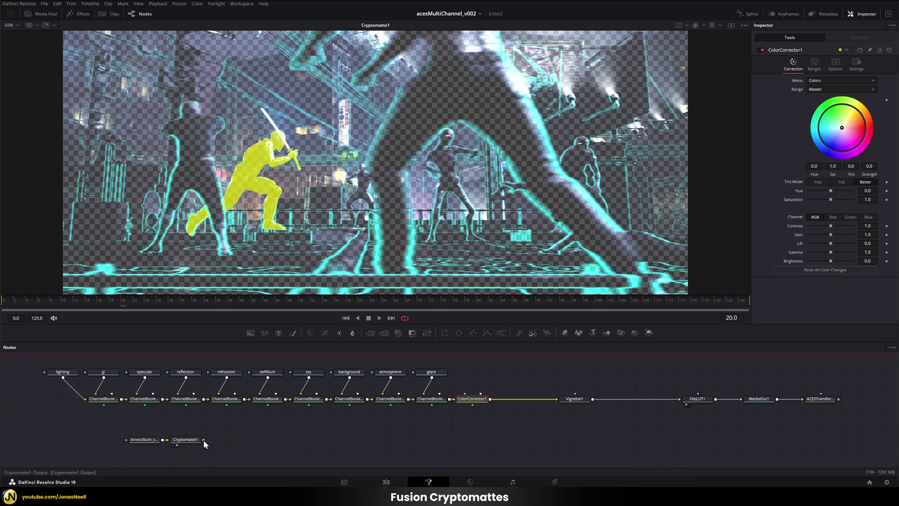
left_click_drag(203, 440, 473, 405)
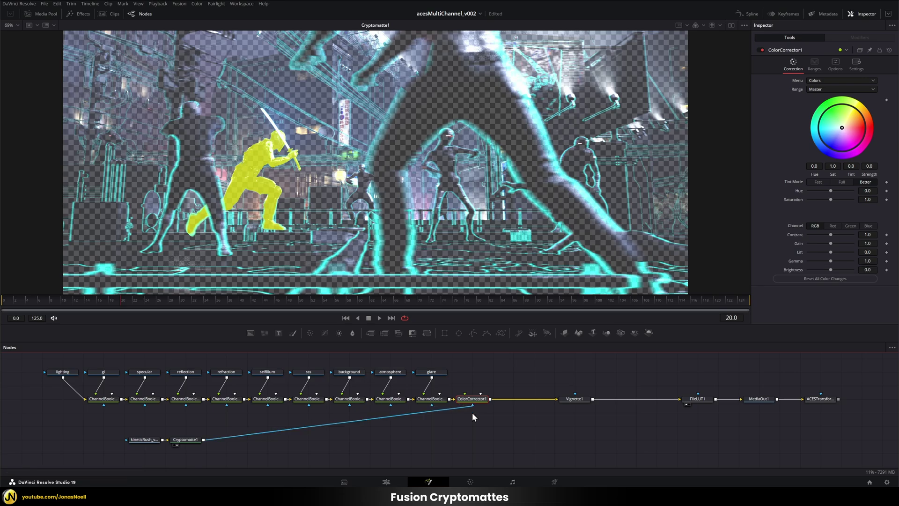
left_click(820, 400)
key("1")
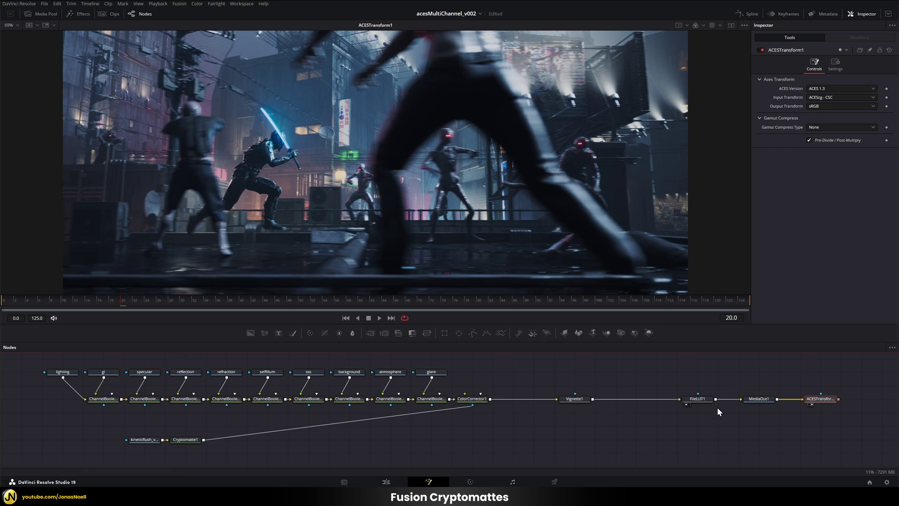
Try a gamma of 1.73 and a green tint on the sword-wielding character's Color Corrector, and reset all its colour changes.
left_click(472, 399)
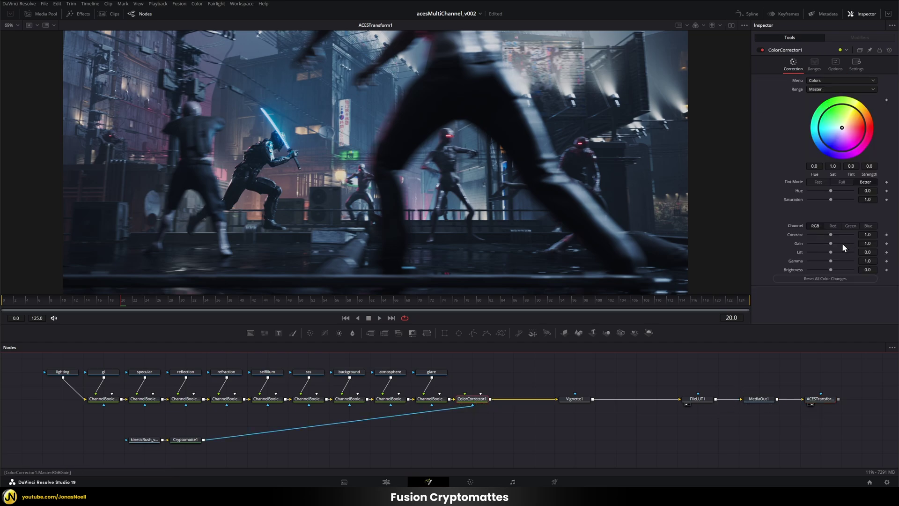
mouse_move(844, 243)
left_mouse_down()
mouse_move(826, 242)
mouse_move(850, 243)
mouse_move(829, 260)
mouse_move(838, 258)
left_mouse_up()
left_click(850, 279)
left_click(826, 278)
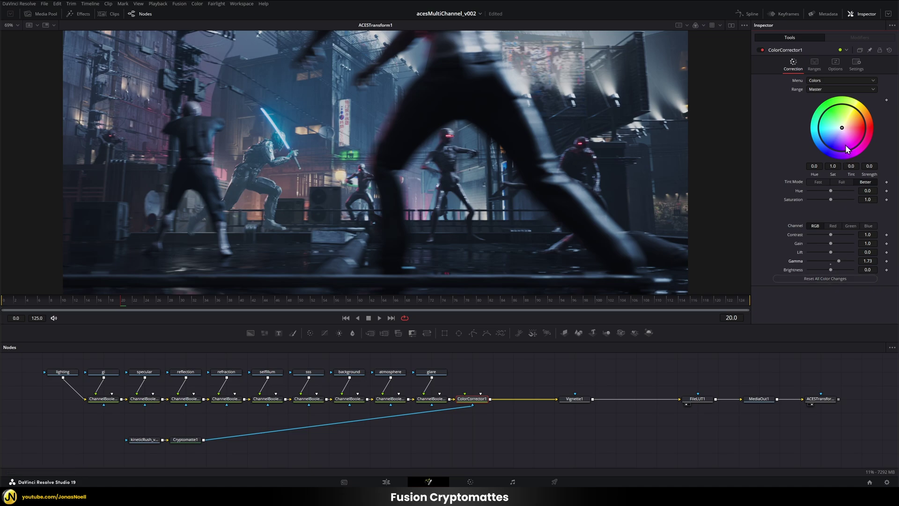
left_click_drag(843, 128, 814, 120)
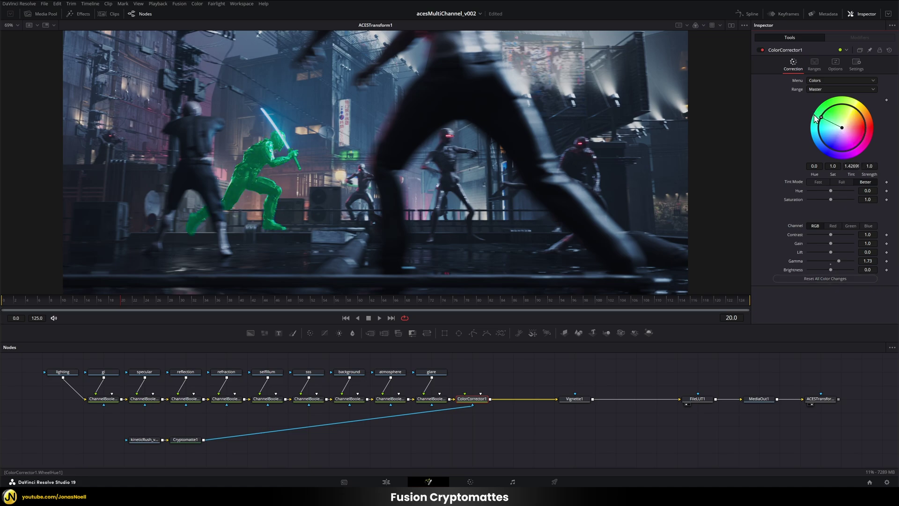
left_click(816, 279)
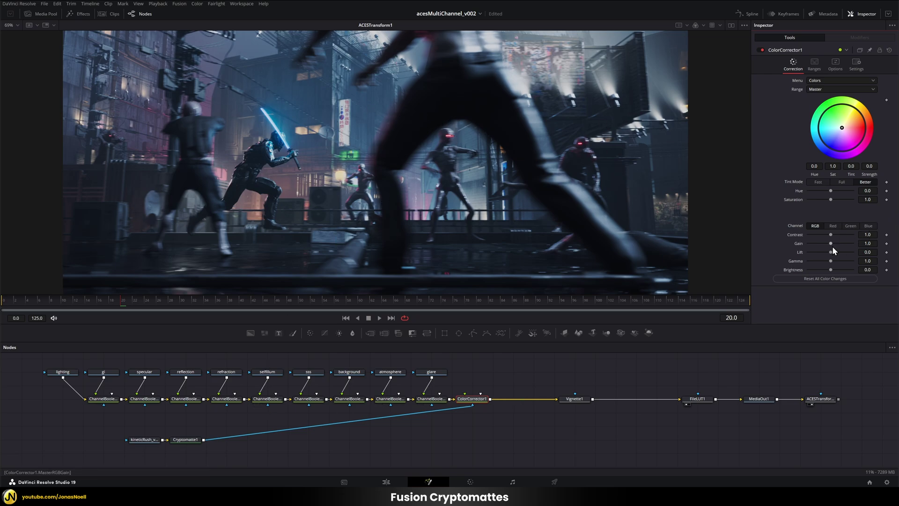
Set ColorCorrector1's gain to 1.95 and gamma to 0.8, and toggle the node off and on to compare.
left_click_drag(831, 243, 836, 244)
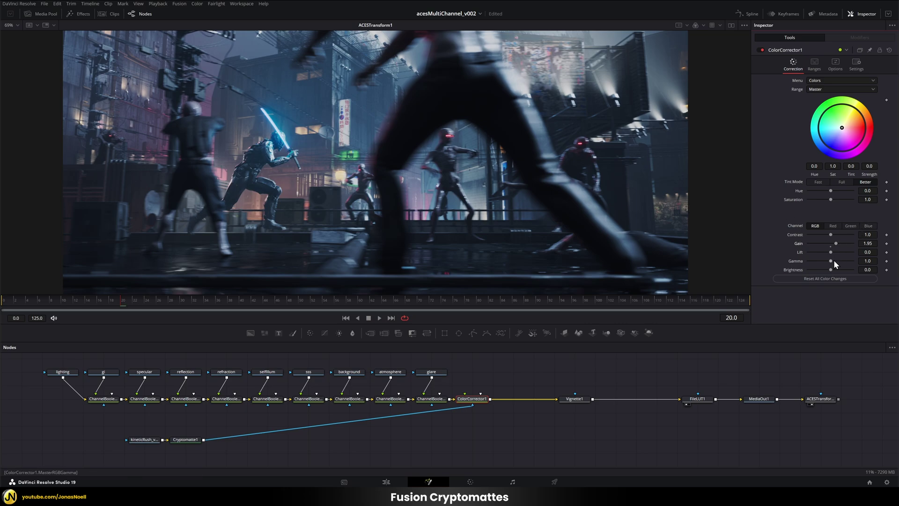
left_click_drag(834, 261, 823, 260)
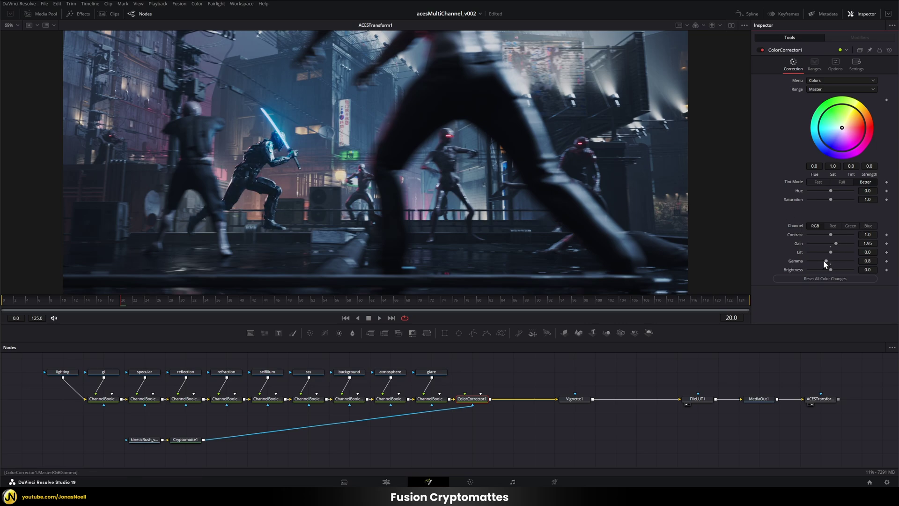
left_click(467, 399)
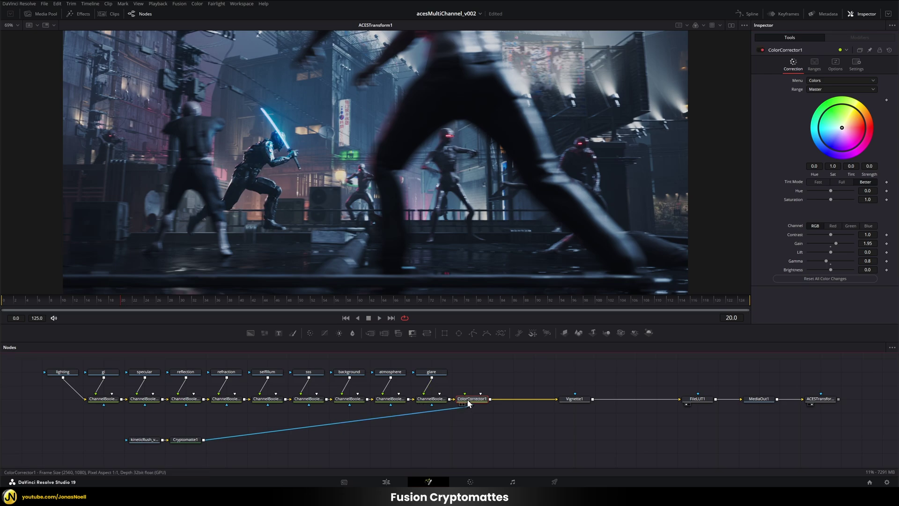
key("ctrl+p")
key("ctrl+p")
key("ctrl+p")
key("ctrl+p")
Duplicate Cryptomatte1, connect the copy to the EXR Loader, view it and clear its matte list.
left_click(186, 440)
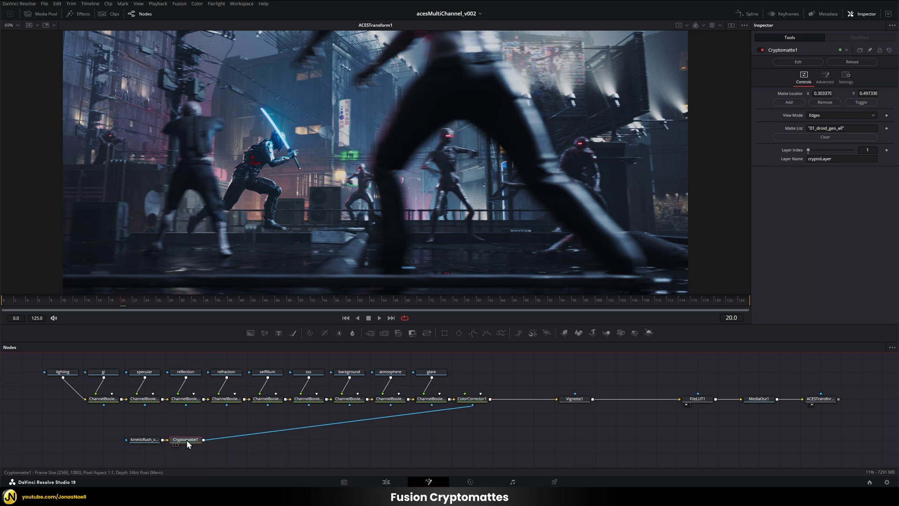
key("ctrl+c")
key("ctrl+v")
left_click_drag(255, 452, 167, 451)
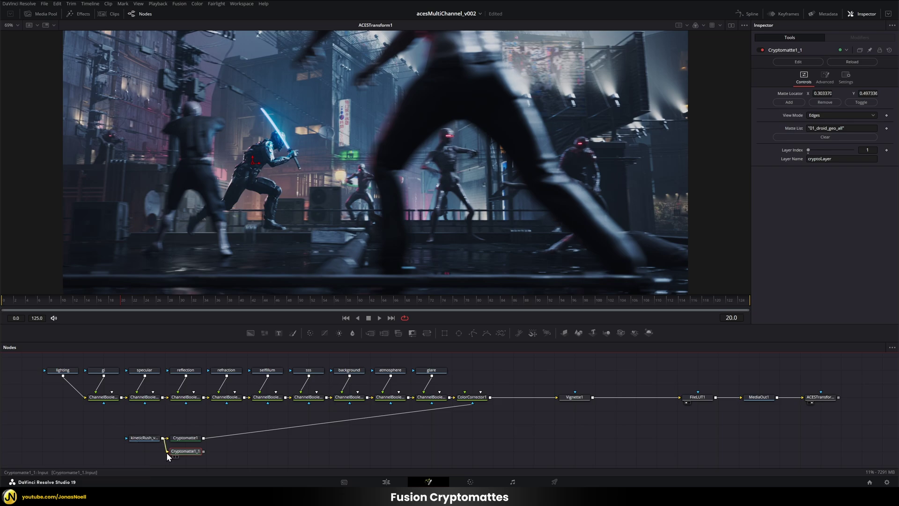
key("1")
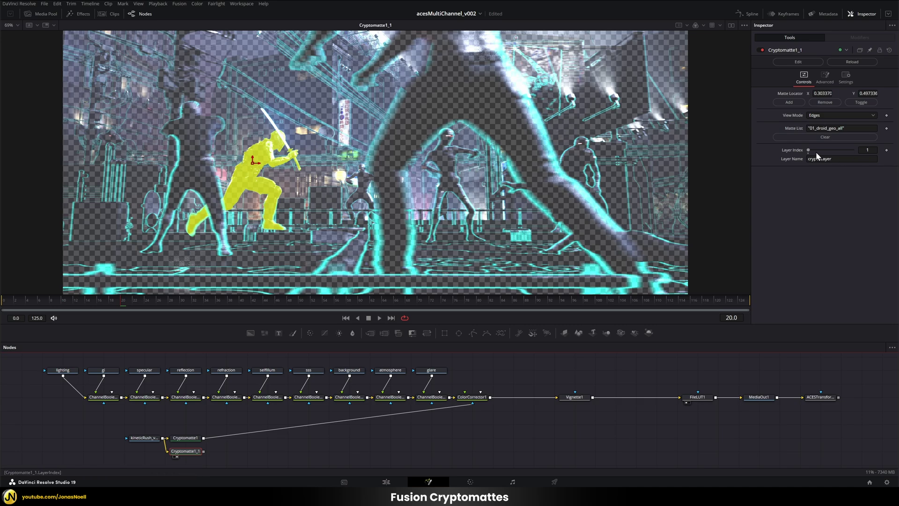
left_click_drag(809, 150, 838, 150)
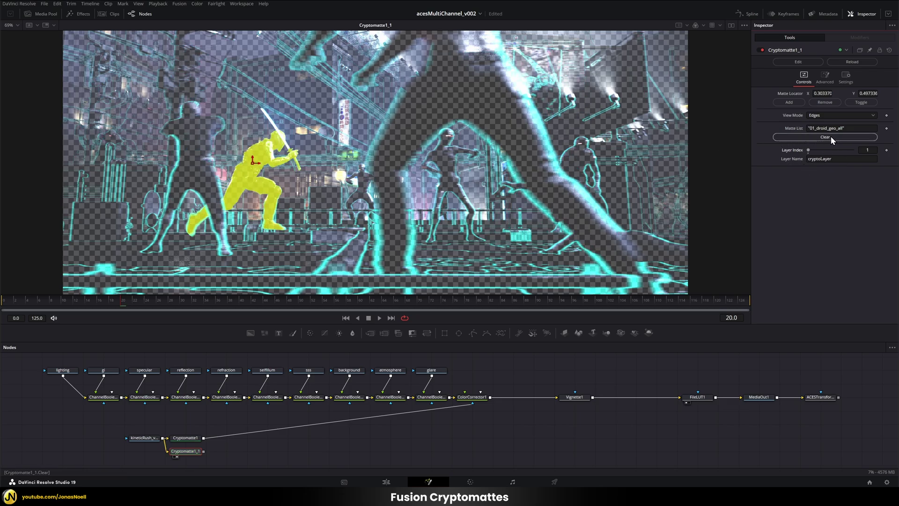
left_click(831, 136)
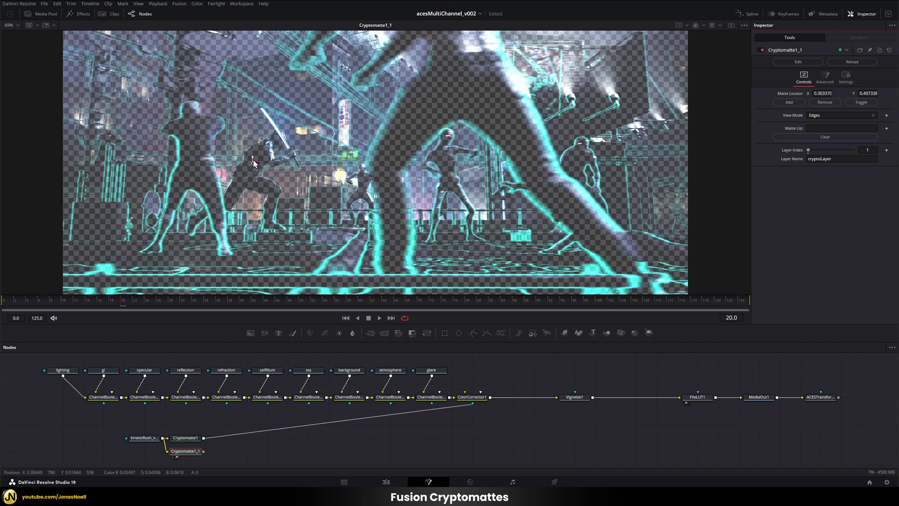
Add the background zombies and the large foreground zombie to Cryptomatte1_1's matte list.
left_click_drag(253, 161, 199, 127)
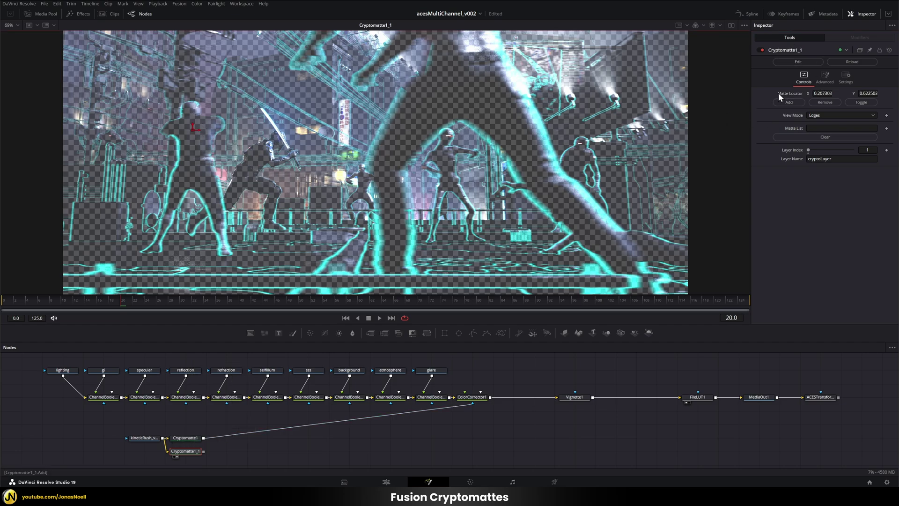
left_click(790, 102)
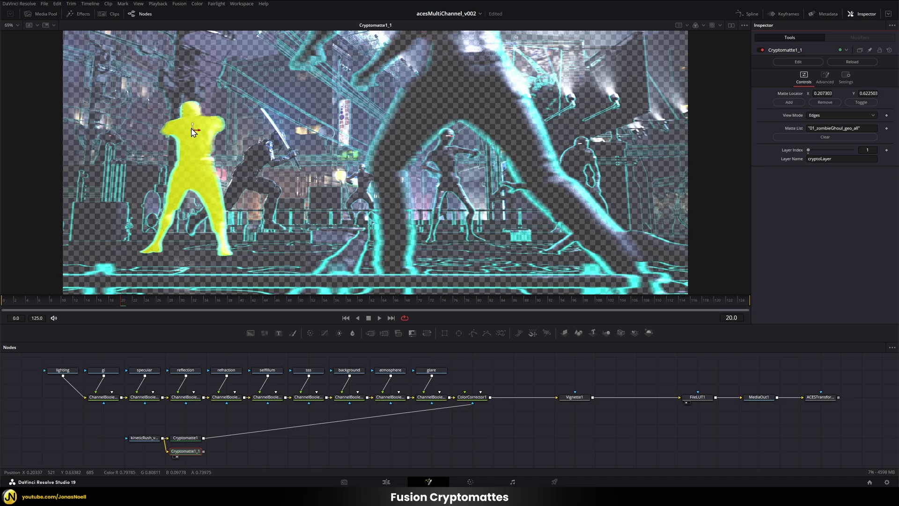
left_click_drag(192, 130, 446, 164)
left_click(442, 168)
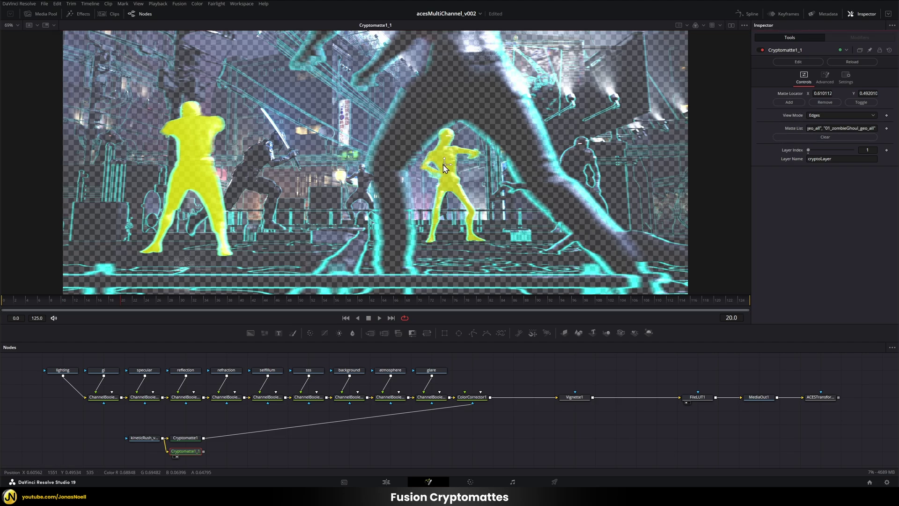
left_click(575, 158)
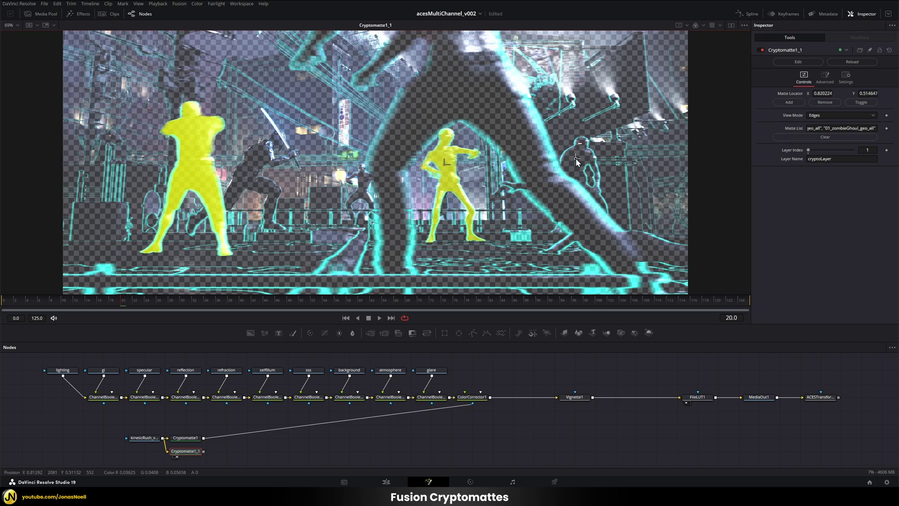
left_click(796, 101)
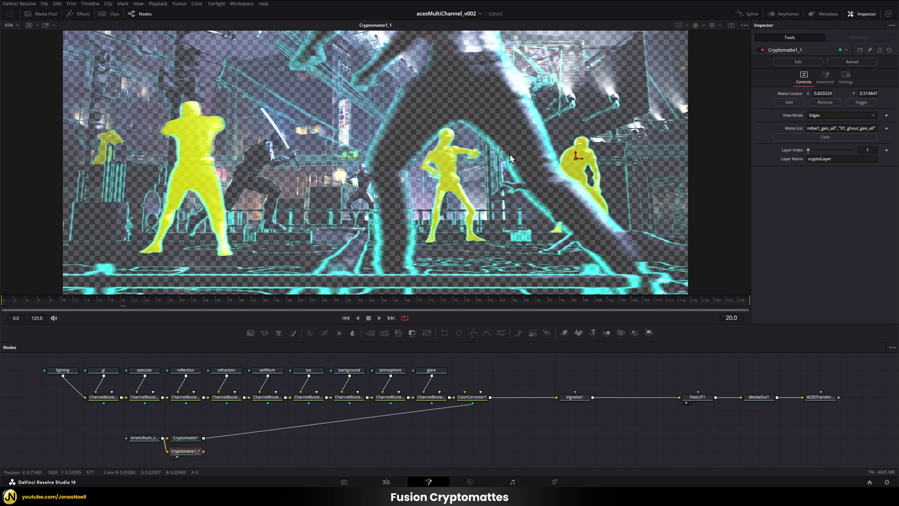
left_click_drag(581, 158, 470, 80)
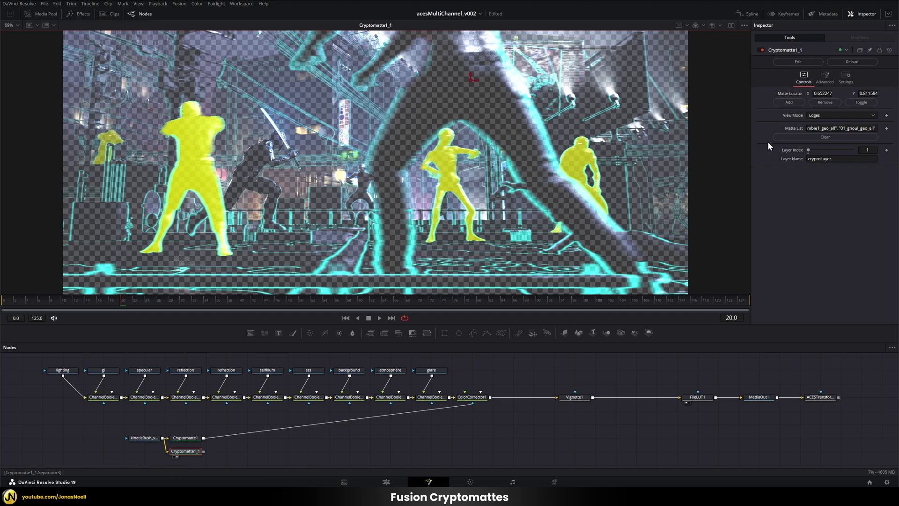
left_click(786, 105)
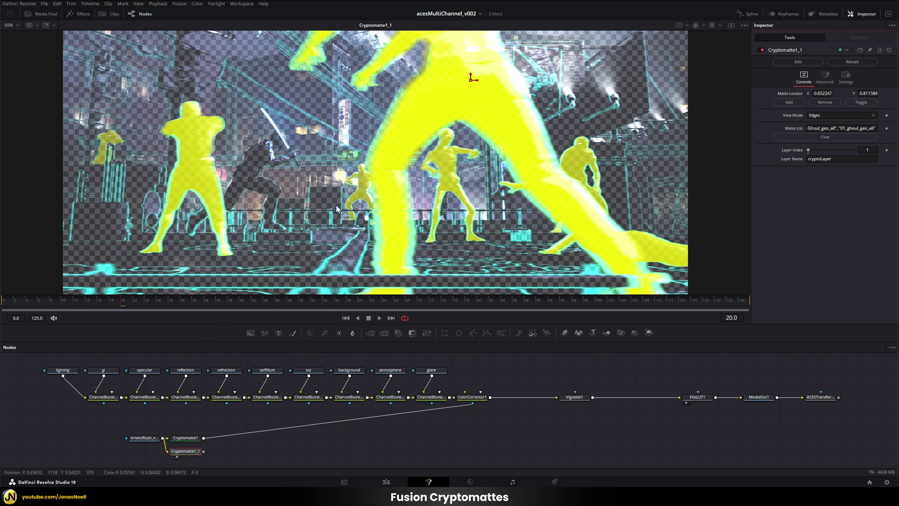
Insert a second Color Corrector after ColorCorrector1 and mask it with Cryptomatte1_1.
left_click(479, 398)
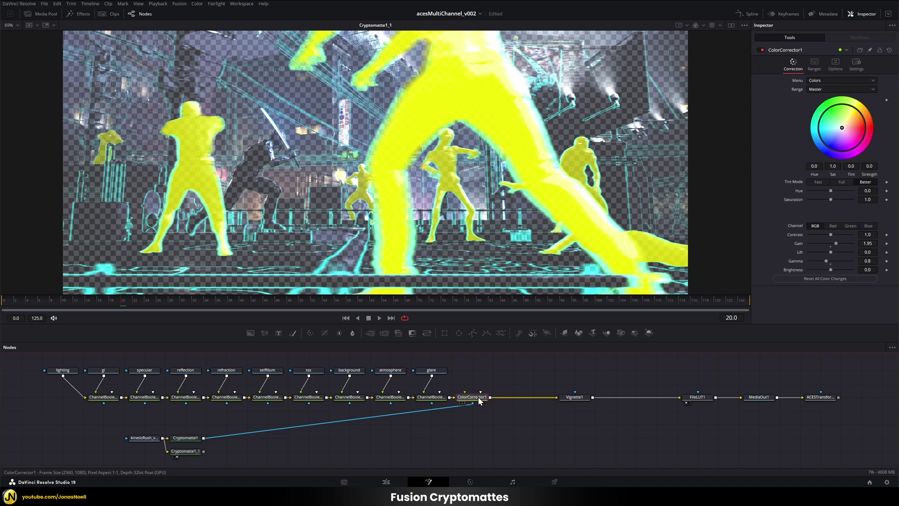
key("shift+space")
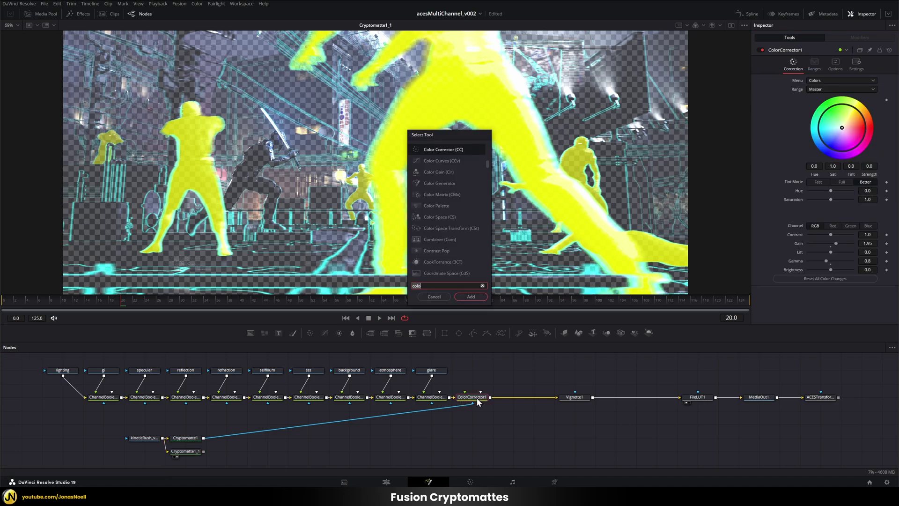
type("col")
key("Return")
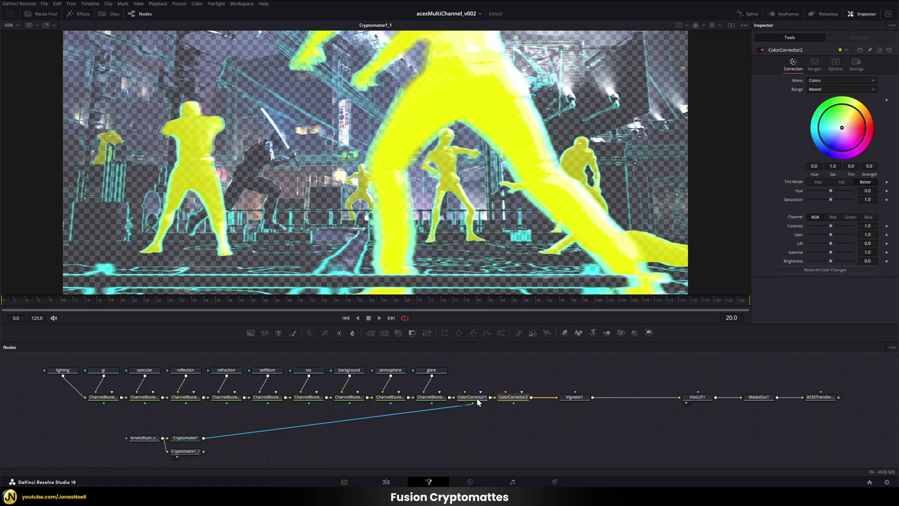
left_click_drag(204, 452, 513, 403)
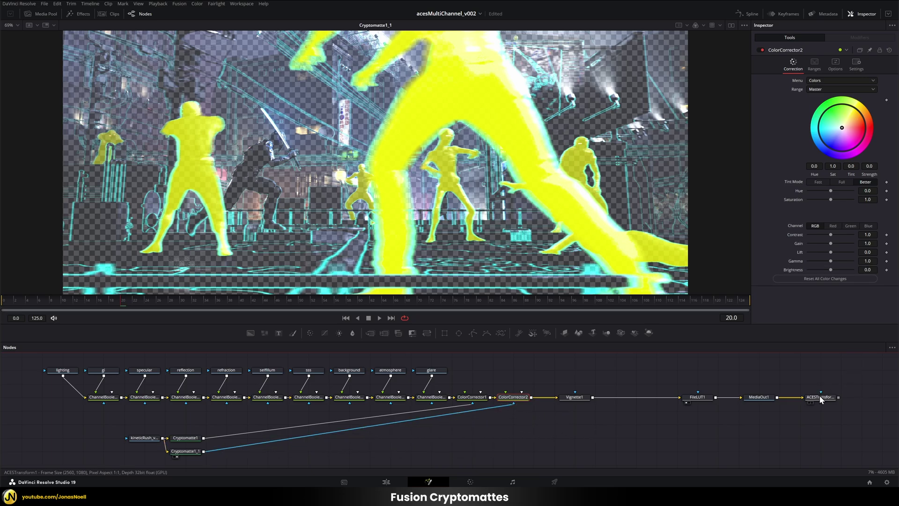
Show the ACESTransform1 output in the viewer and raise ColorCorrector2's gain to brighten the zombies.
left_click(819, 397)
key("1")
left_click(515, 397)
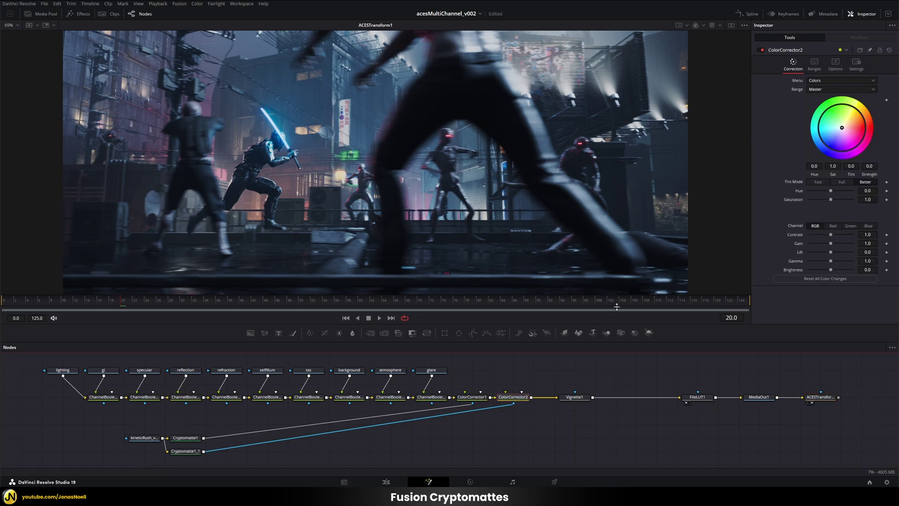
mouse_move(831, 243)
left_mouse_down()
mouse_move(844, 244)
mouse_move(835, 245)
mouse_move(835, 260)
mouse_move(837, 241)
left_mouse_up()
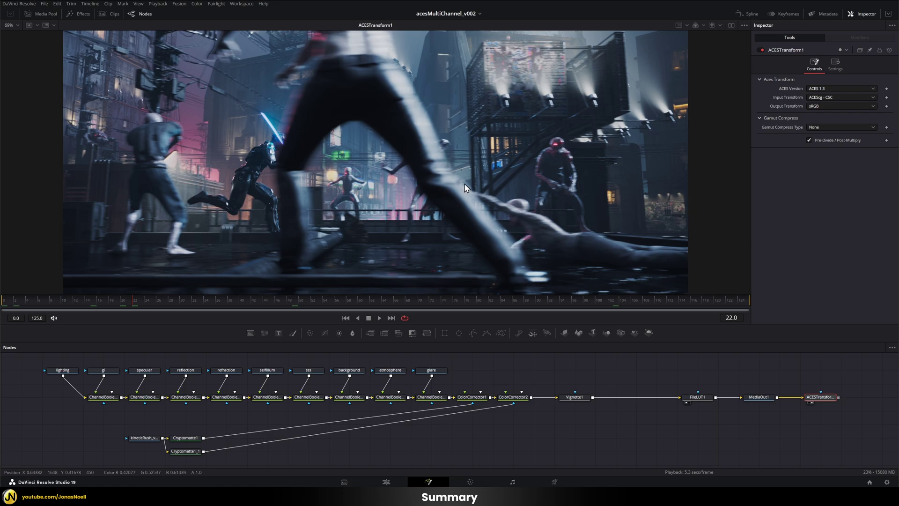
Review the comp on the Color page and the Edit page, scrubbing the timeline to 01:00:01:05.
left_click(470, 482)
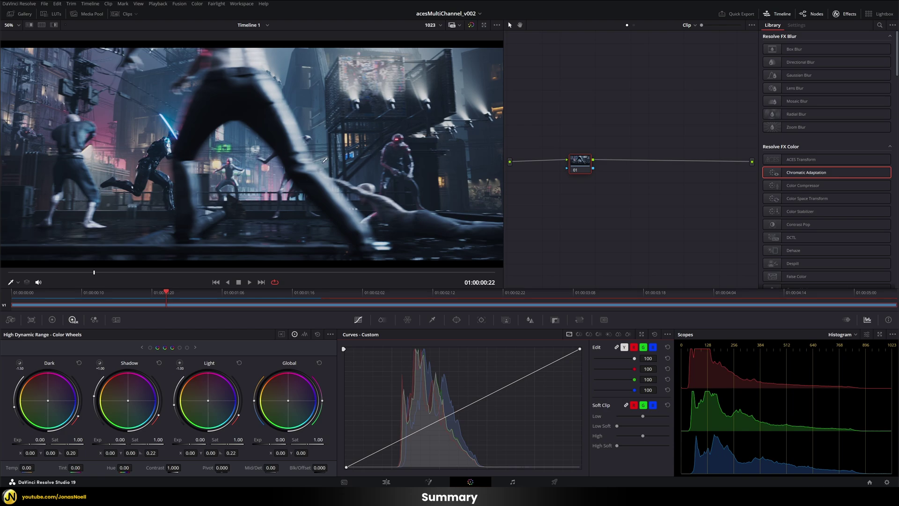
left_click(386, 481)
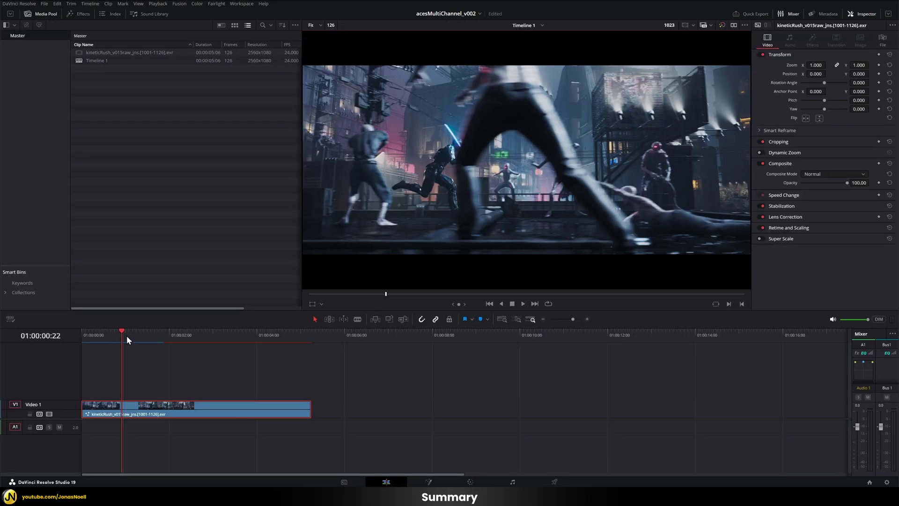
mouse_move(127, 335)
left_mouse_down()
mouse_move(98, 334)
mouse_move(153, 333)
mouse_move(131, 335)
mouse_move(140, 335)
left_mouse_up()
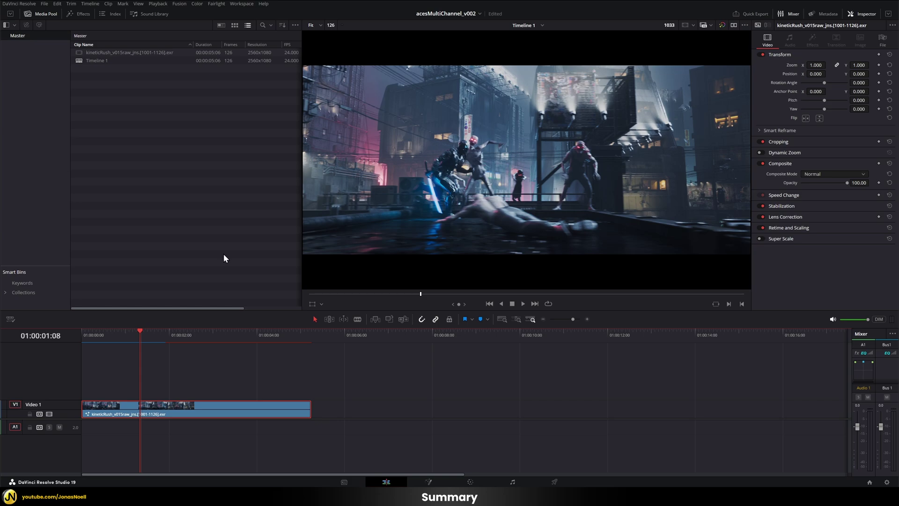
left_click(135, 336)
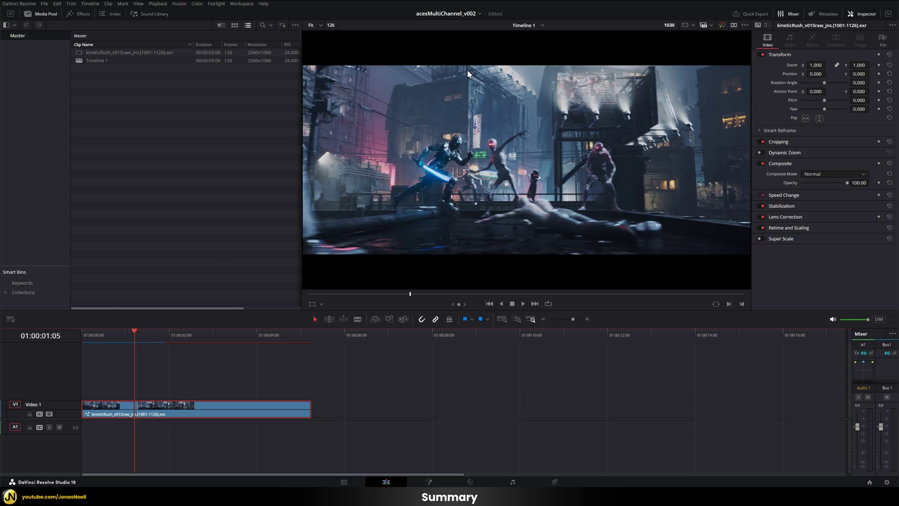